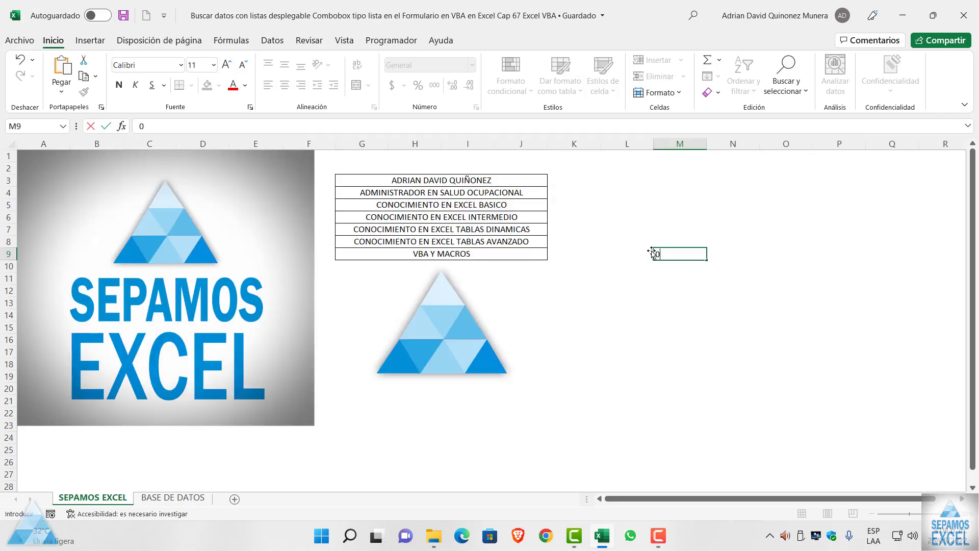
Step: Remove the stray 0 from cell M9 and switch to the BASE DE DATOS sheet
{"action": "key", "text": "BackSpace"}
{"action": "left_click", "coordinate": [643, 235]}
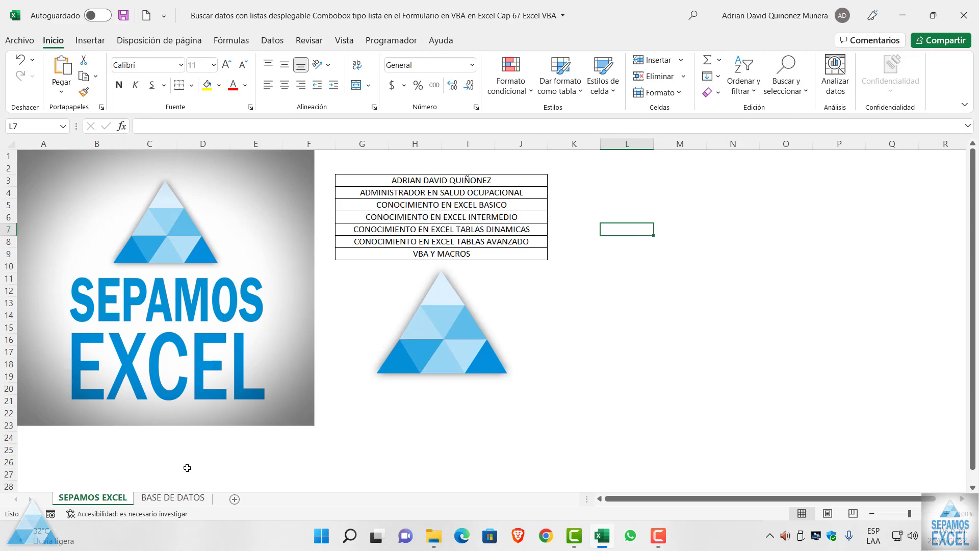
{"action": "left_click", "coordinate": [171, 498]}
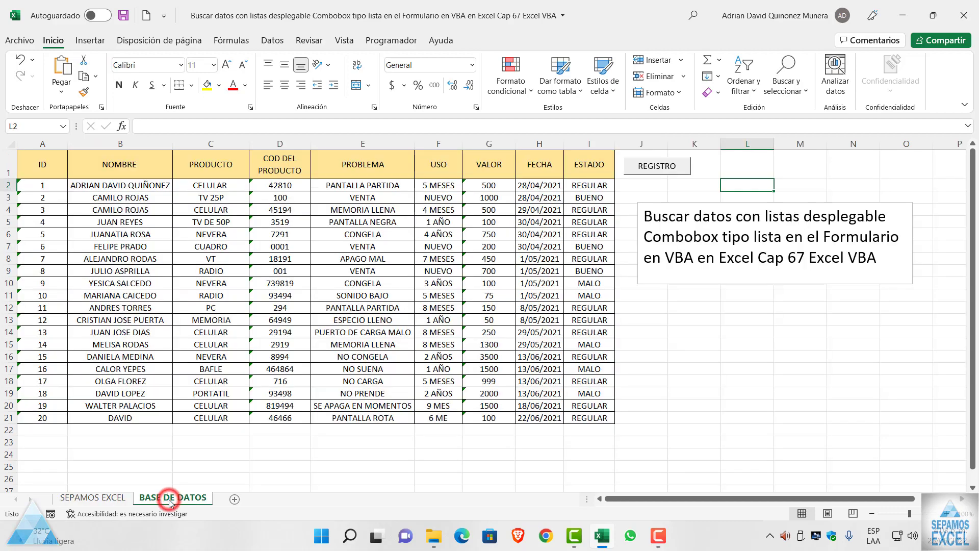
{"action": "left_click", "coordinate": [710, 385]}
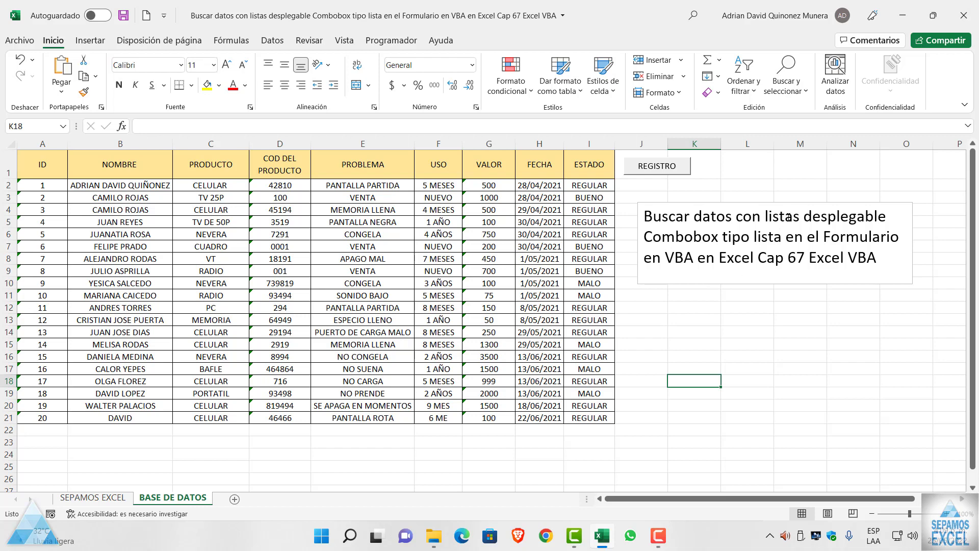
{"action": "left_click", "coordinate": [766, 304]}
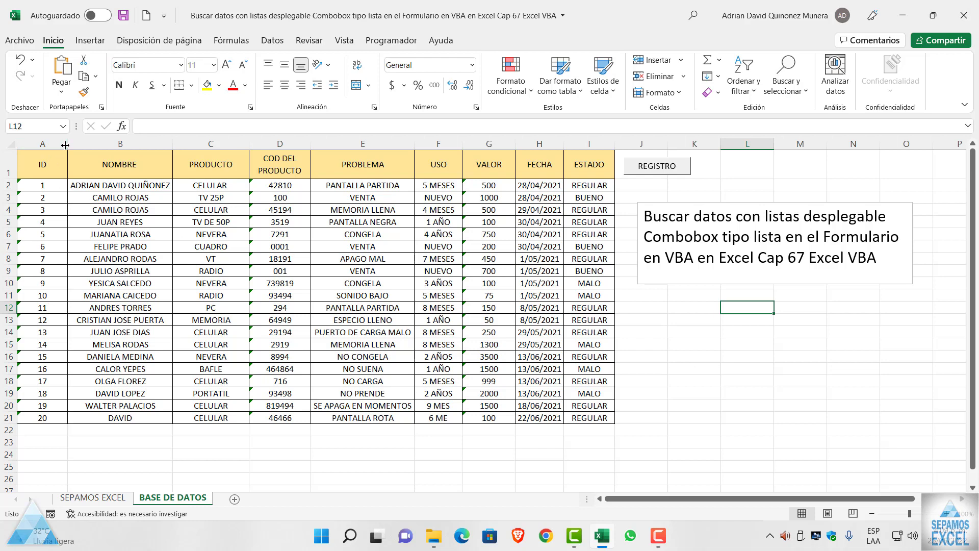
Step: Narrow column A to fit the ID numbers and column C to fit the product names
{"action": "left_click_drag", "start_coordinate": [65, 145], "coordinate": [31, 145]}
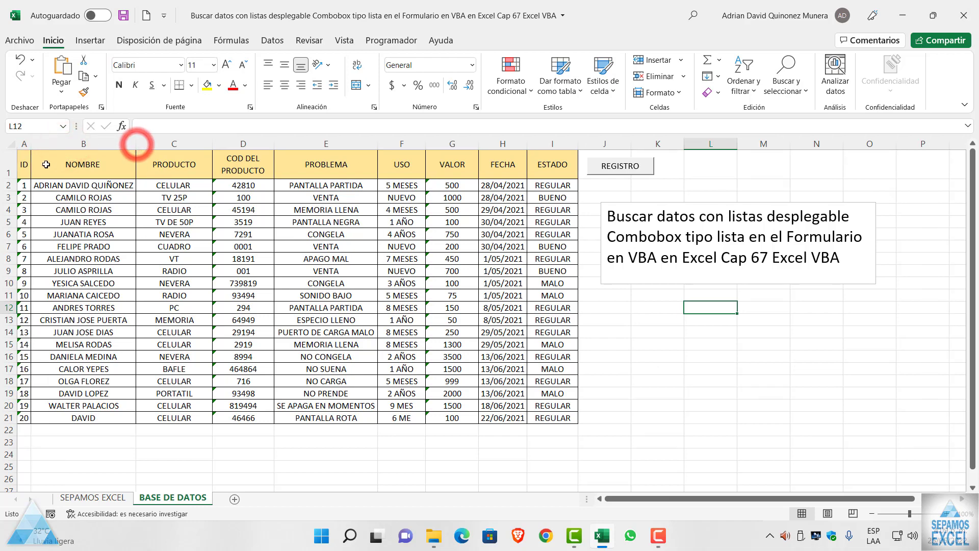
{"action": "left_click", "coordinate": [206, 144]}
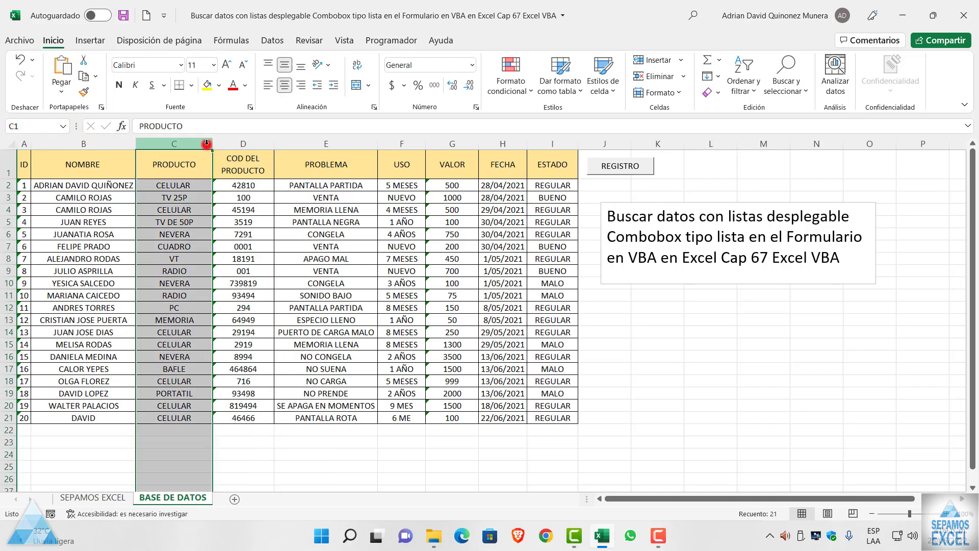
{"action": "left_click_drag", "start_coordinate": [207, 144], "coordinate": [179, 143]}
{"action": "left_click", "coordinate": [297, 209]}
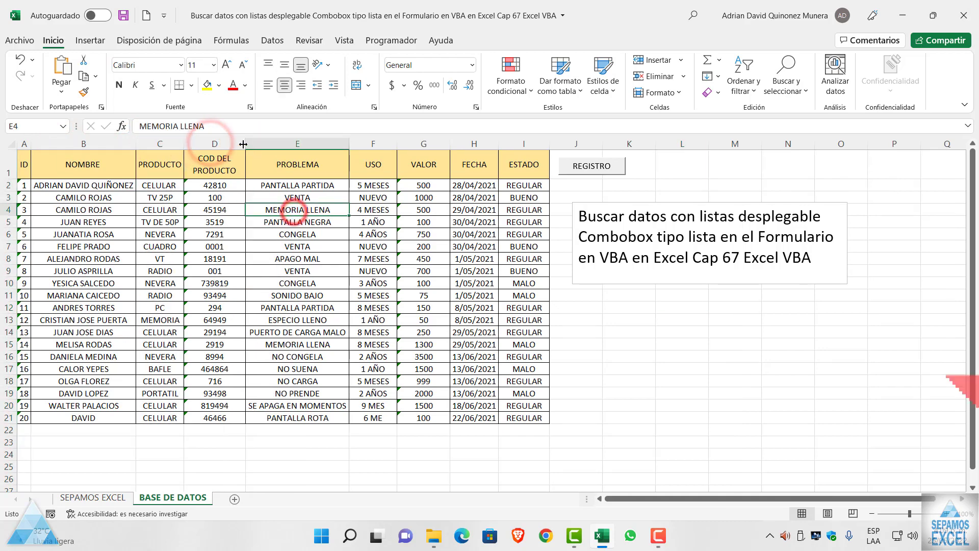
{"action": "left_click", "coordinate": [350, 143]}
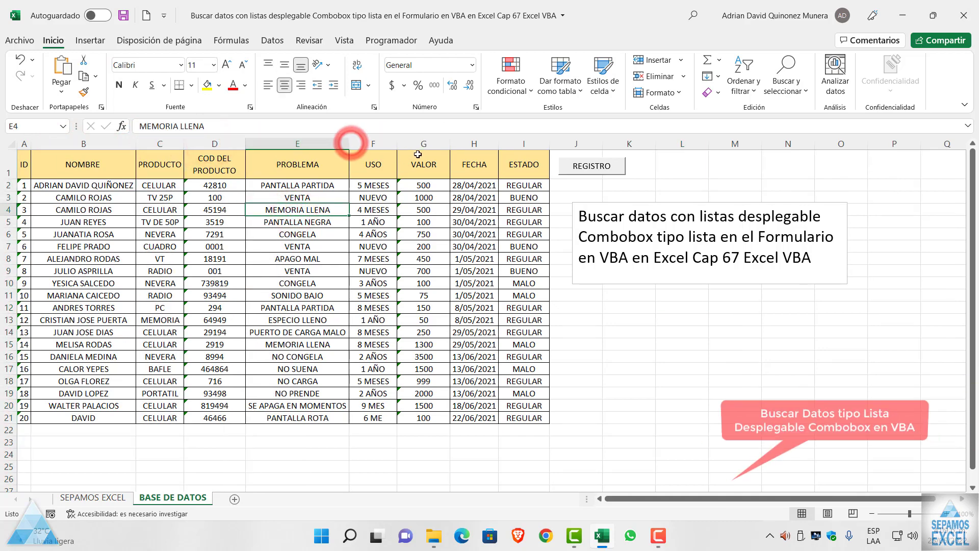
{"action": "left_click", "coordinate": [485, 233]}
{"action": "left_click_drag", "start_coordinate": [26, 160], "coordinate": [526, 418]}
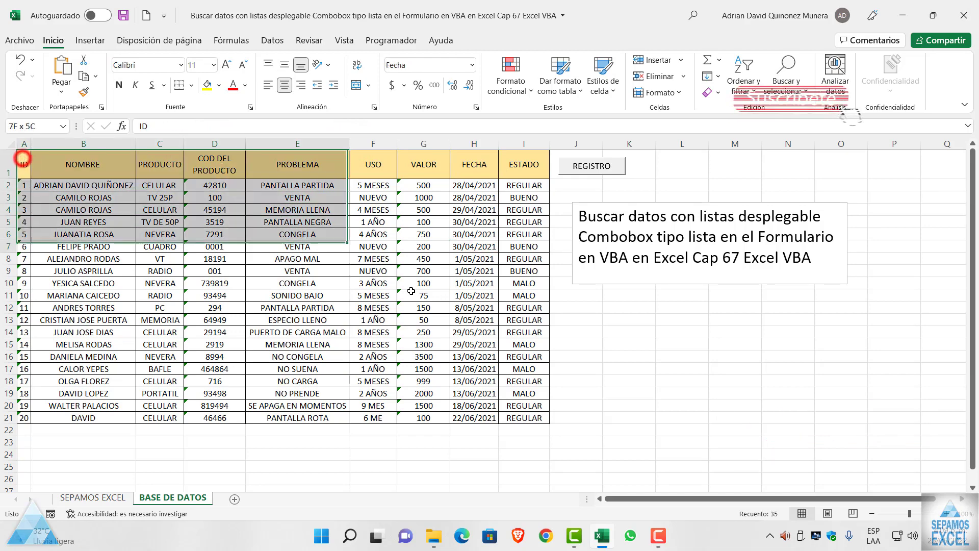
{"action": "left_click", "coordinate": [595, 379]}
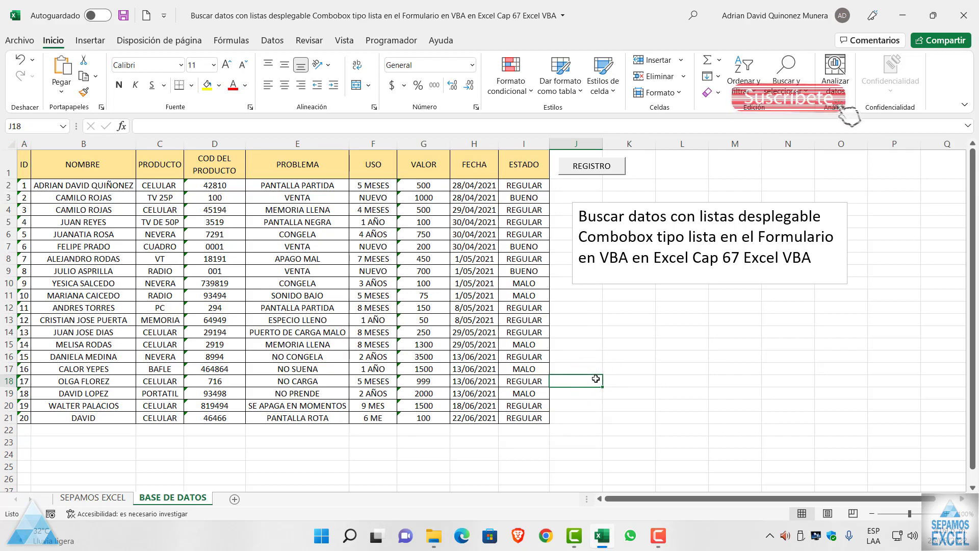
{"action": "left_click", "coordinate": [592, 165]}
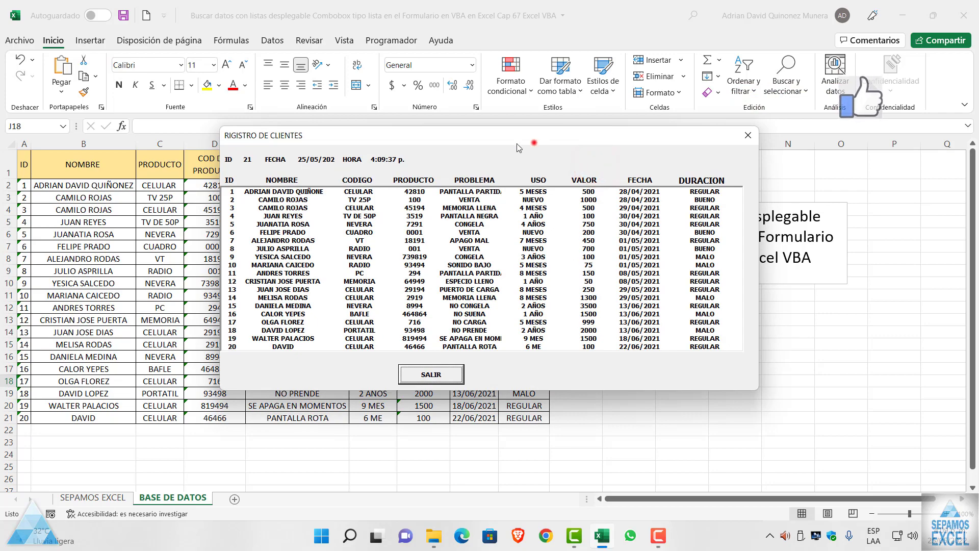
{"action": "left_click_drag", "start_coordinate": [530, 139], "coordinate": [464, 144]}
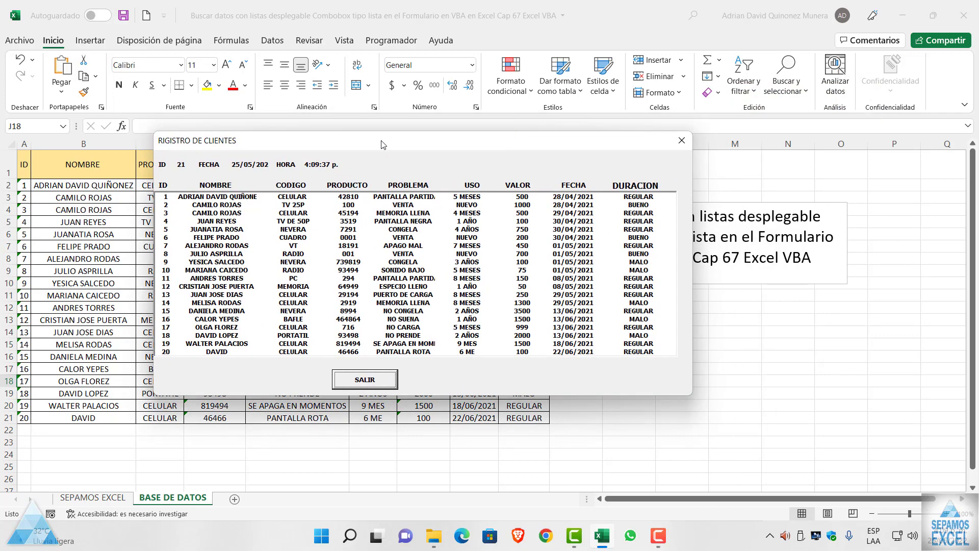
{"action": "left_click_drag", "start_coordinate": [382, 142], "coordinate": [608, 80]}
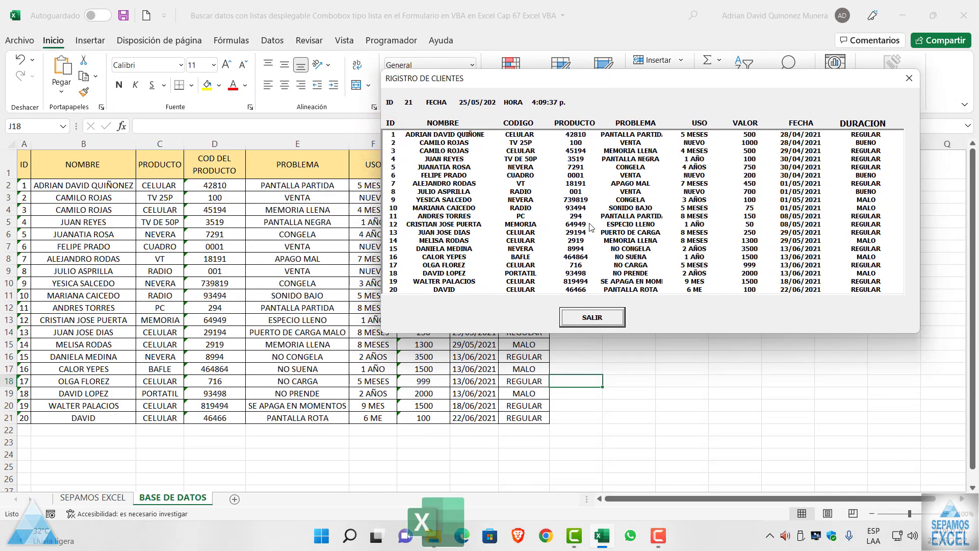
{"action": "left_click", "coordinate": [604, 324]}
{"action": "left_click", "coordinate": [604, 322]}
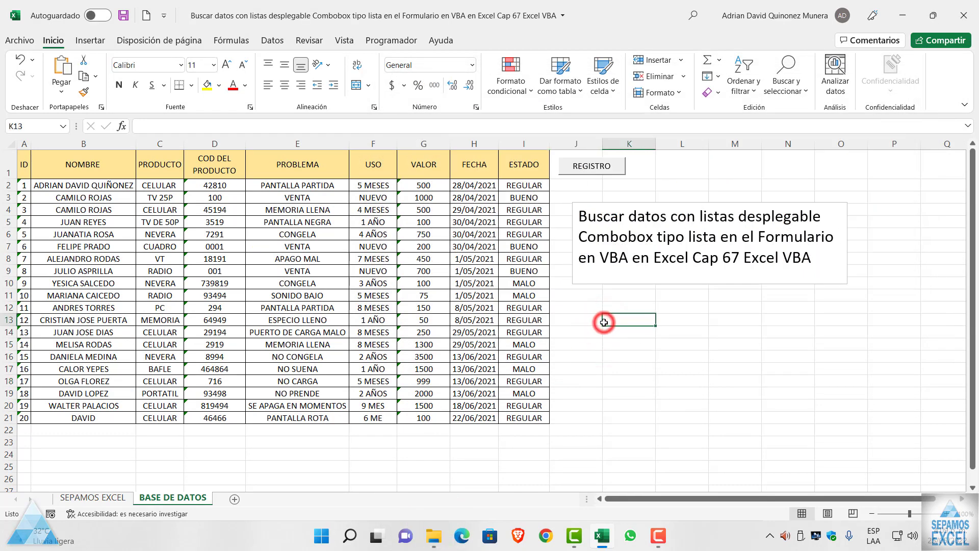
Step: From the Programador tab, open Visual Basic and the BUSCARDATOS form in the designer
{"action": "left_click", "coordinate": [389, 40]}
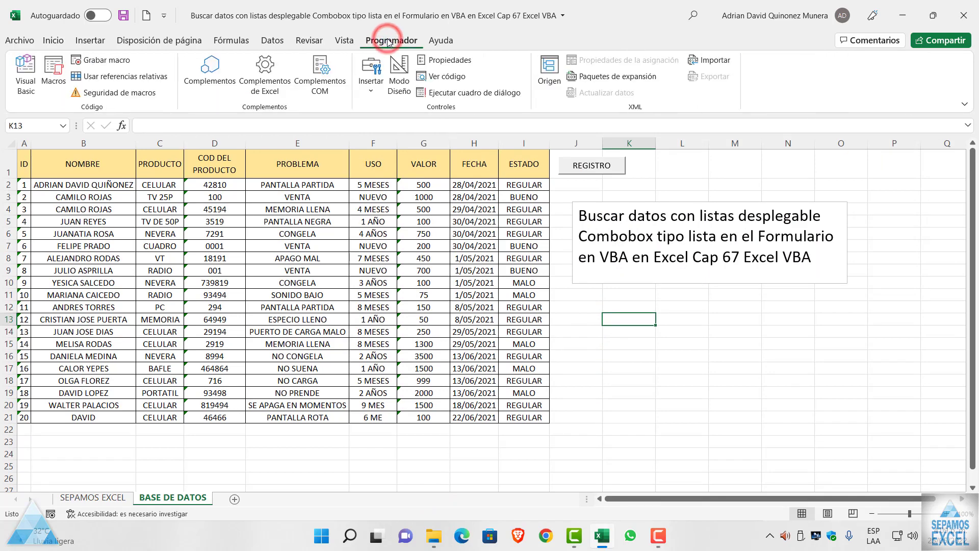
{"action": "left_click", "coordinate": [26, 87]}
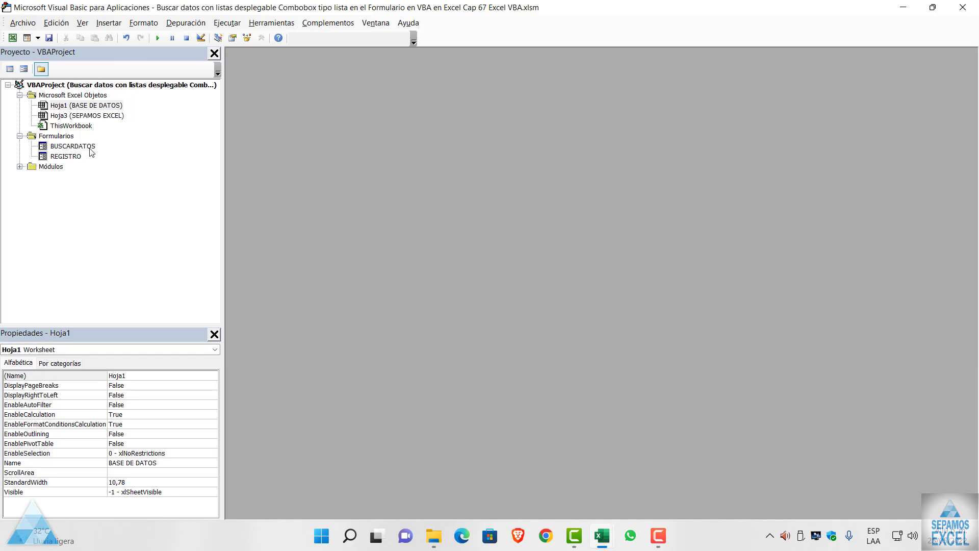
{"action": "double_click", "coordinate": [90, 149]}
{"action": "left_click", "coordinate": [538, 91]}
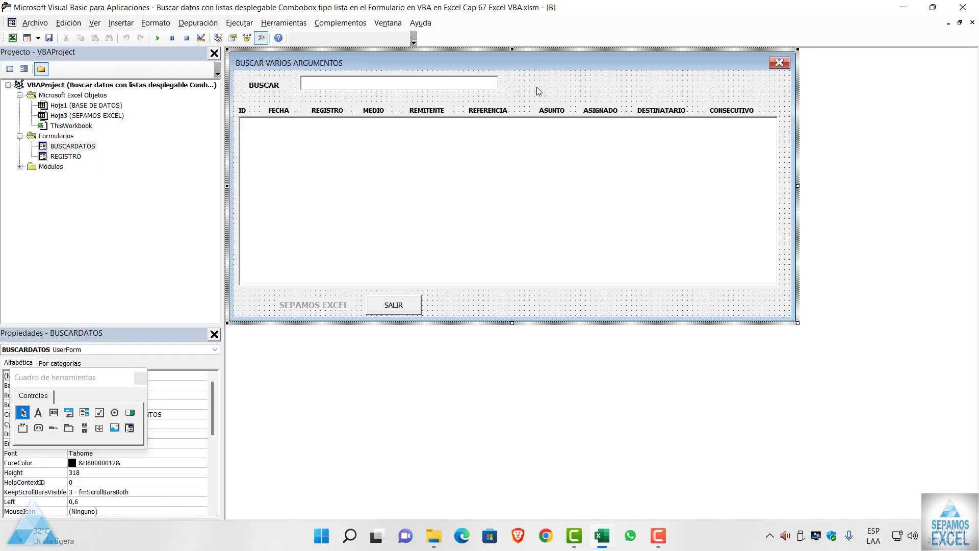
Step: Run the BUSCARDATOS form, move it up and right, and test a search for 'reg'
{"action": "key", "text": "F5"}
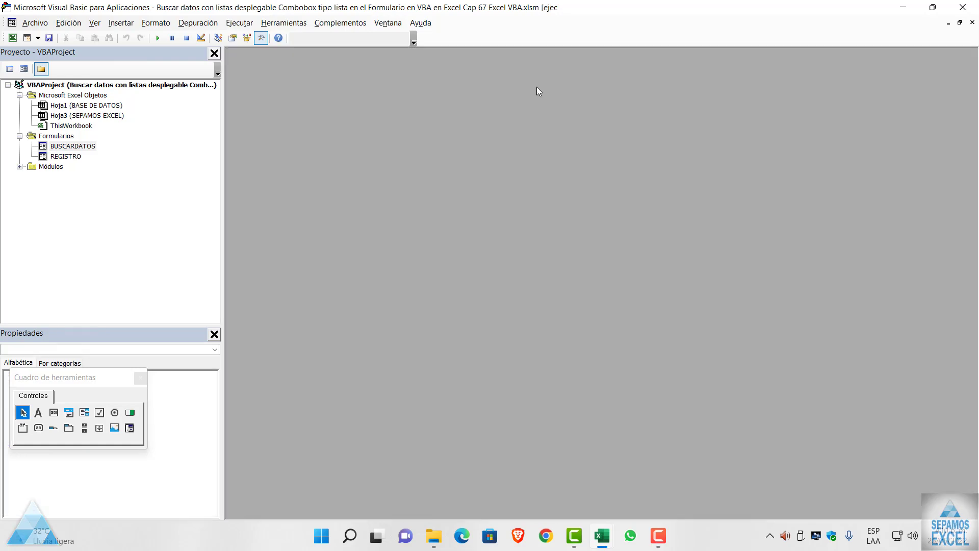
{"action": "left_click_drag", "start_coordinate": [516, 142], "coordinate": [561, 102]}
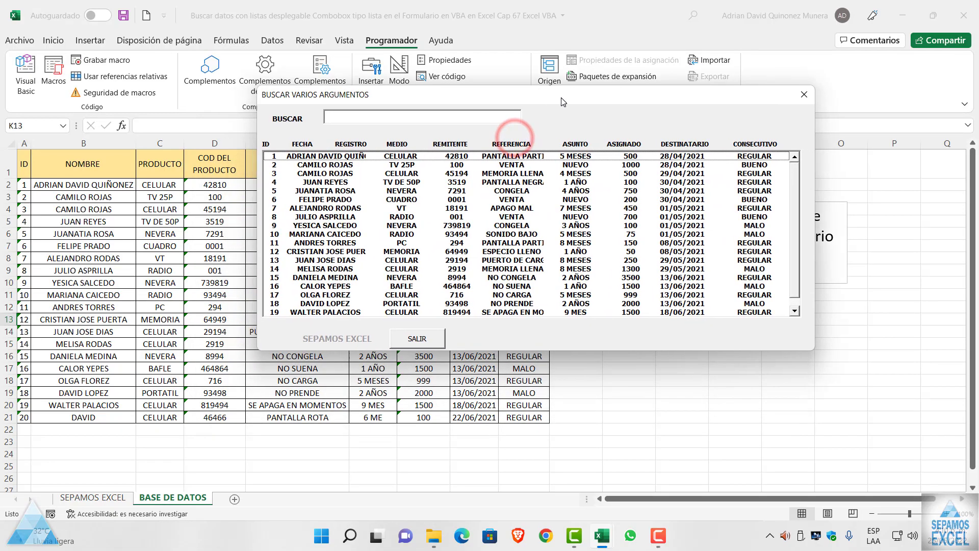
{"action": "left_click", "coordinate": [481, 117]}
{"action": "type", "text": "re"}
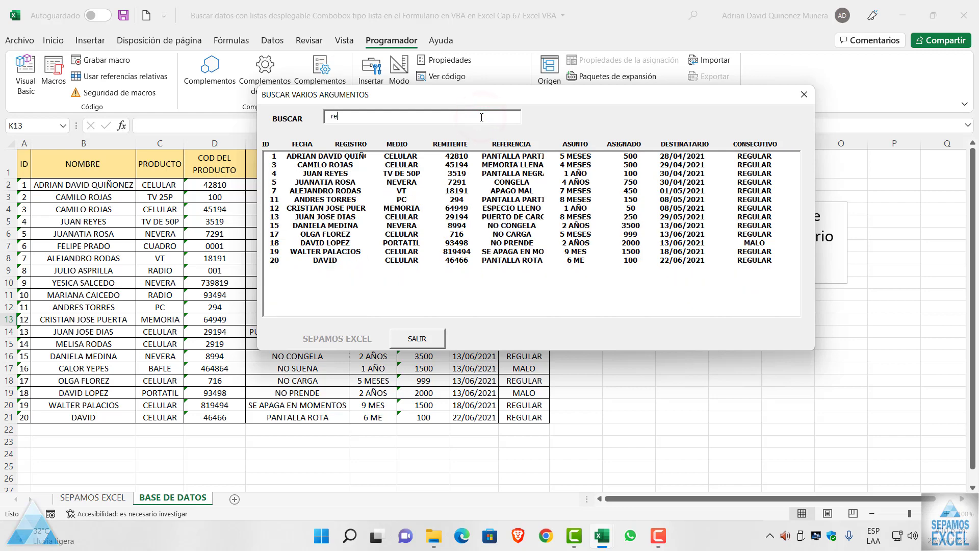
{"action": "type", "text": "g"}
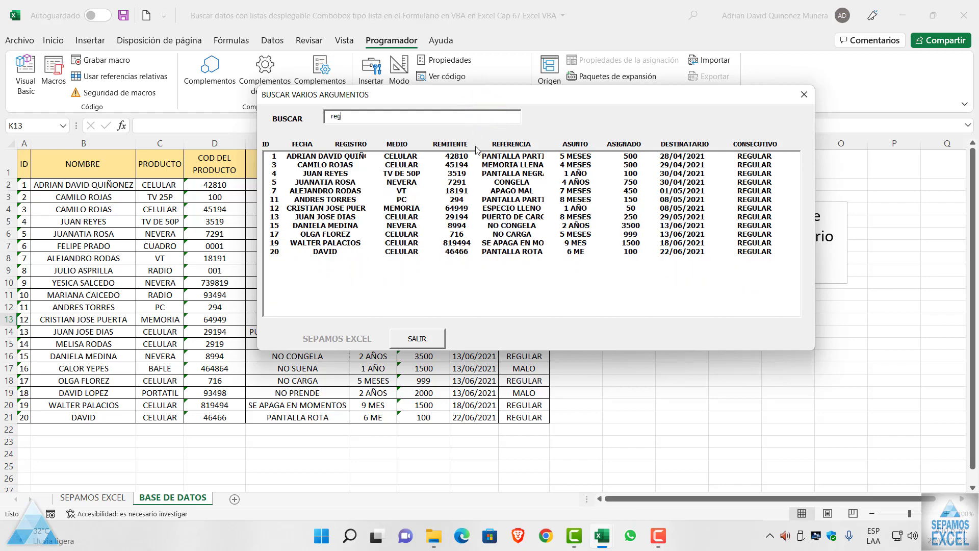
{"action": "key", "text": "BackSpace"}
{"action": "key", "text": "BackSpace"}
{"action": "key", "text": "BackSpace"}
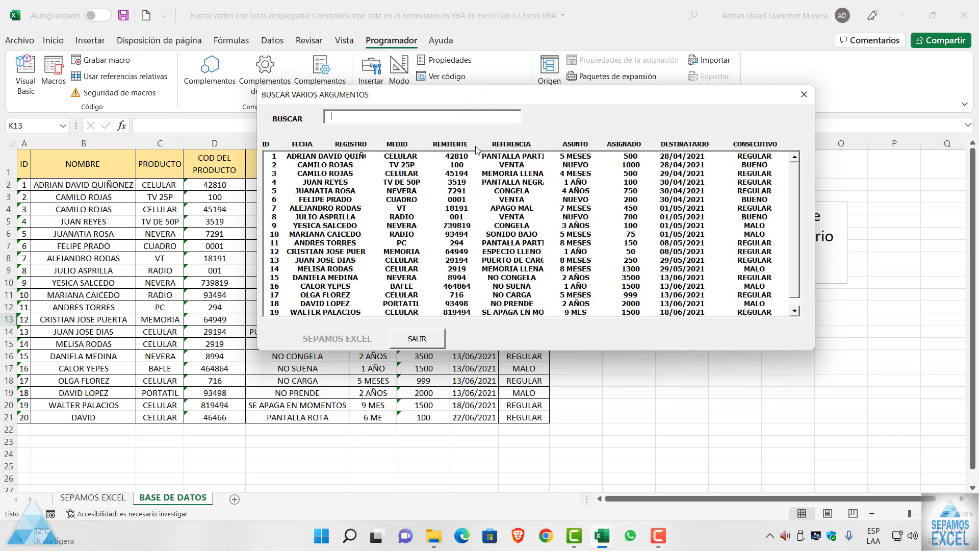
Step: Test searches for 'cel' and 'meses', then clear the box to list every record
{"action": "type", "text": "ceu"}
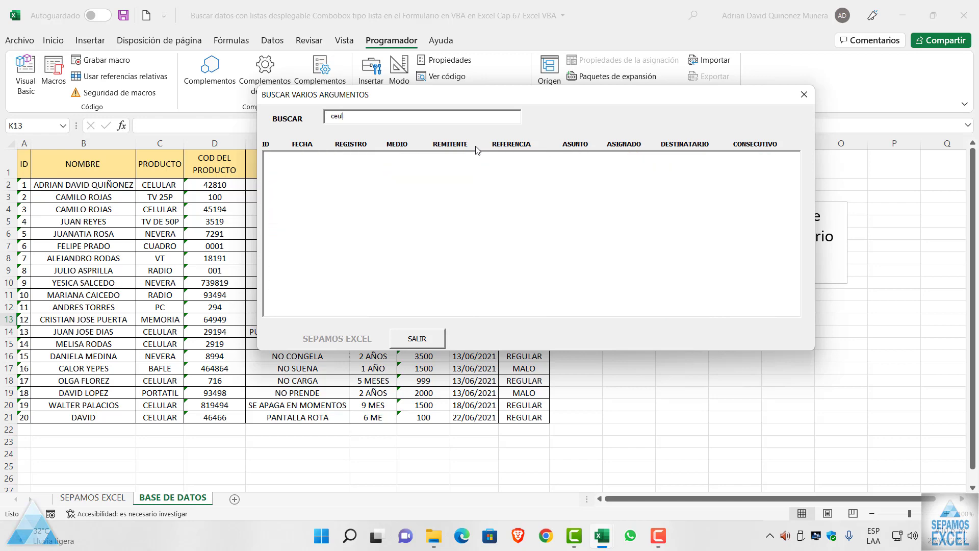
{"action": "type", "text": "l"}
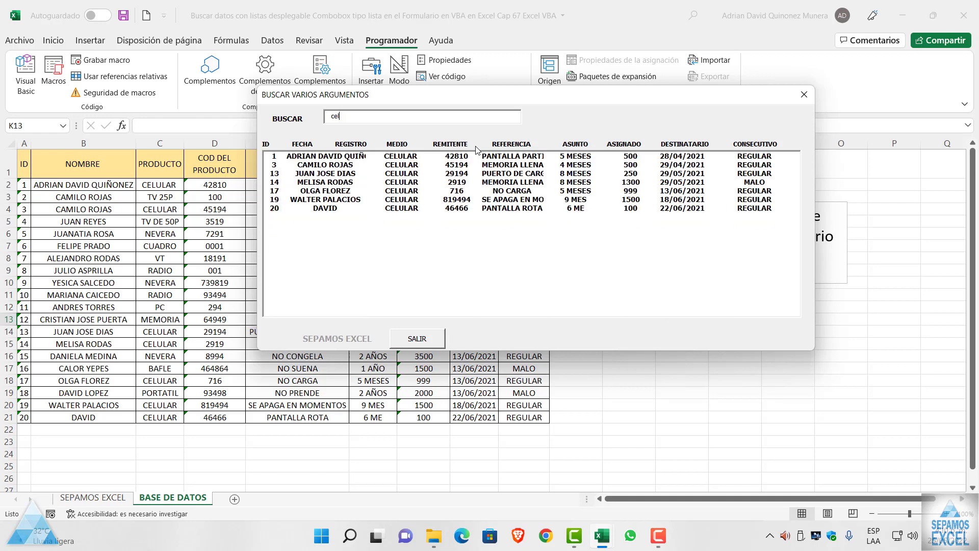
{"action": "key", "text": "BackSpace"}
{"action": "key", "text": "BackSpace"}
{"action": "key", "text": "BackSpace"}
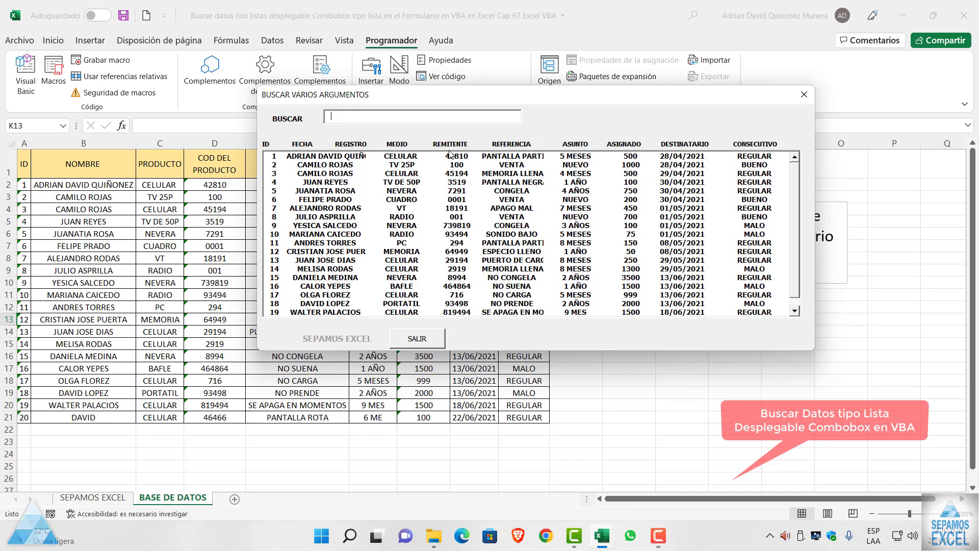
{"action": "type", "text": "5 mese"}
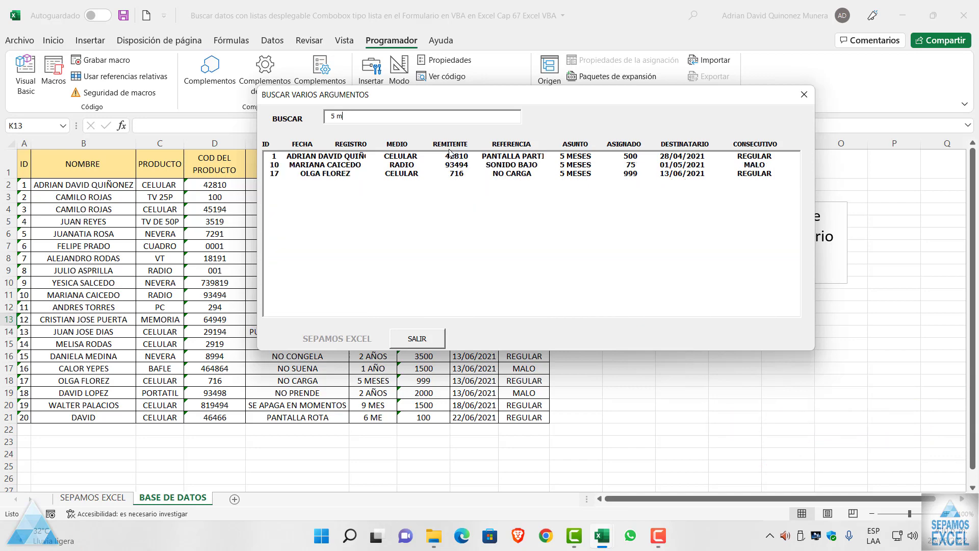
{"action": "key", "text": "BackSpace"}
{"action": "key", "text": "BackSpace"}
{"action": "key", "text": "BackSpace"}
{"action": "type", "text": "mese"}
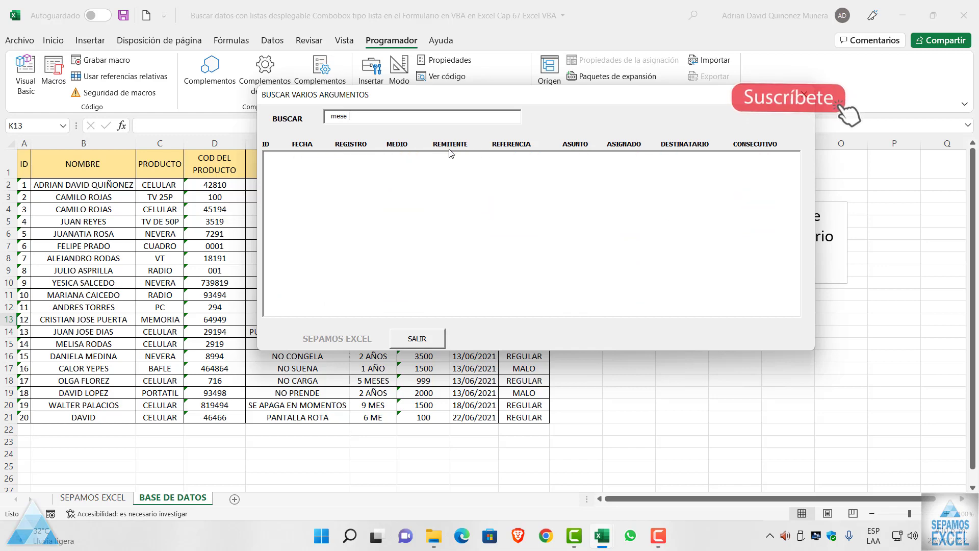
{"action": "key", "text": "BackSpace"}
{"action": "type", "text": "s"}
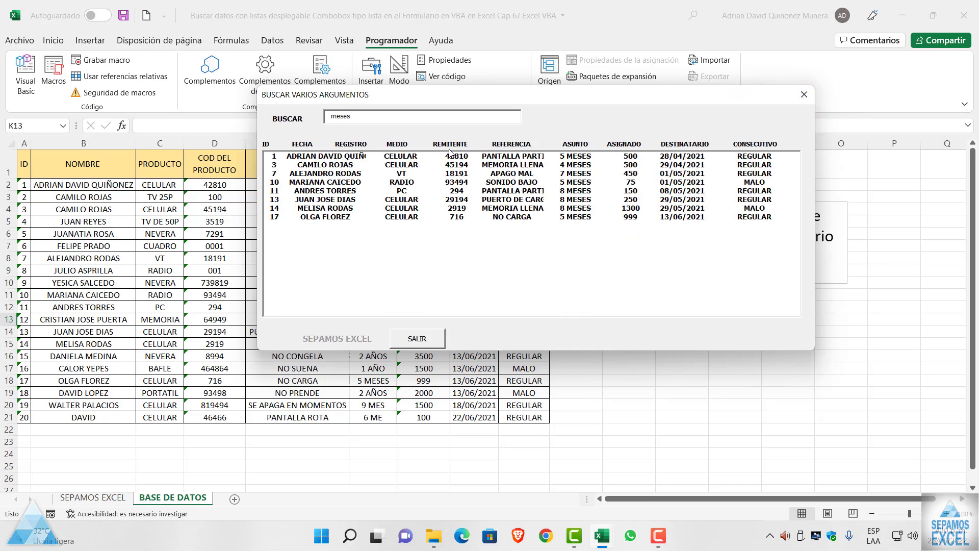
{"action": "key", "text": "BackSpace"}
{"action": "key", "text": "BackSpace"}
{"action": "key", "text": "BackSpace"}
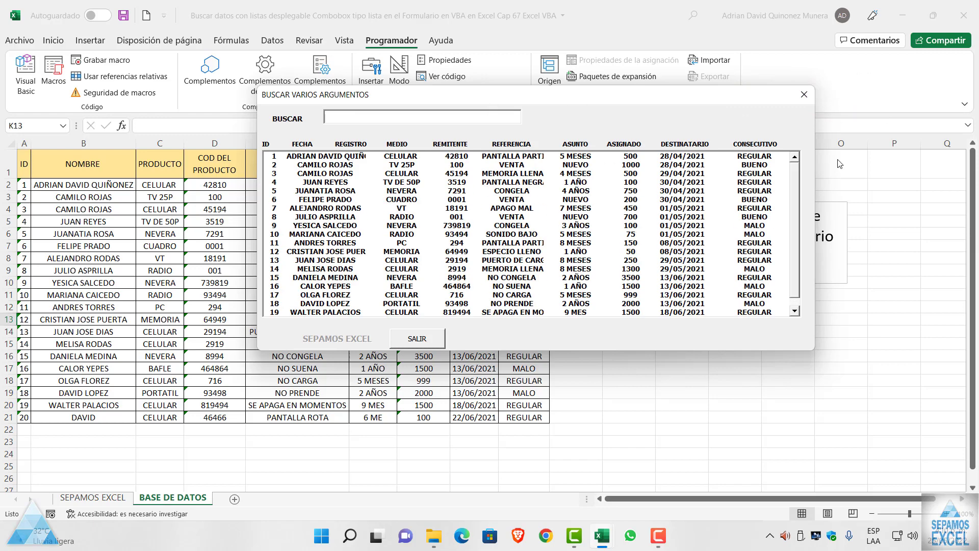
Step: Stop the running form and move the Toolbox off the Properties window, beside the form
{"action": "left_click", "coordinate": [811, 95]}
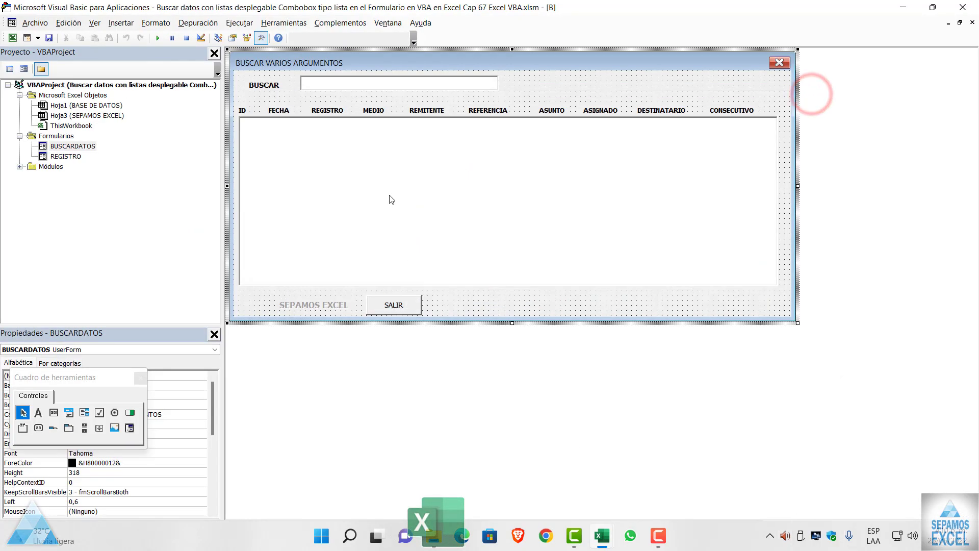
{"action": "left_click", "coordinate": [539, 93]}
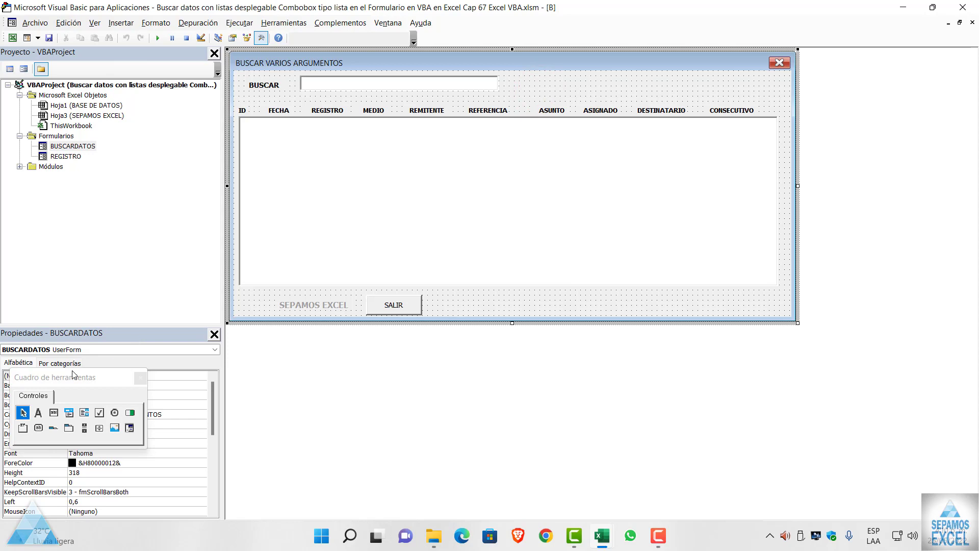
{"action": "left_click_drag", "start_coordinate": [74, 375], "coordinate": [782, 204]}
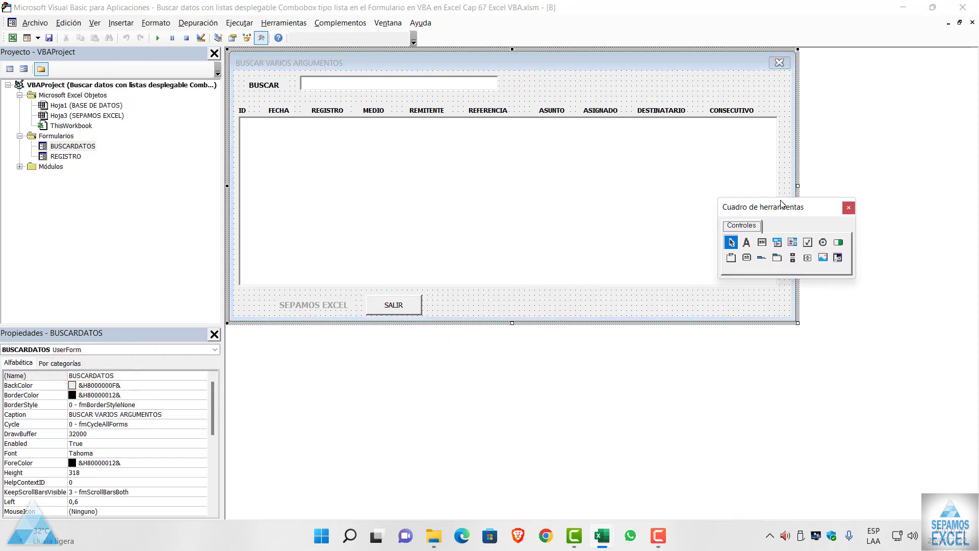
{"action": "left_click_drag", "start_coordinate": [782, 204], "coordinate": [726, 171]}
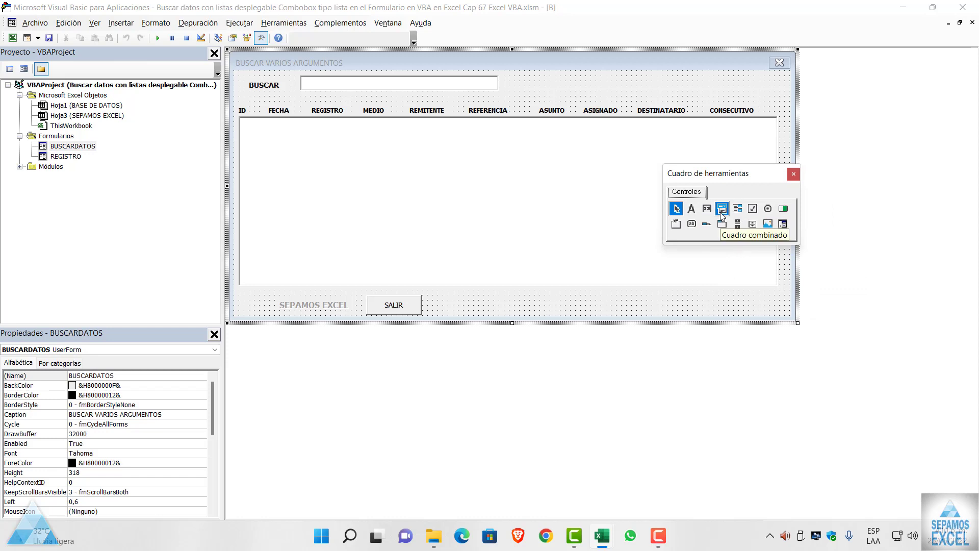
Step: Draw a ComboBox just right of the BUSCAR textbox, redrawing it once
{"action": "left_click", "coordinate": [722, 208]}
{"action": "left_click_drag", "start_coordinate": [514, 81], "coordinate": [598, 97]}
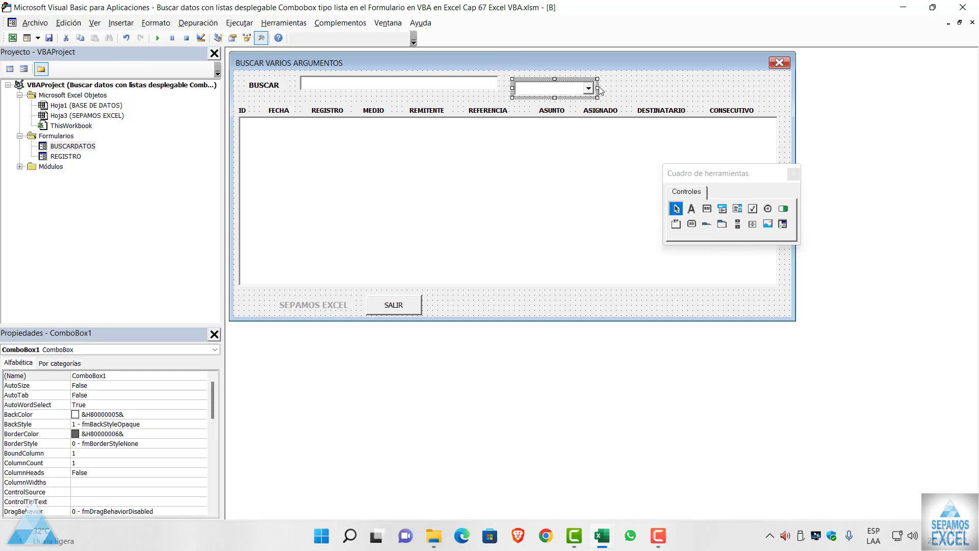
{"action": "key", "text": "Delete"}
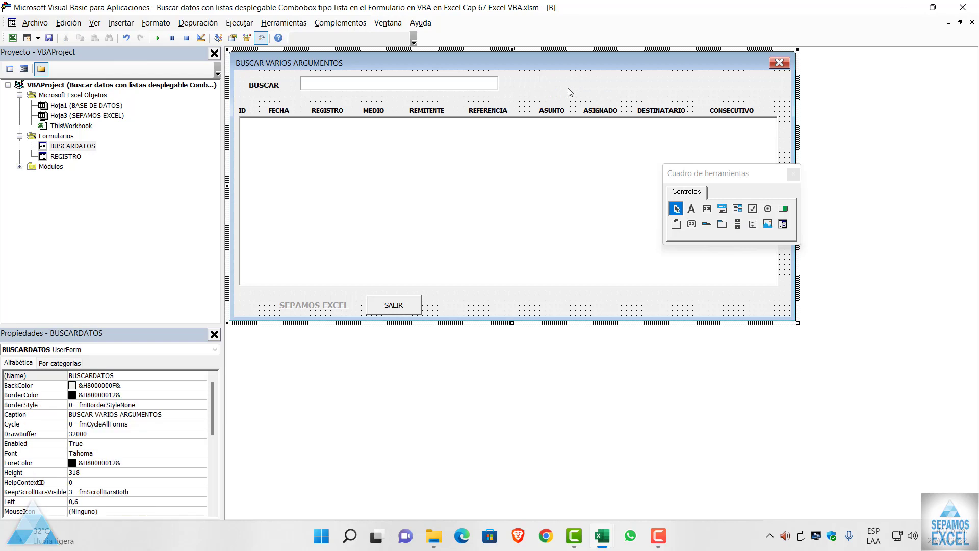
{"action": "left_click", "coordinate": [722, 210]}
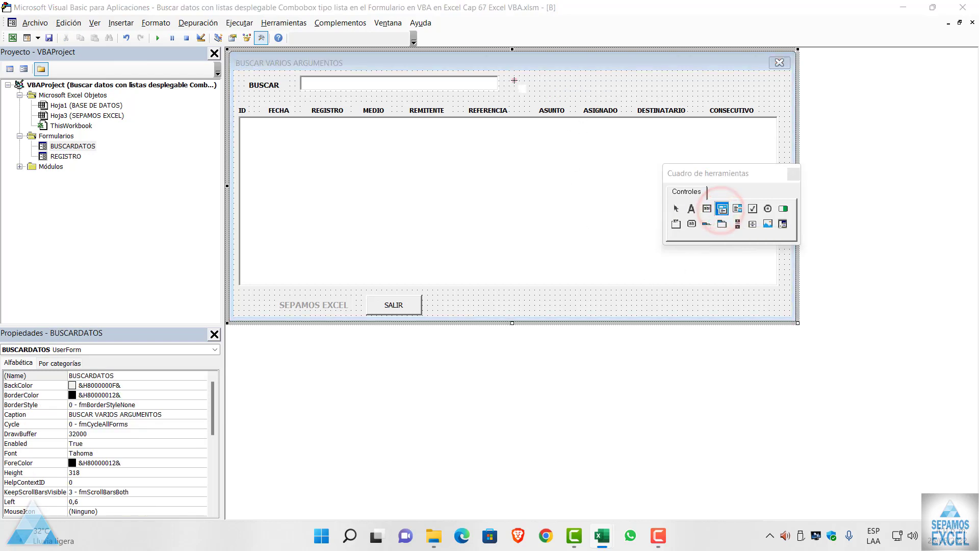
{"action": "left_click_drag", "start_coordinate": [515, 80], "coordinate": [613, 96]}
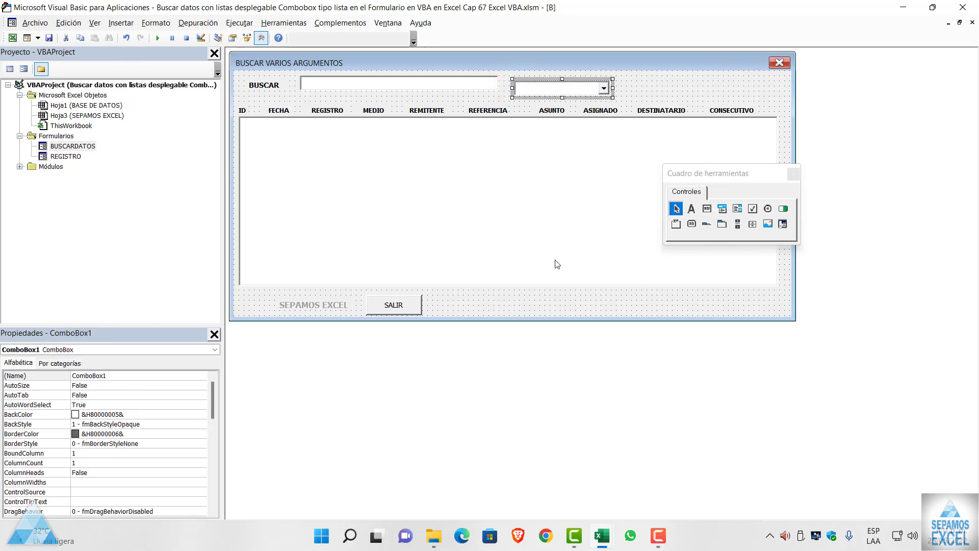
Step: Nudge ComboBox1 up in line with BUSCAR and enlarge the Properties window
{"action": "left_click", "coordinate": [550, 304]}
{"action": "left_click_drag", "start_coordinate": [564, 84], "coordinate": [564, 81]}
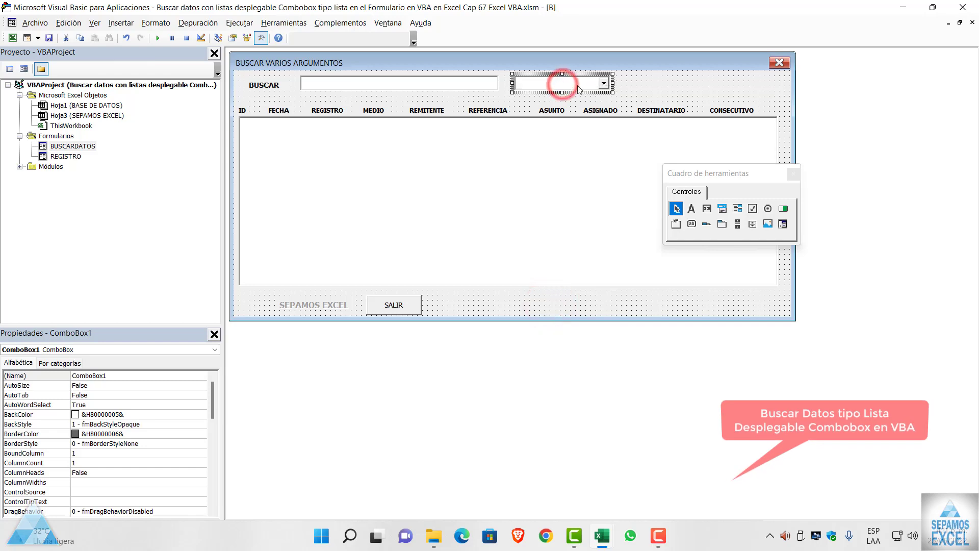
{"action": "left_click", "coordinate": [648, 104]}
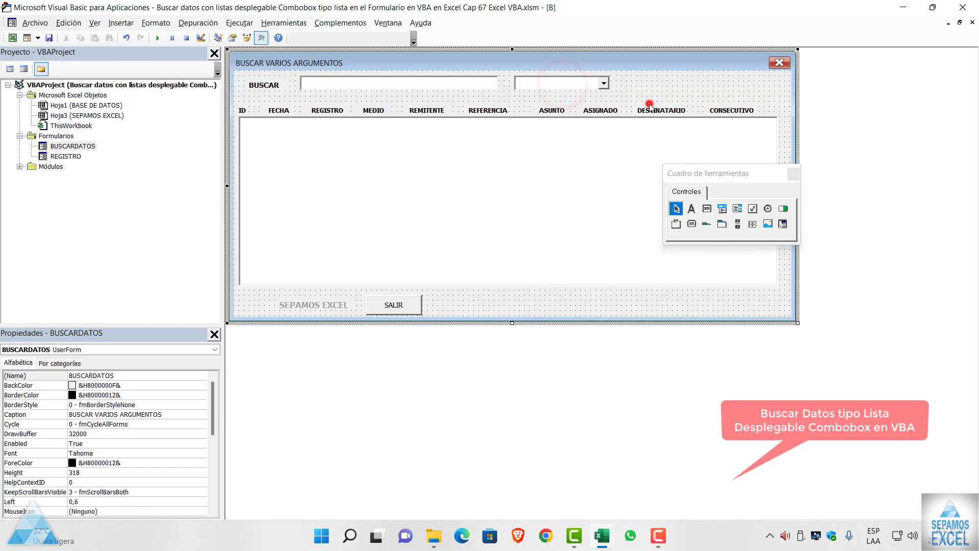
{"action": "left_click", "coordinate": [535, 89]}
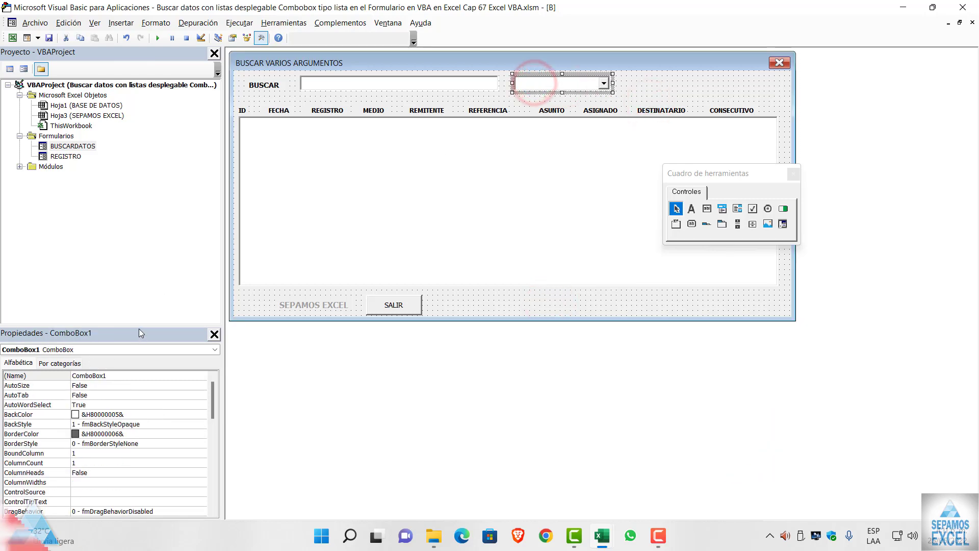
{"action": "left_click_drag", "start_coordinate": [141, 297], "coordinate": [134, 184]}
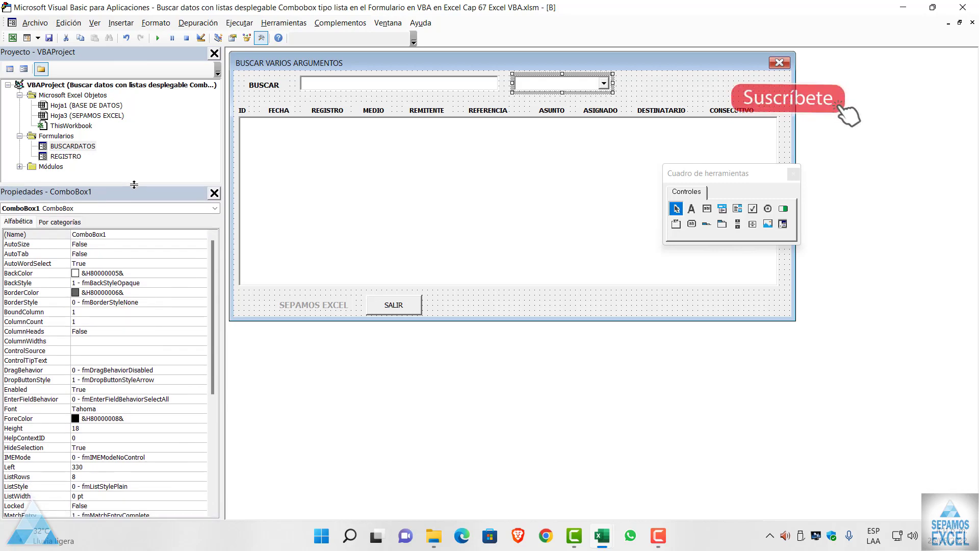
{"action": "left_click", "coordinate": [632, 95]}
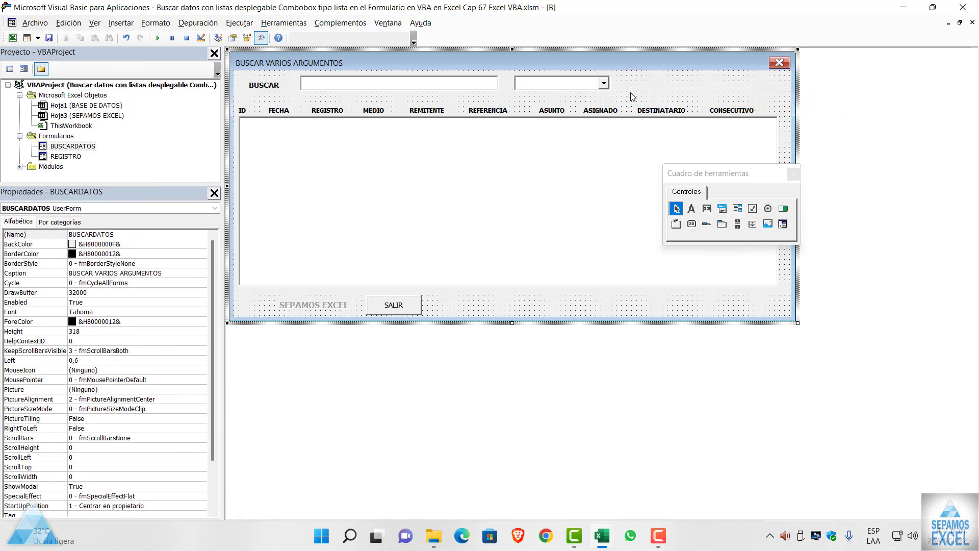
Step: In UserForm_Initialize, add Me.ComboBox1.AddItem "BUENO" after checking the ESTADO values
{"action": "double_click", "coordinate": [484, 305]}
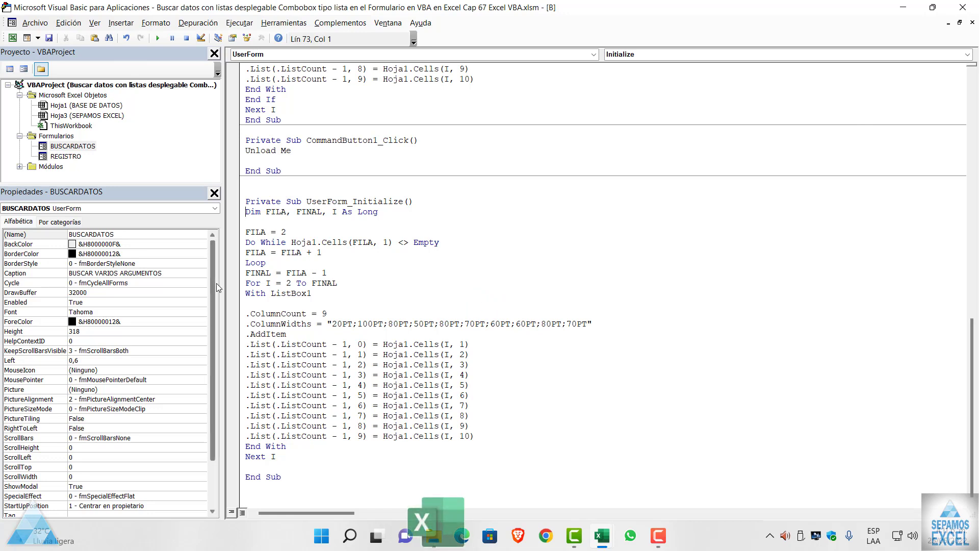
{"action": "left_click", "coordinate": [256, 223]}
{"action": "key", "text": "Return"}
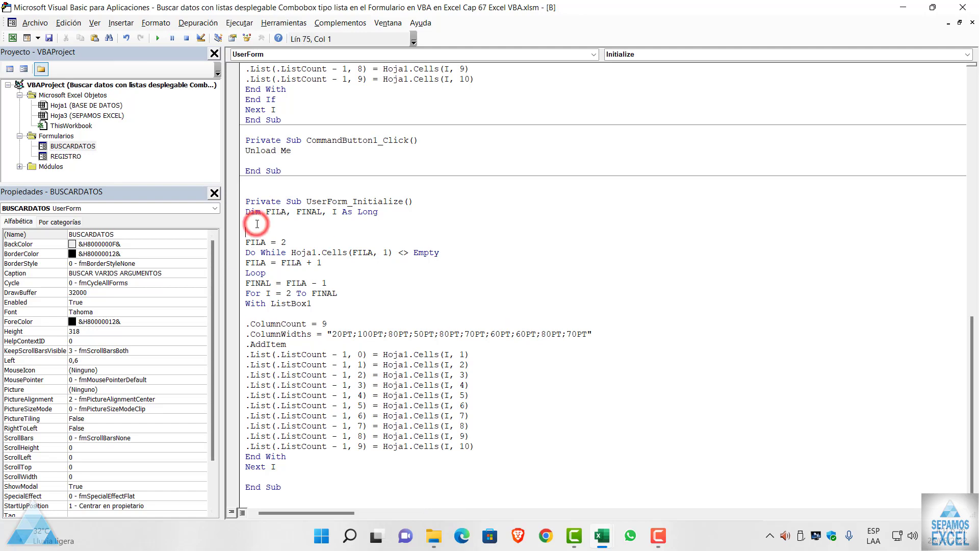
{"action": "key", "text": "Return"}
{"action": "left_click", "coordinate": [253, 229]}
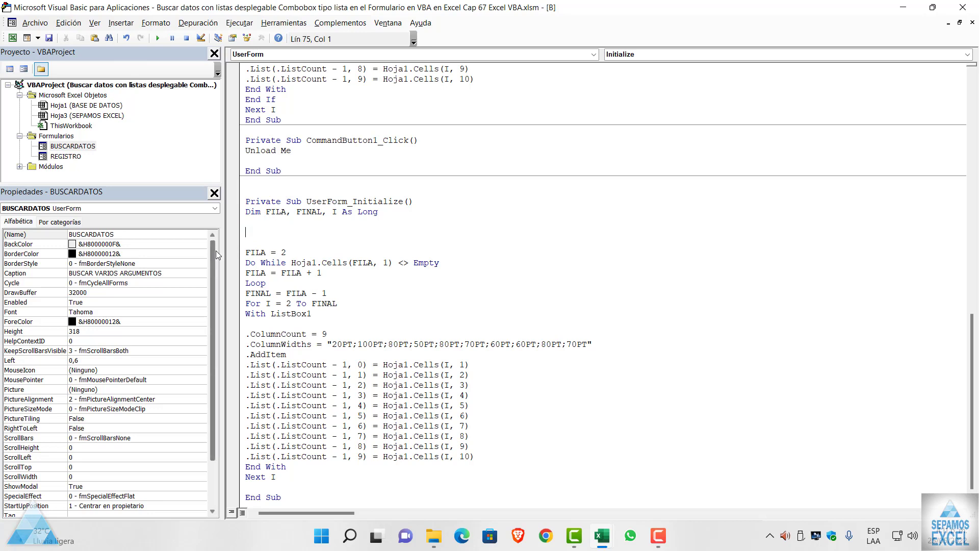
{"action": "type", "text": "me."}
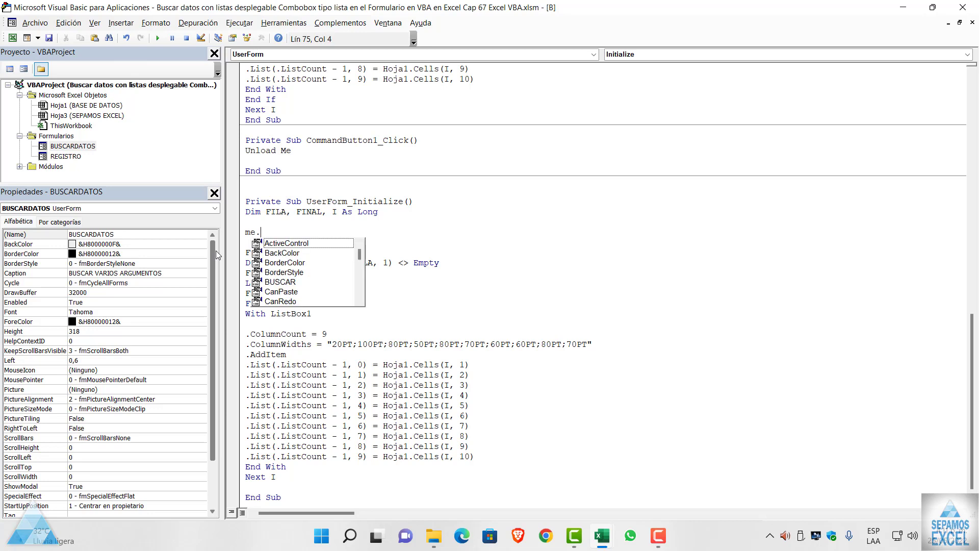
{"action": "type", "text": "com"}
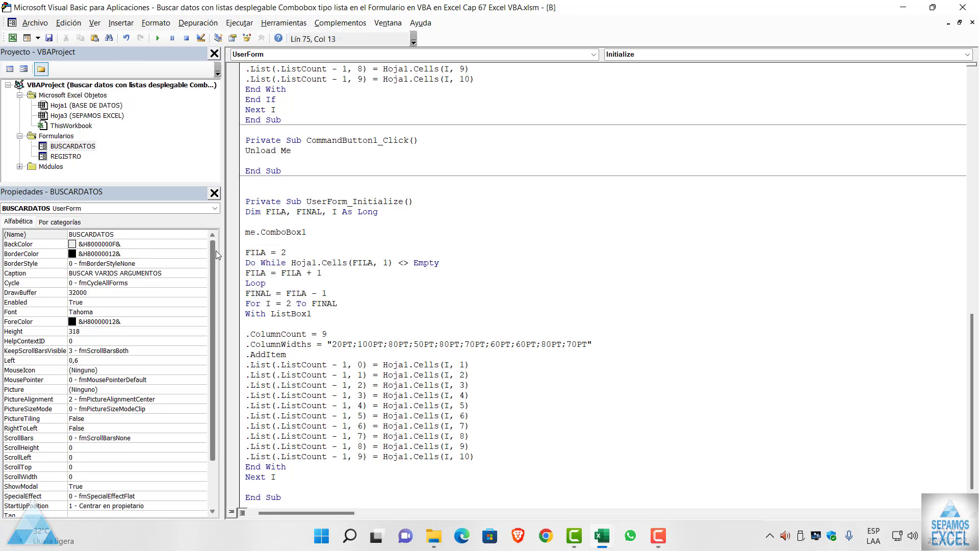
{"action": "type", "text": " .ad"}
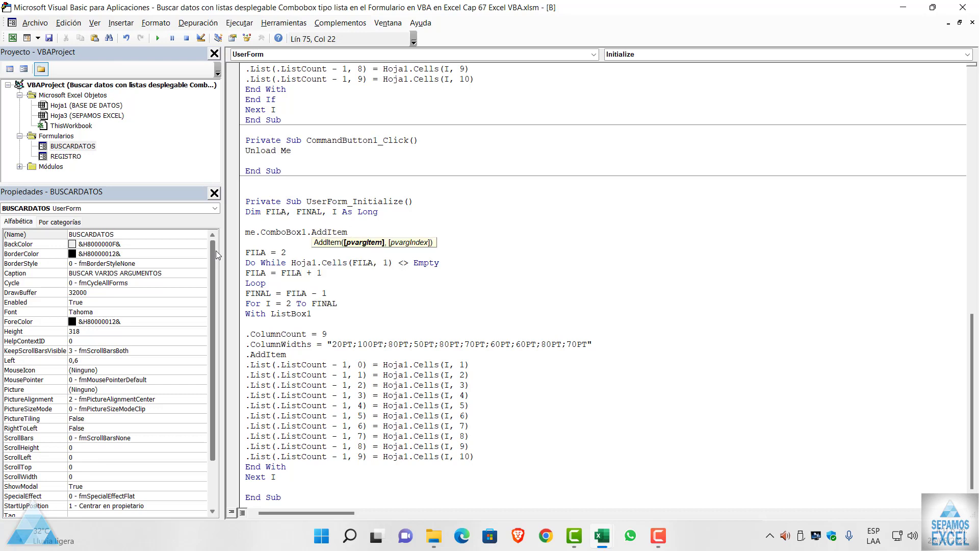
{"action": "type", "text": "\""}
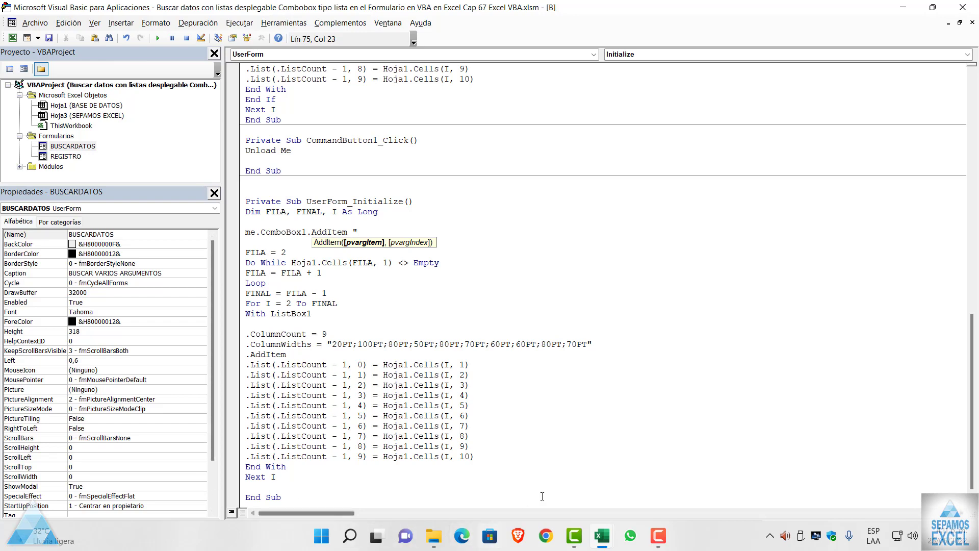
{"action": "left_click", "coordinate": [12, 37]}
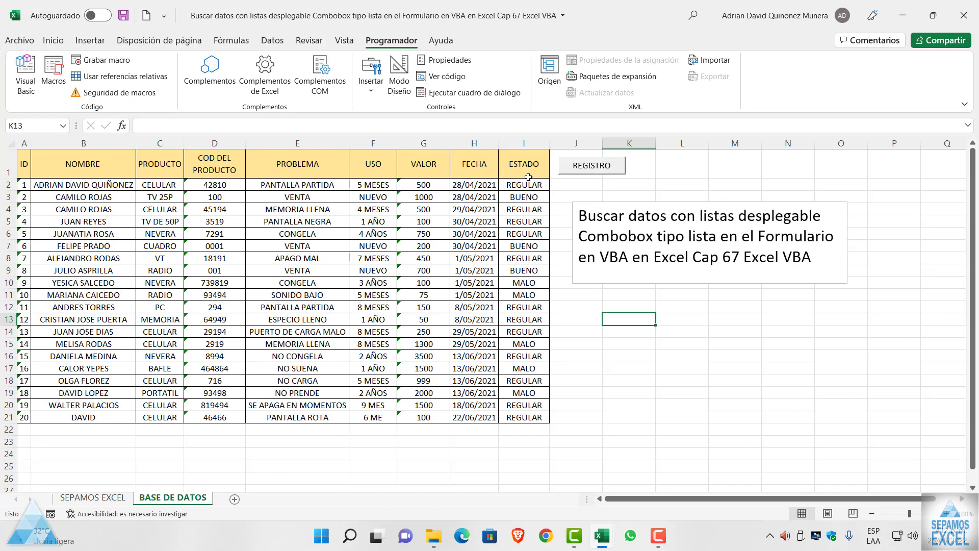
{"action": "left_click", "coordinate": [25, 84]}
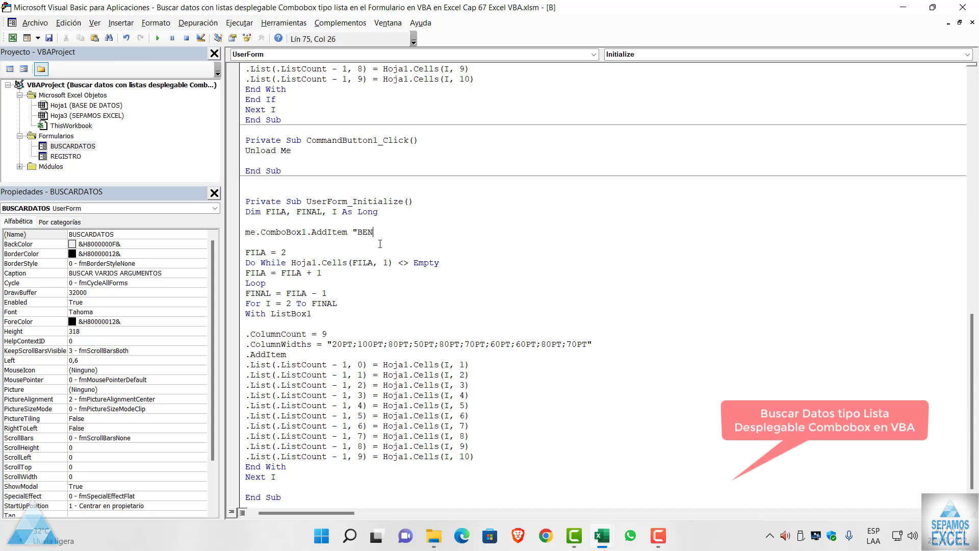
{"action": "type", "text": "UENO"}
{"action": "key", "text": "Return"}
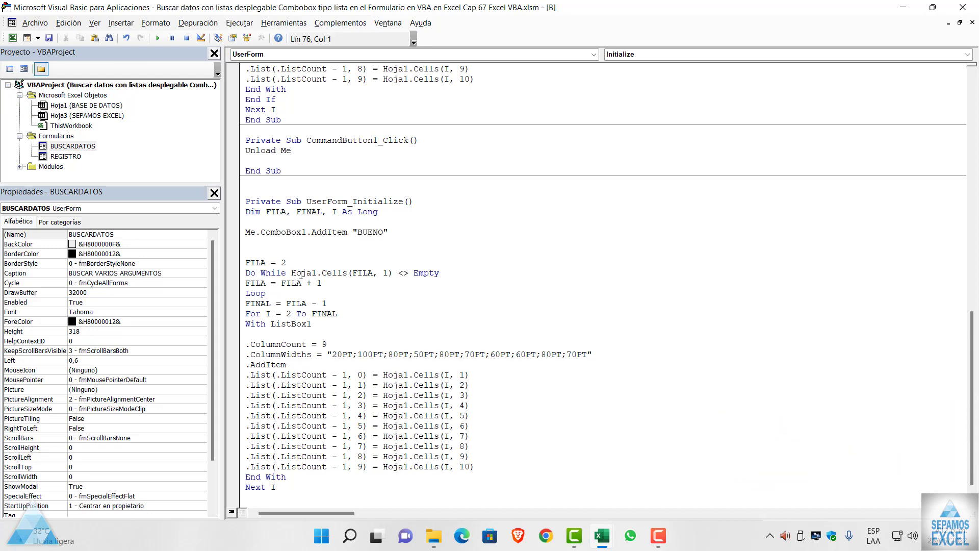
Step: Add a second line, Me.ComboBox1.AddItem "REGULAR"
{"action": "type", "text": "M"}
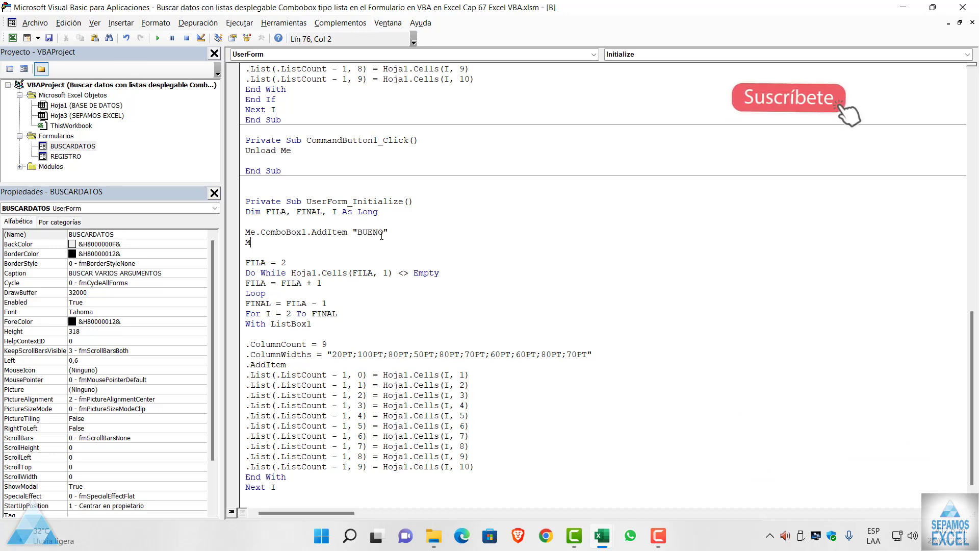
{"action": "type", "text": "E.com"}
{"action": "key", "text": "Tab"}
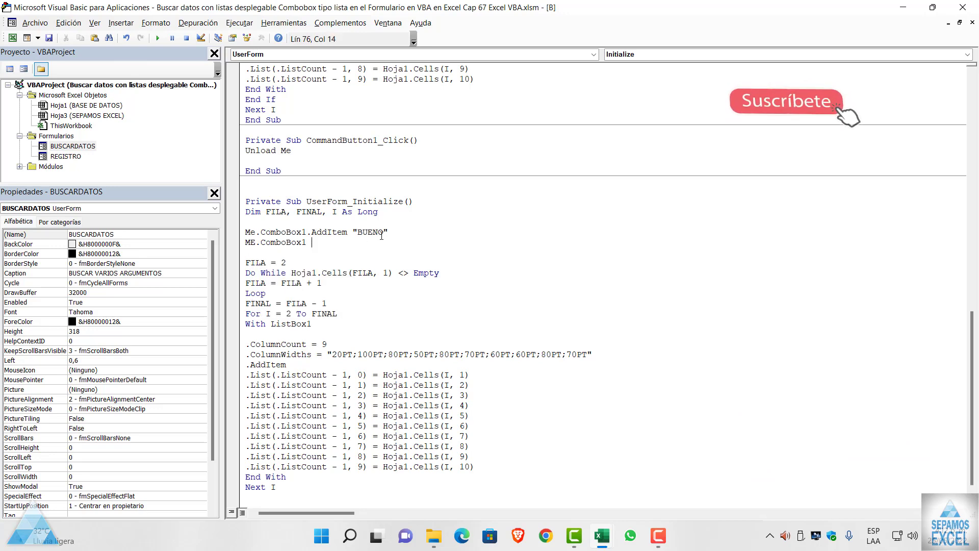
{"action": "type", "text": "."}
{"action": "double_click", "coordinate": [342, 254]}
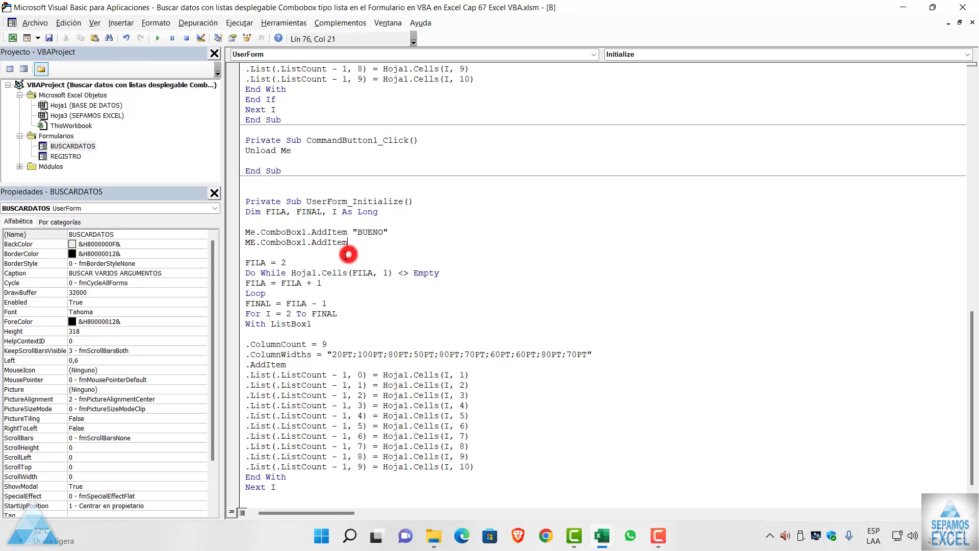
{"action": "type", "text": " \"REGU"}
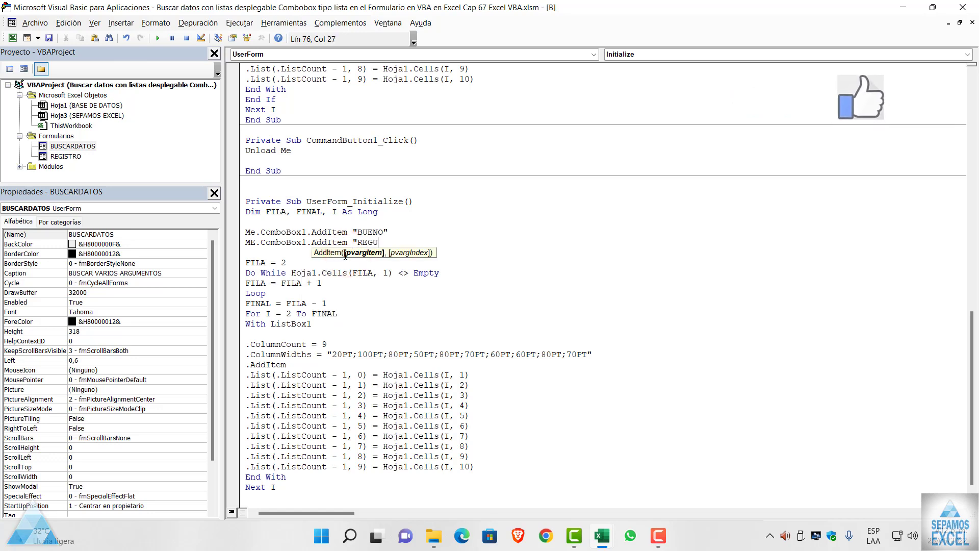
{"action": "type", "text": "KA"}
{"action": "key", "text": "BackSpace"}
{"action": "key", "text": "BackSpace"}
{"action": "type", "text": "LA"}
{"action": "type", "text": "R"}
{"action": "key", "text": "Return"}
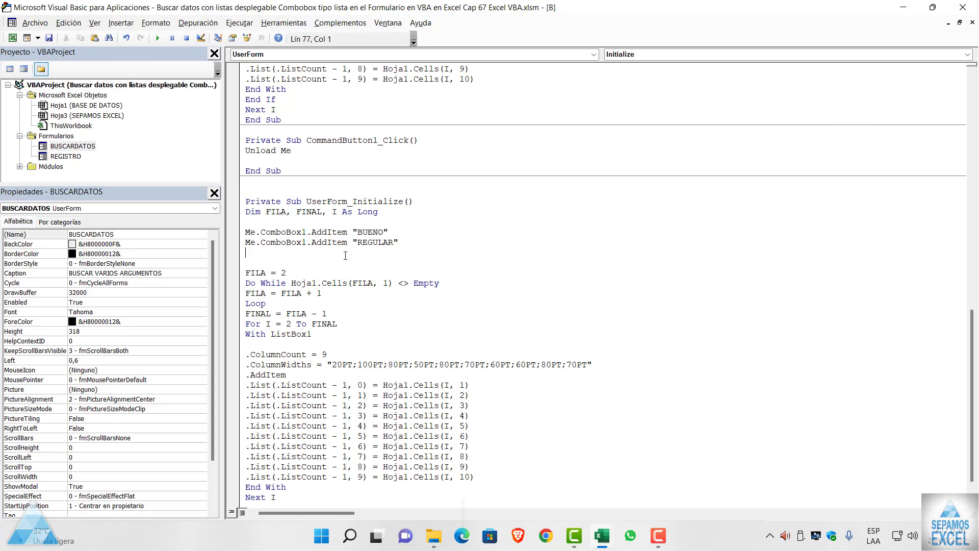
Step: Add a third line, Me.ComboBox1.AddItem "MALO"
{"action": "type", "text": "ME"}
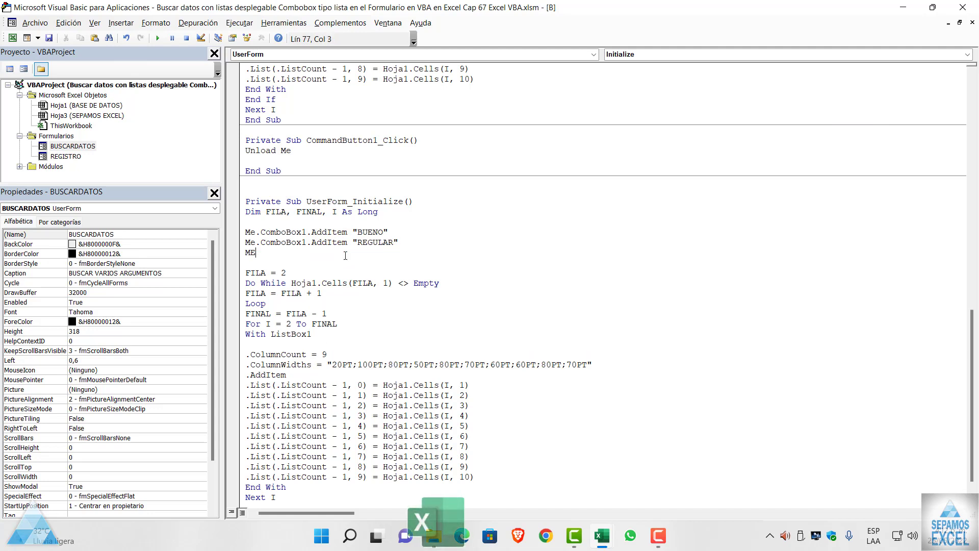
{"action": "type", "text": ".C"}
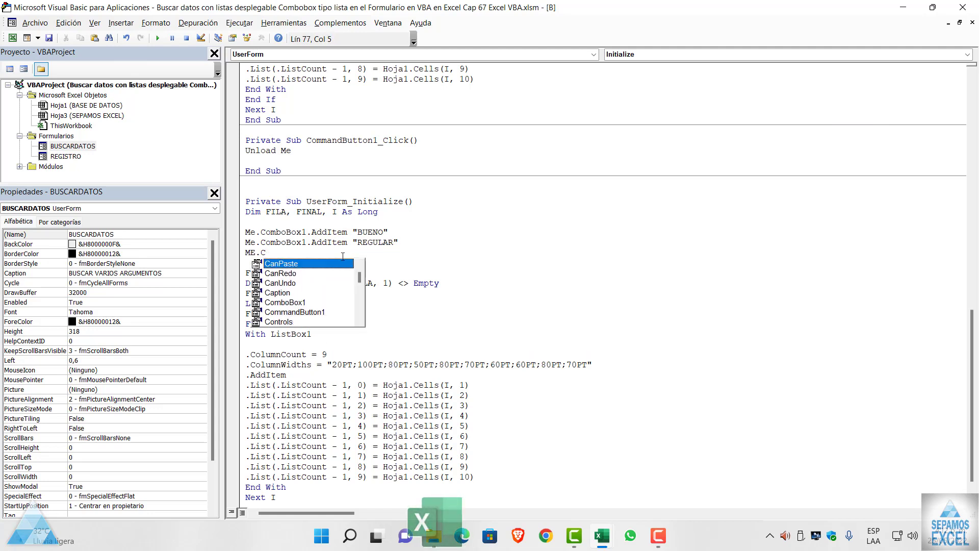
{"action": "key", "text": "BackSpace"}
{"action": "type", "text": "CO"}
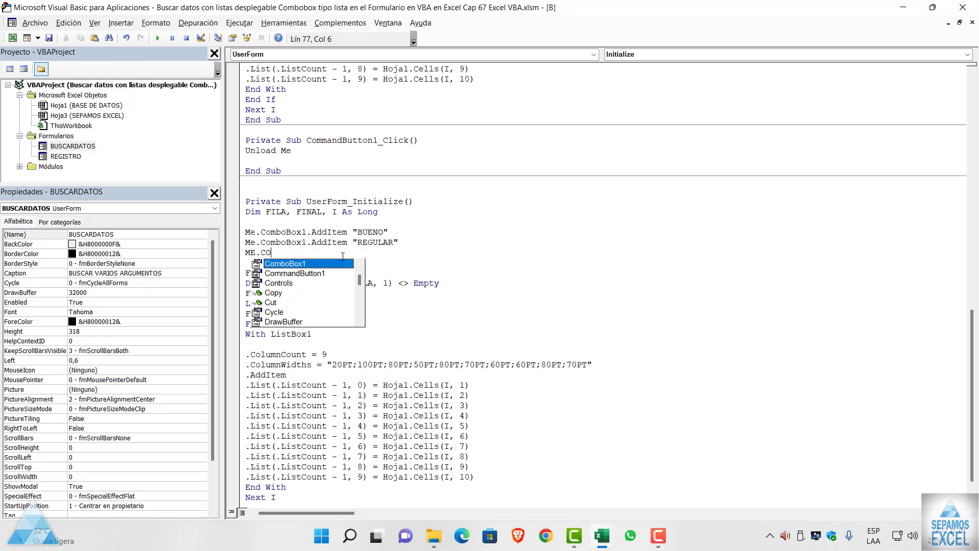
{"action": "double_click", "coordinate": [268, 264]}
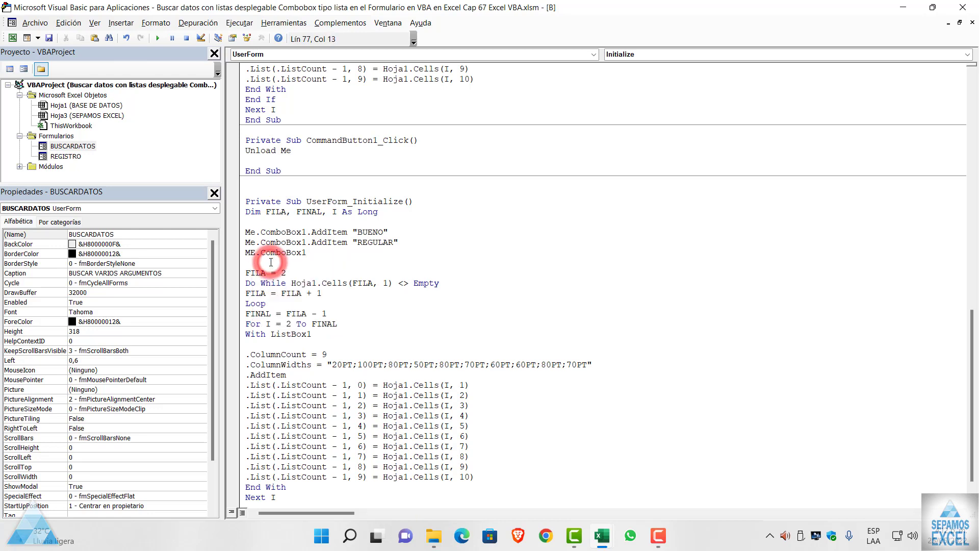
{"action": "type", "text": ".AD"}
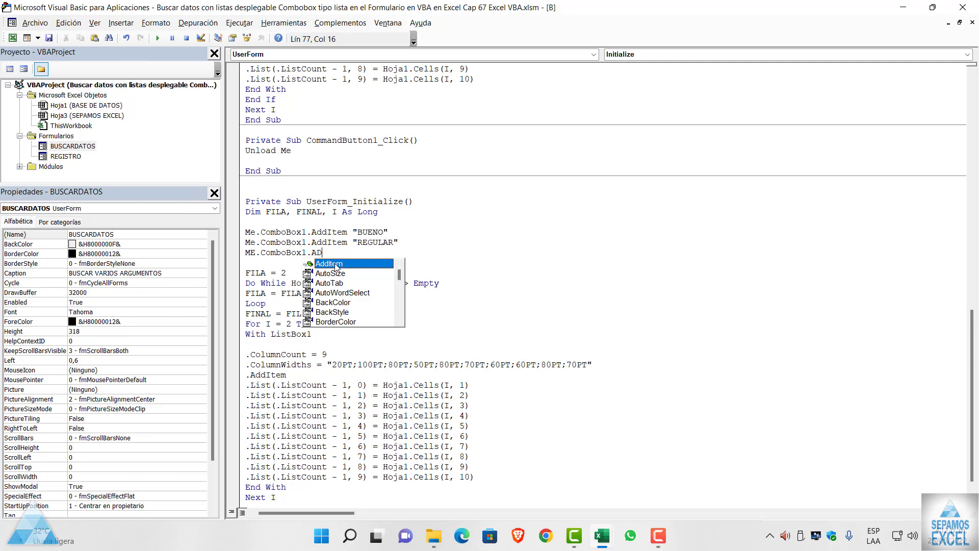
{"action": "double_click", "coordinate": [322, 263]}
{"action": "type", "text": "\""}
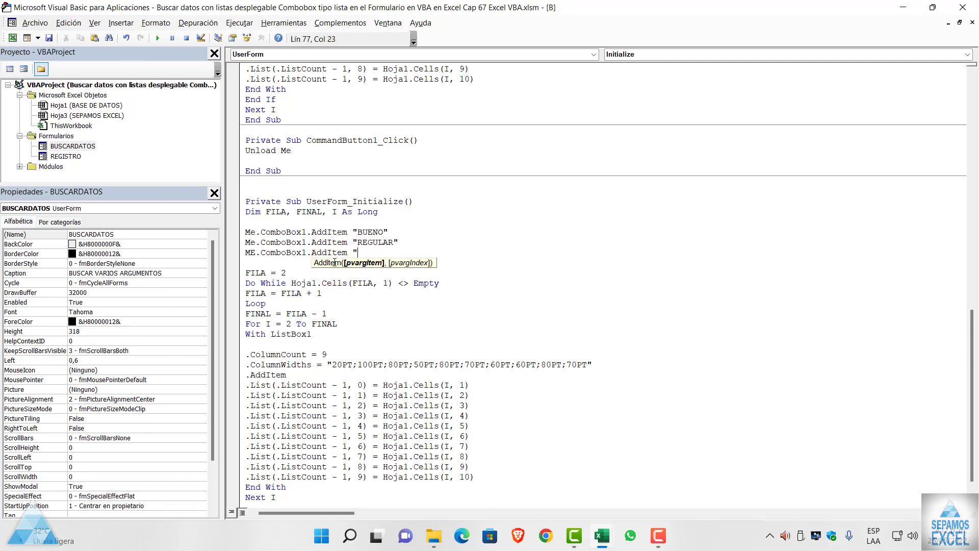
{"action": "type", "text": "MALO\""}
{"action": "left_click", "coordinate": [503, 276]}
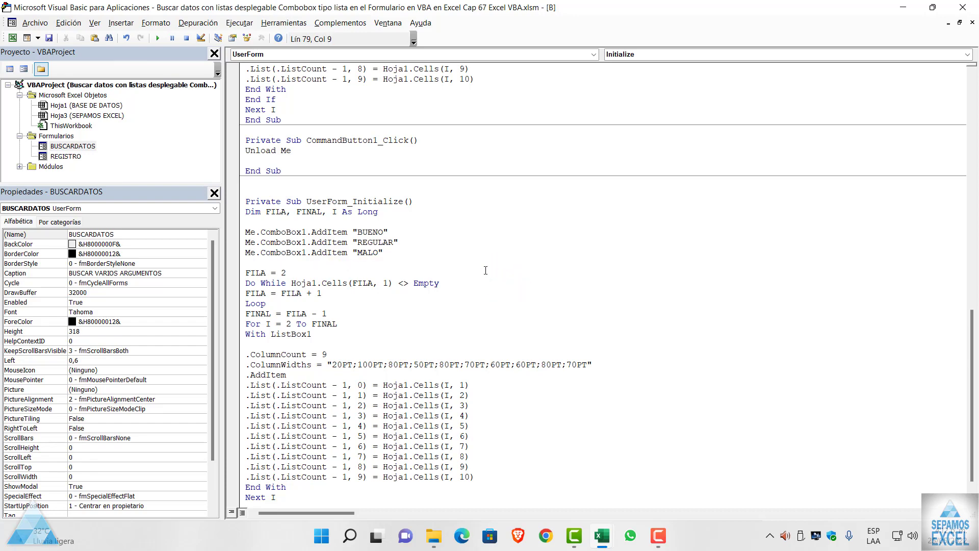
Step: Run the form and pick BUENO, then REGULAR, from the ComboBox drop-down
{"action": "key", "text": "F5"}
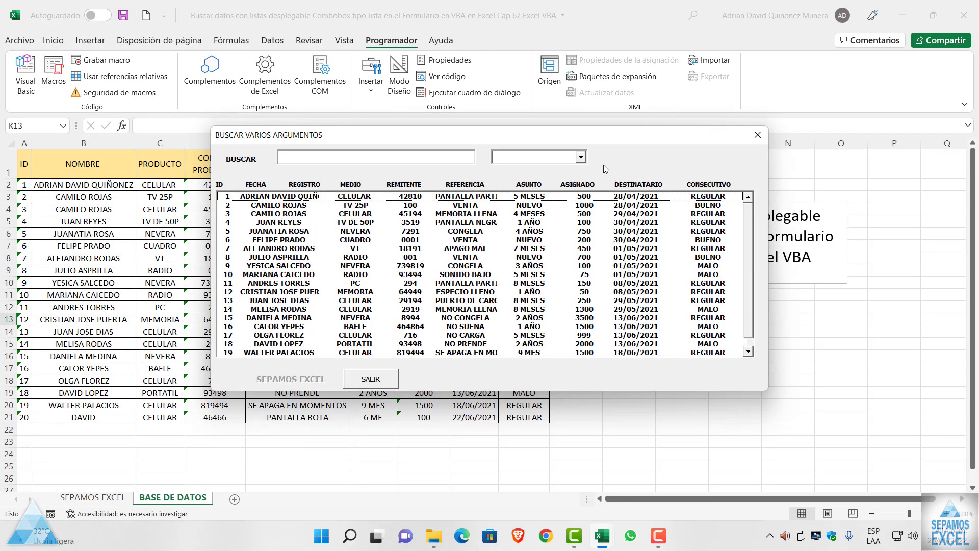
{"action": "left_click", "coordinate": [581, 157]}
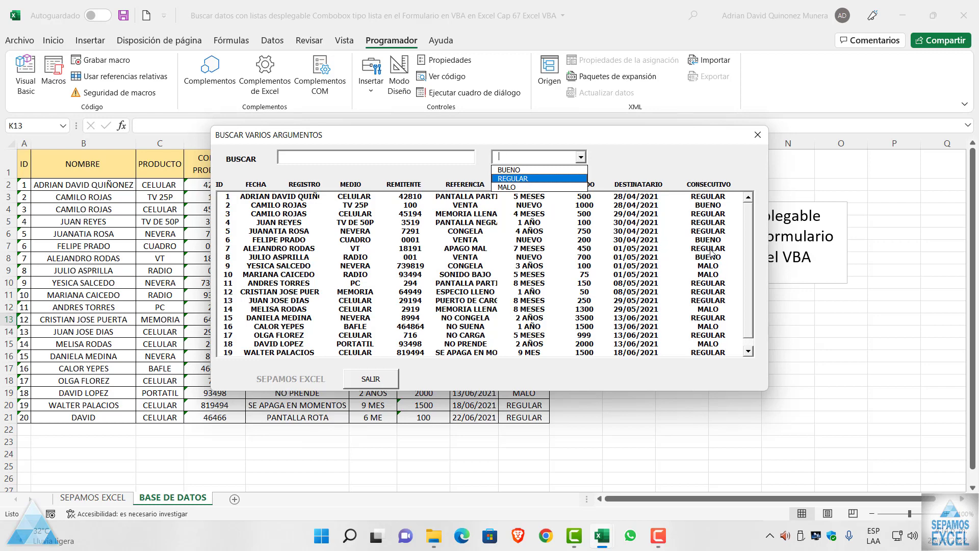
{"action": "left_click", "coordinate": [580, 157]}
{"action": "left_click", "coordinate": [580, 157]}
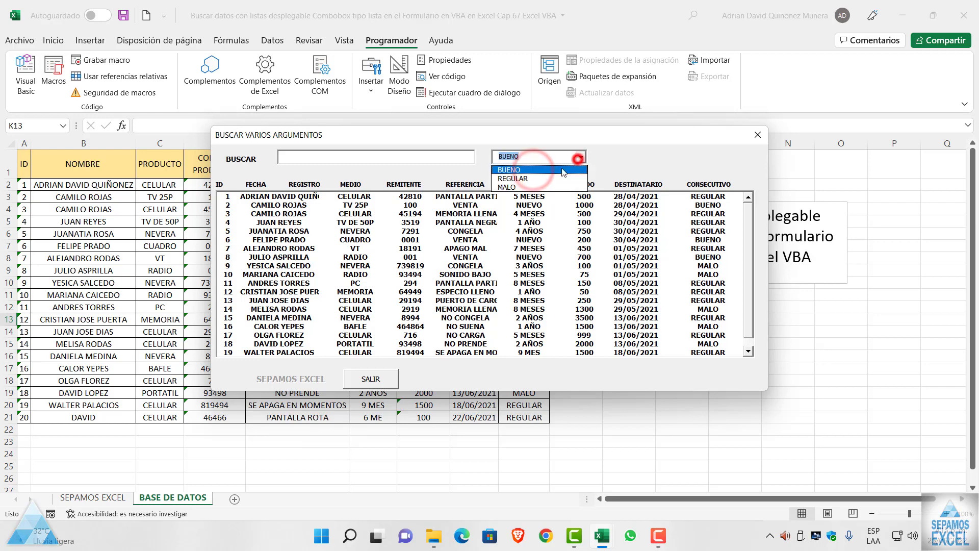
{"action": "left_click", "coordinate": [533, 179]}
{"action": "left_click", "coordinate": [580, 157]}
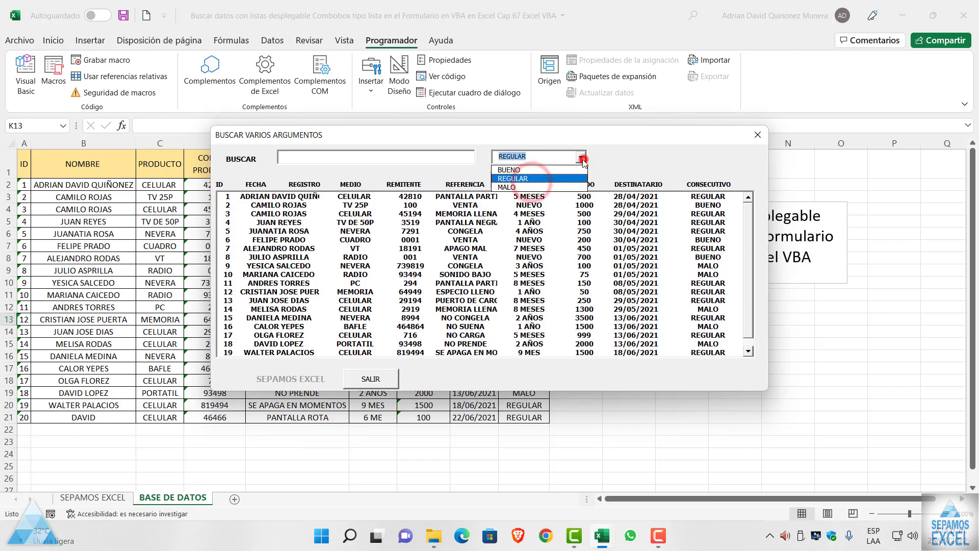
{"action": "left_click", "coordinate": [527, 179]}
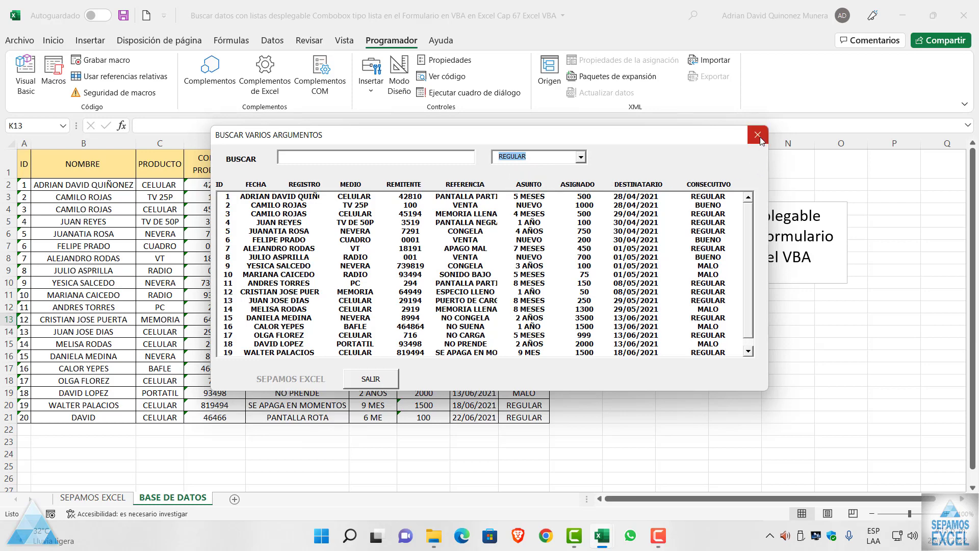
Step: Test BUSCAR searches for REGU, BUEN and MALO, then clear the box
{"action": "left_click", "coordinate": [433, 158]}
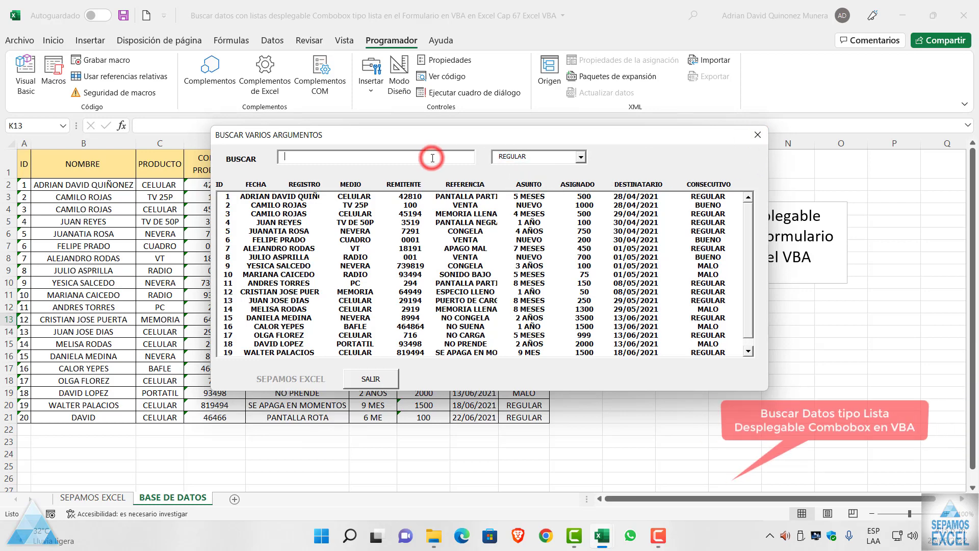
{"action": "type", "text": "RE"}
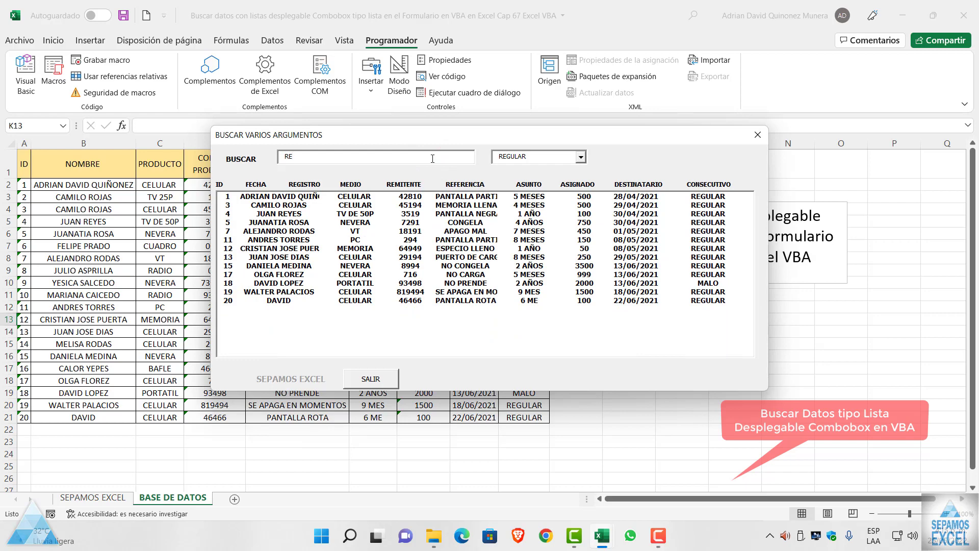
{"action": "type", "text": "GU"}
{"action": "key", "text": "BackSpace"}
{"action": "key", "text": "BackSpace"}
{"action": "key", "text": "BackSpace"}
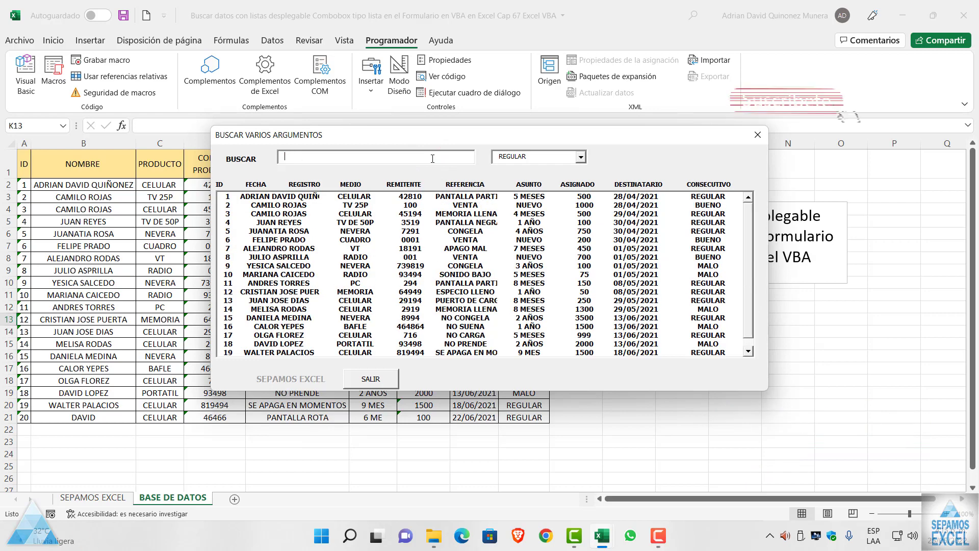
{"action": "type", "text": "BUEN"}
{"action": "key", "text": "BackSpace"}
{"action": "key", "text": "BackSpace"}
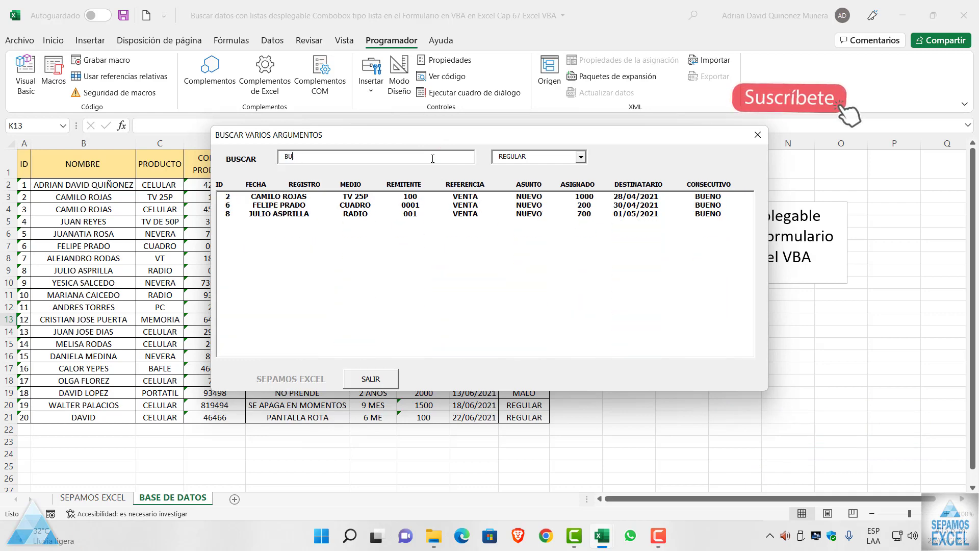
{"action": "key", "text": "BackSpace"}
{"action": "key", "text": "BackSpace"}
{"action": "type", "text": "MA"}
{"action": "key", "text": "BackSpace"}
{"action": "key", "text": "BackSpace"}
{"action": "type", "text": "MAL"}
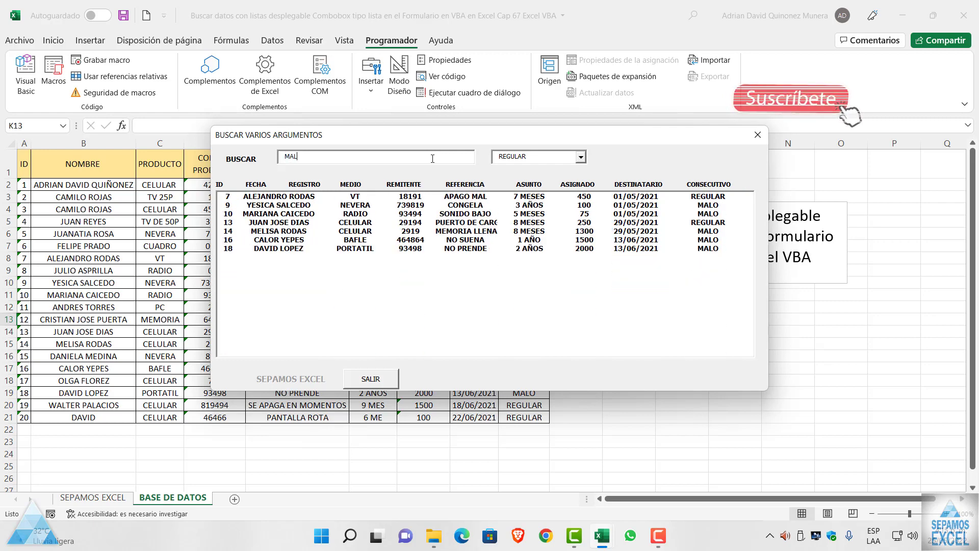
{"action": "type", "text": "O"}
{"action": "key", "text": "BackSpace"}
{"action": "key", "text": "BackSpace"}
{"action": "key", "text": "BackSpace"}
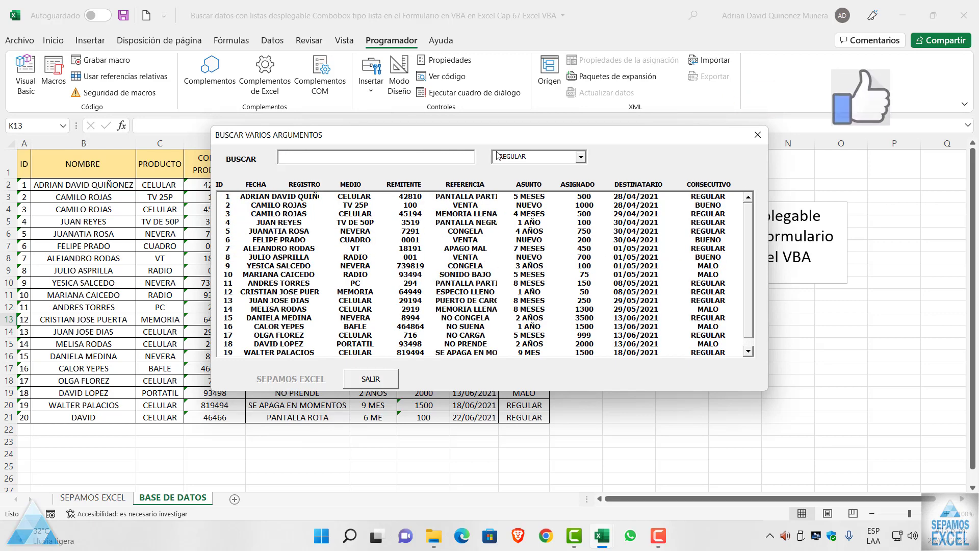
Step: Stop the test run, review the form's code, and reopen BUSCARDATOS in design view
{"action": "left_click", "coordinate": [758, 135]}
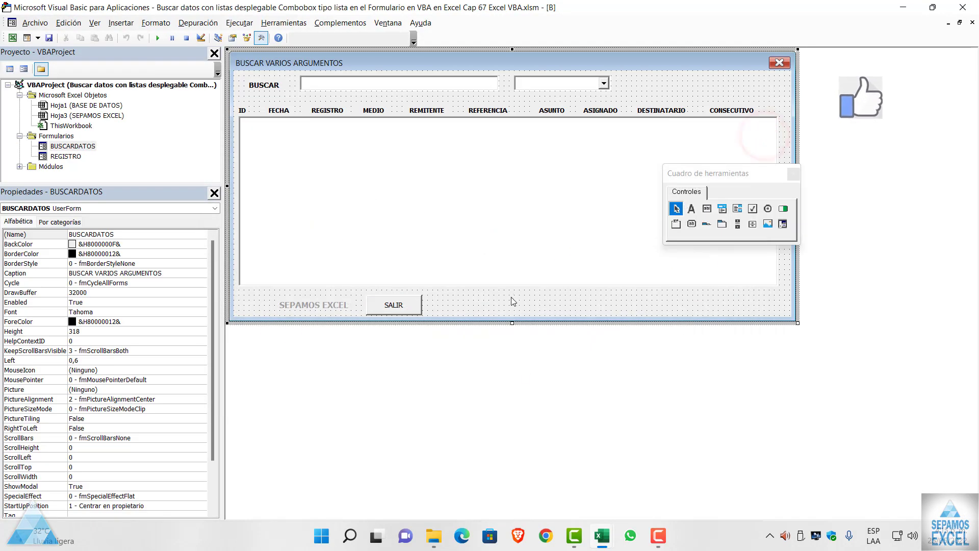
{"action": "double_click", "coordinate": [510, 299]}
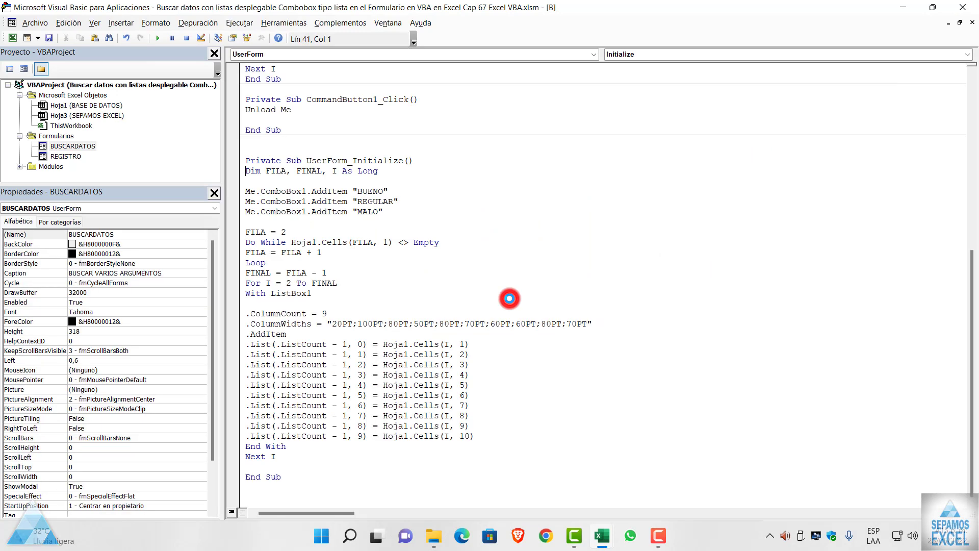
{"action": "scroll", "coordinate": [447, 282], "scroll_direction": "up", "scroll_amount": 6}
{"action": "scroll", "coordinate": [447, 282], "scroll_direction": "up", "scroll_amount": 4}
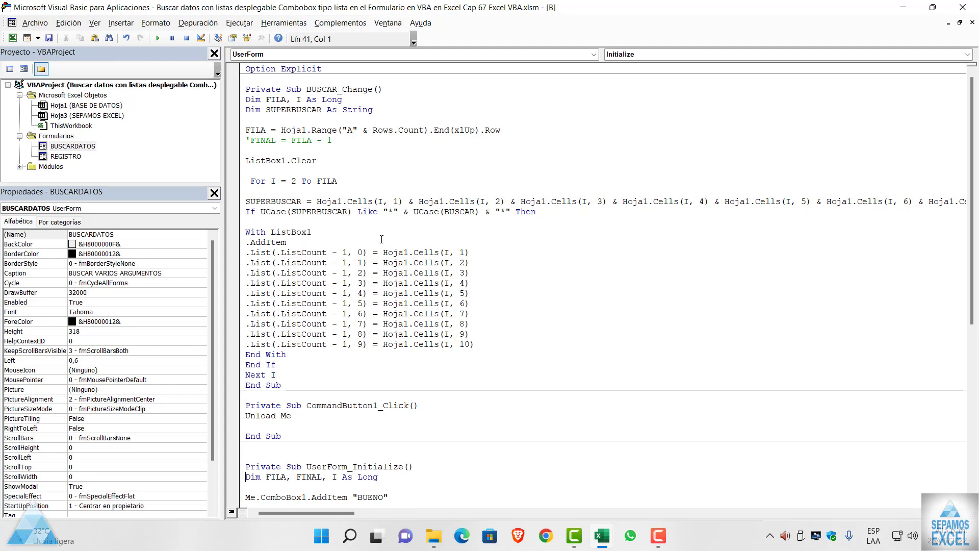
{"action": "double_click", "coordinate": [93, 148]}
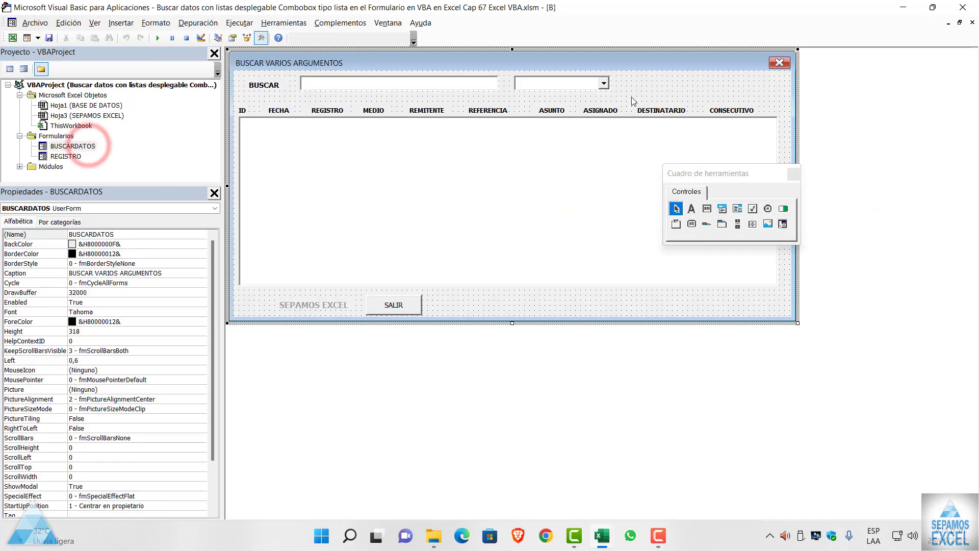
Step: Create the ComboBox1_Change event procedure by choosing Change in the procedure list
{"action": "left_click", "coordinate": [632, 95]}
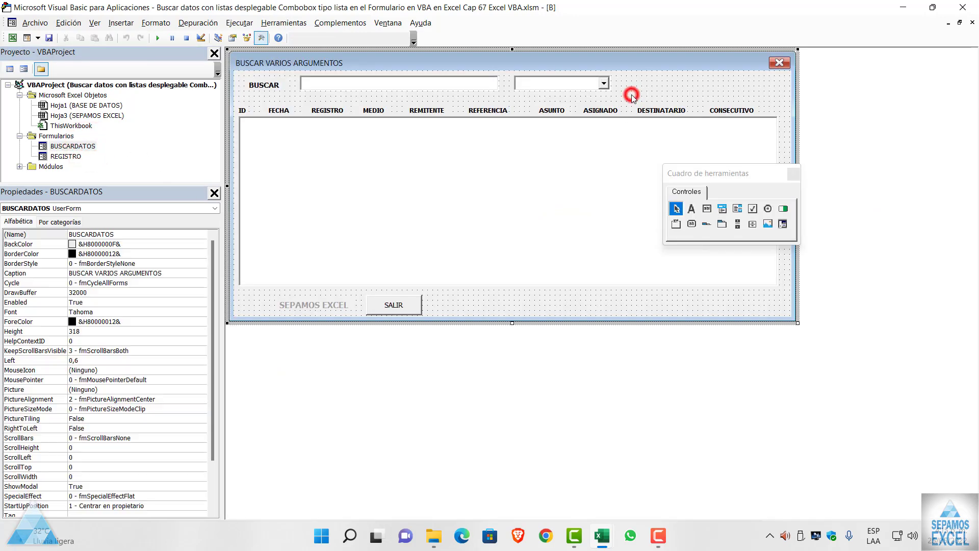
{"action": "left_click", "coordinate": [568, 85]}
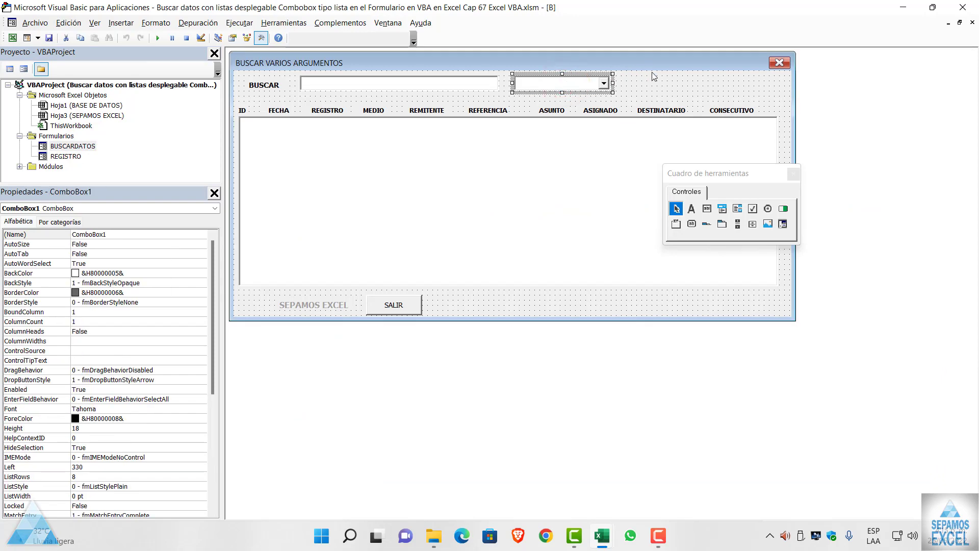
{"action": "left_click", "coordinate": [655, 88]}
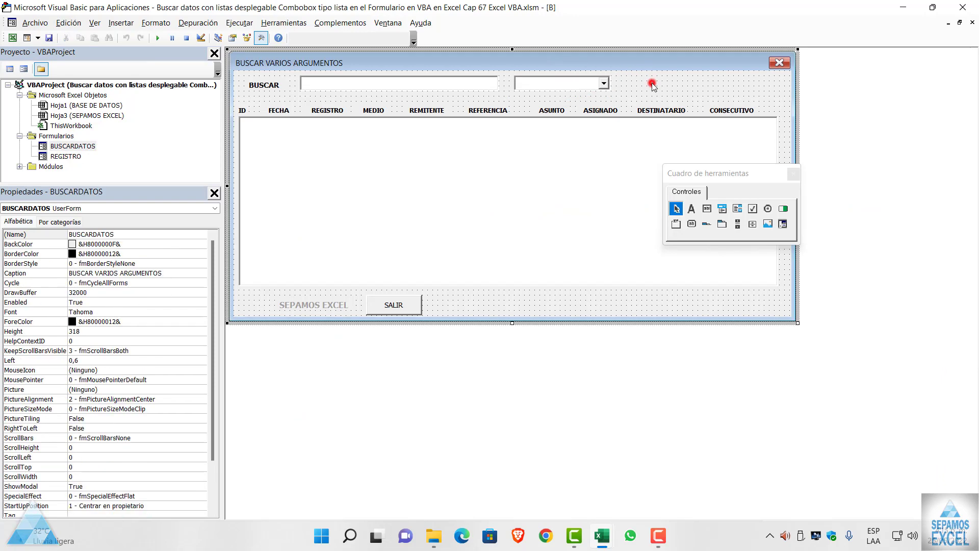
{"action": "double_click", "coordinate": [559, 86]}
{"action": "scroll", "coordinate": [473, 194], "scroll_direction": "up", "scroll_amount": 4}
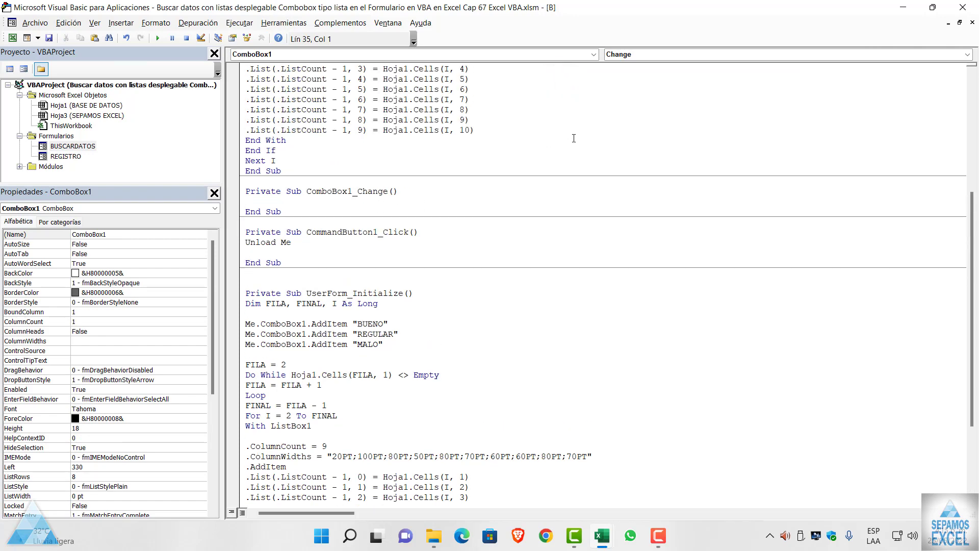
{"action": "left_click", "coordinate": [619, 55]}
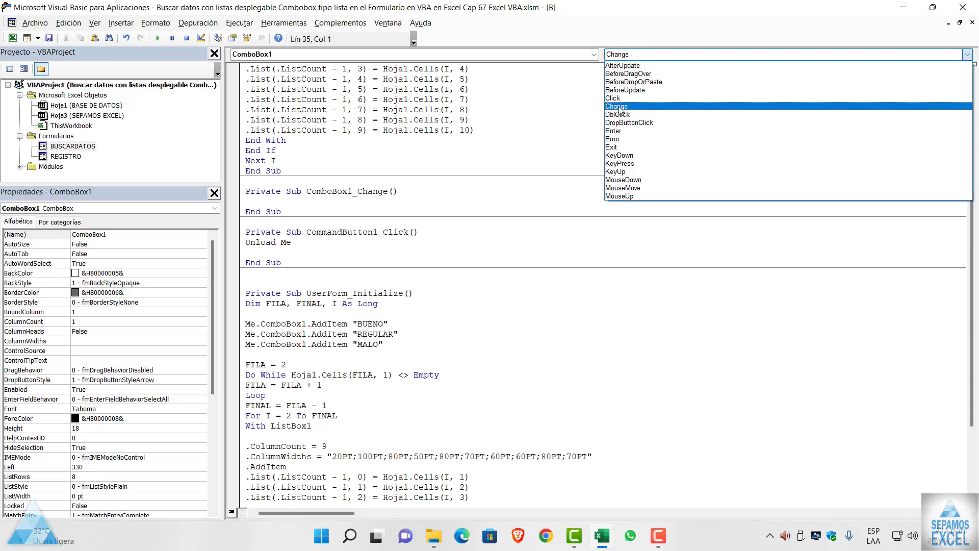
{"action": "left_click", "coordinate": [619, 107]}
{"action": "scroll", "coordinate": [381, 214], "scroll_direction": "up", "scroll_amount": 3}
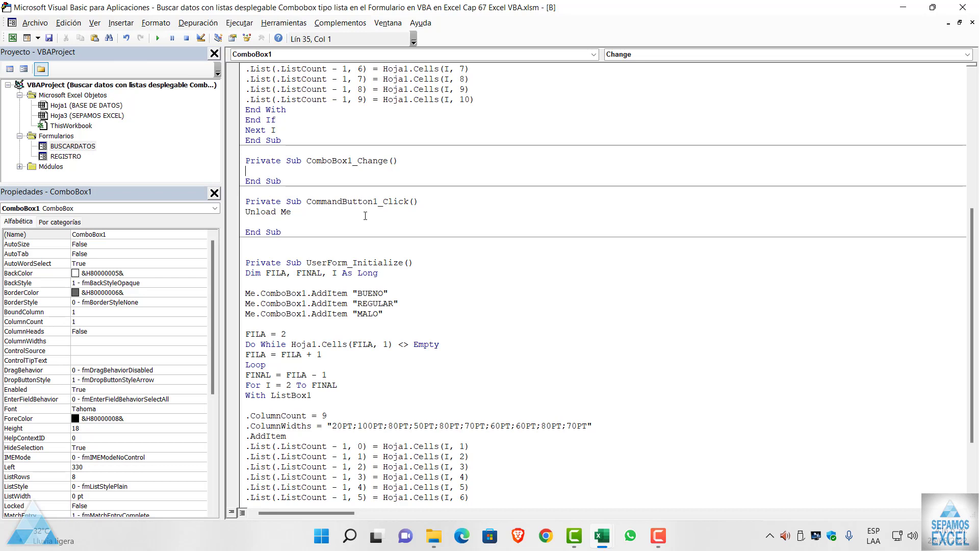
Step: Type Select Case Me.ComboBox1.Value and begin a Case Is = "BUENO" branch
{"action": "type", "text": "SELEC"}
{"action": "type", "text": "T CASE ME"}
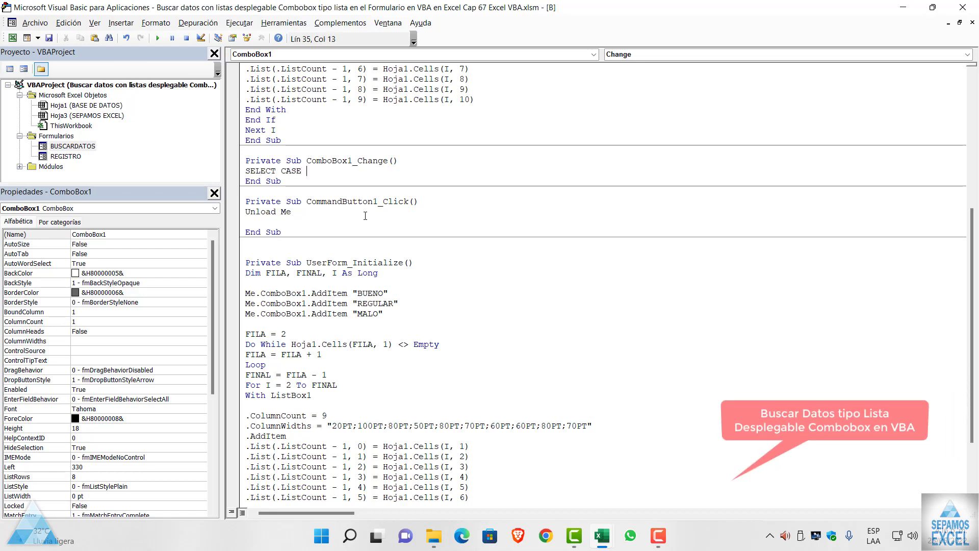
{"action": "type", "text": "."}
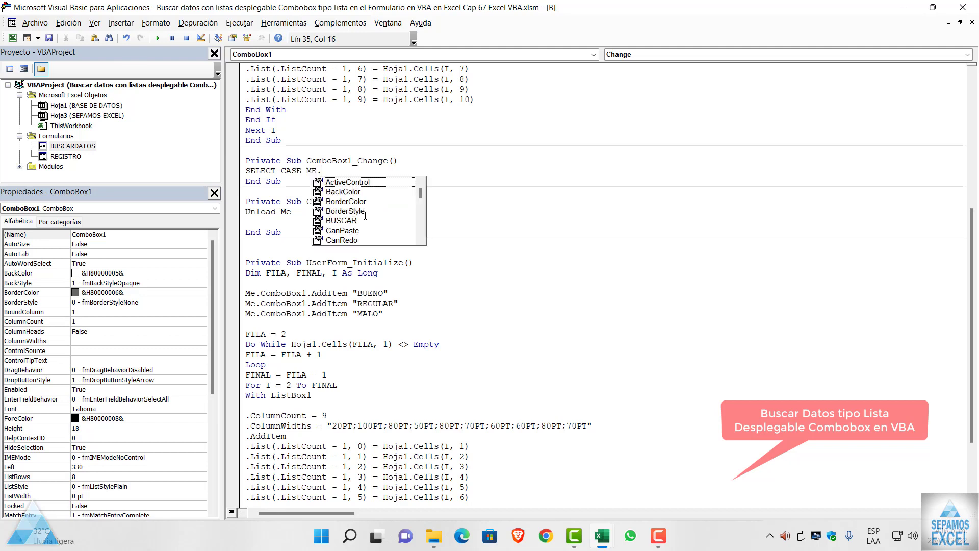
{"action": "type", "text": "CO"}
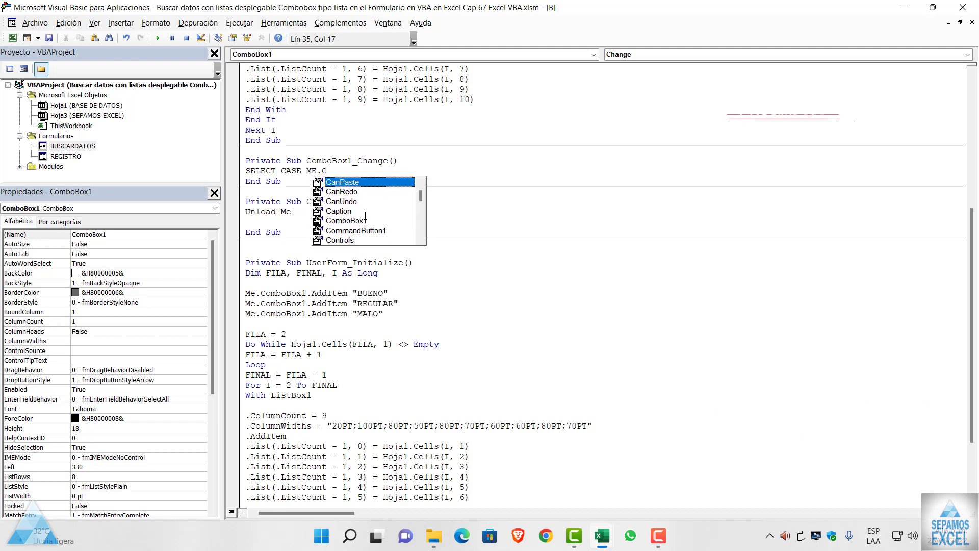
{"action": "key", "text": "Tab"}
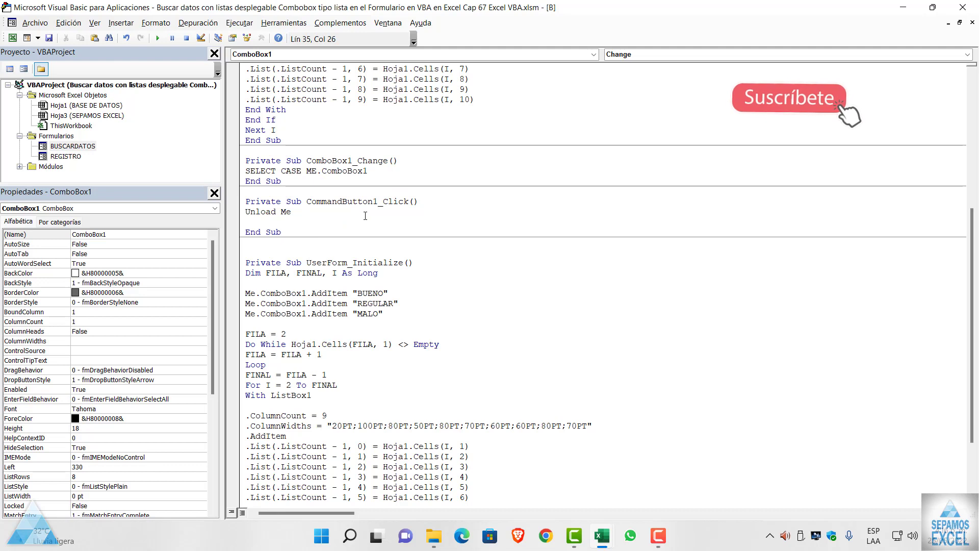
Step: Add Select Case cases for "BUENO", "REGULAR" and "MALO" on the combobox value in ComboBox1_Change
{"action": "type", "text": ".val "}
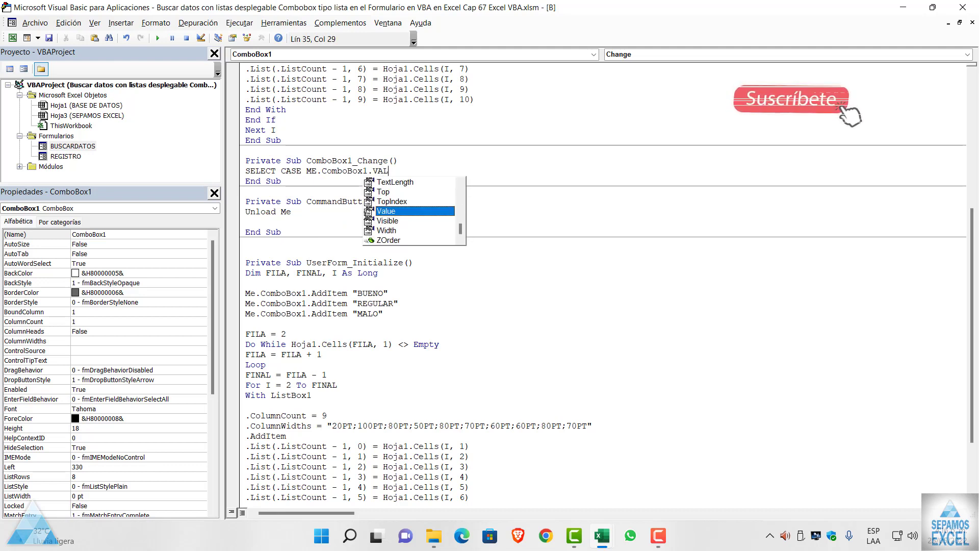
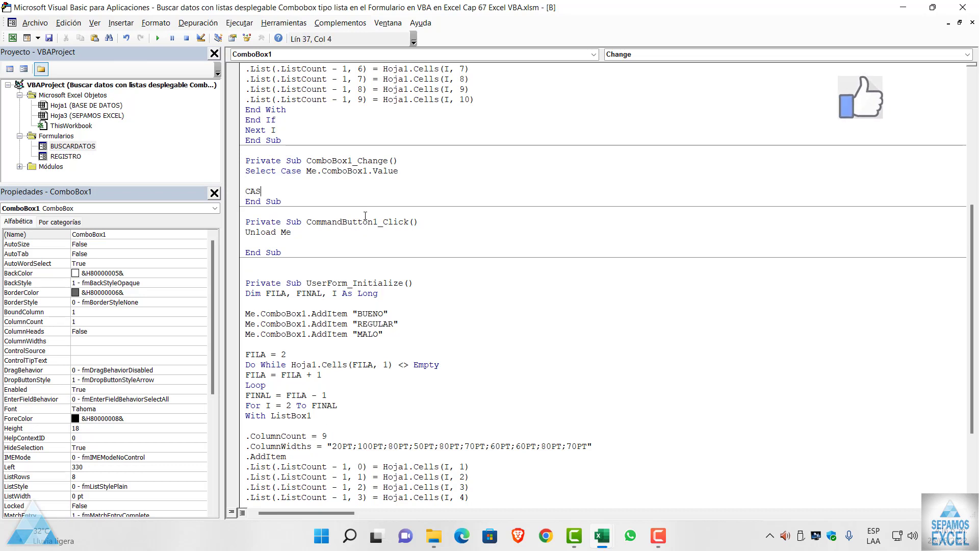
Step: Type Select Case Me.ComboBox1.Value and begin a Case Is = "BUENO" branch
Step: Add Select Case cases for "BUENO", "REGULAR" and "MALO" on the combobox value in ComboBox1_Change
{"action": "type", "text": "E IS"}
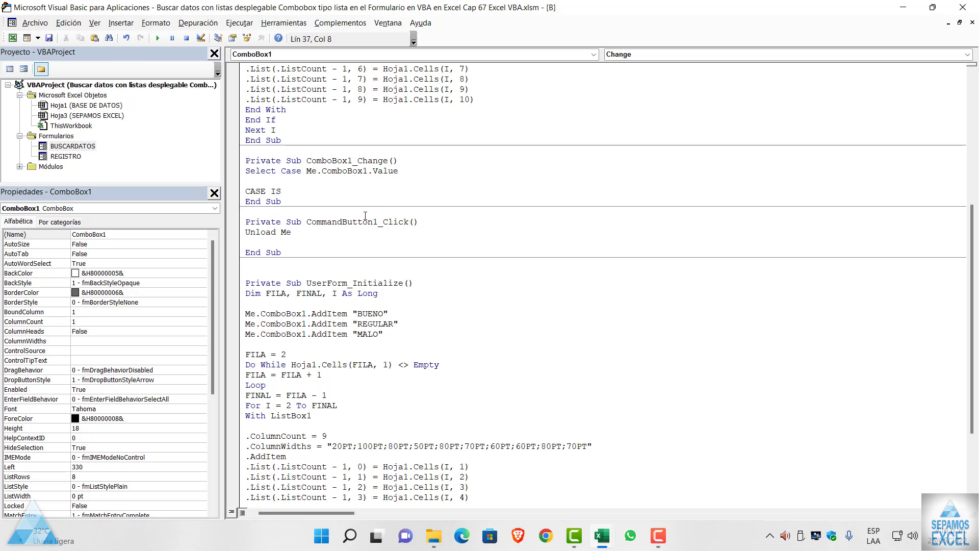
{"action": "type", "text": " = "}
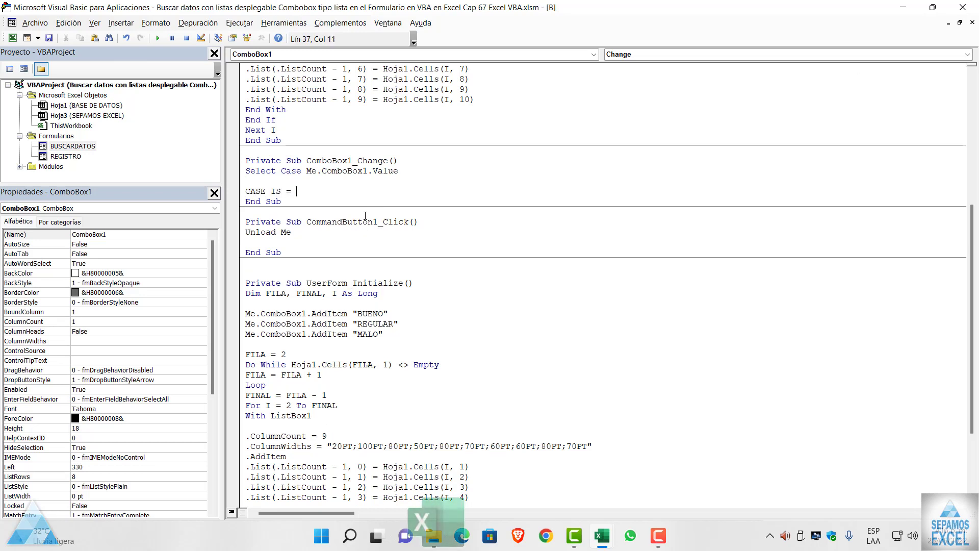
{"action": "type", "text": "\"BUENO"}
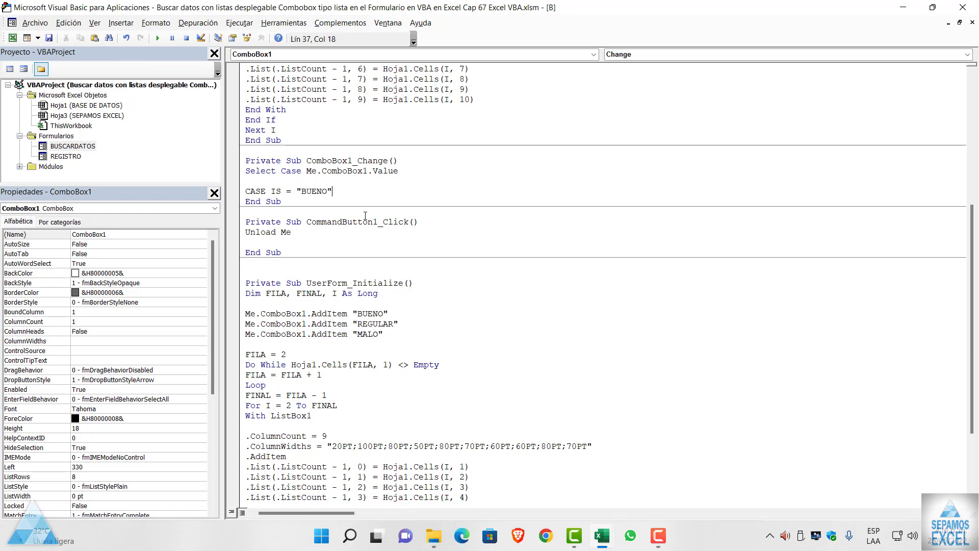
{"action": "key", "text": "Return"}
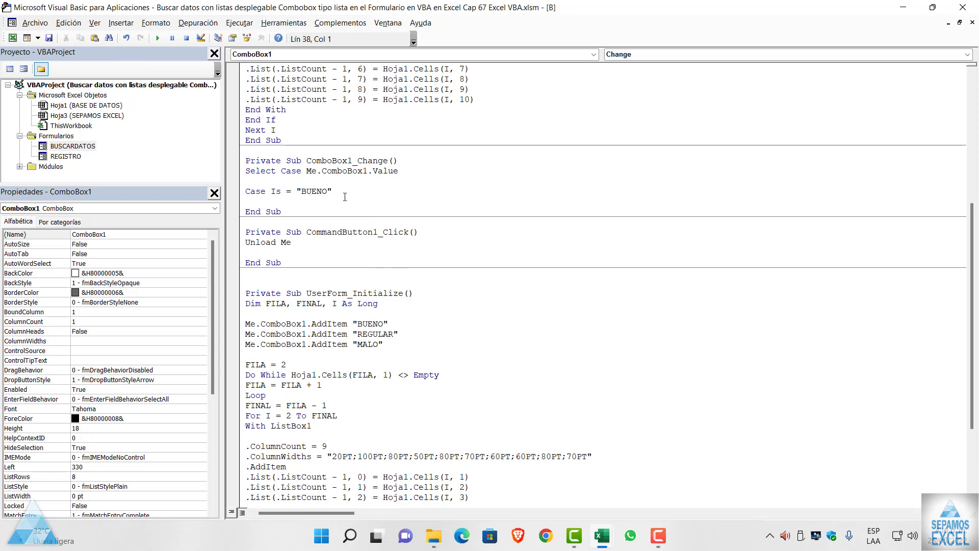
{"action": "type", "text": "CA"}
{"action": "type", "text": "S ="}
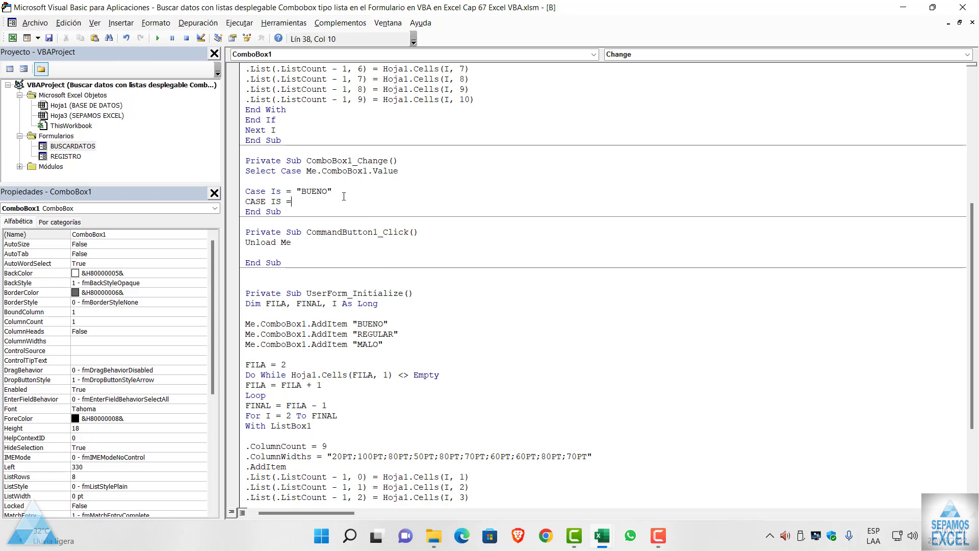
{"action": "type", "text": "REGULAR"}
{"action": "type", "text": "\""}
{"action": "key", "text": "Return"}
{"action": "type", "text": "C"}
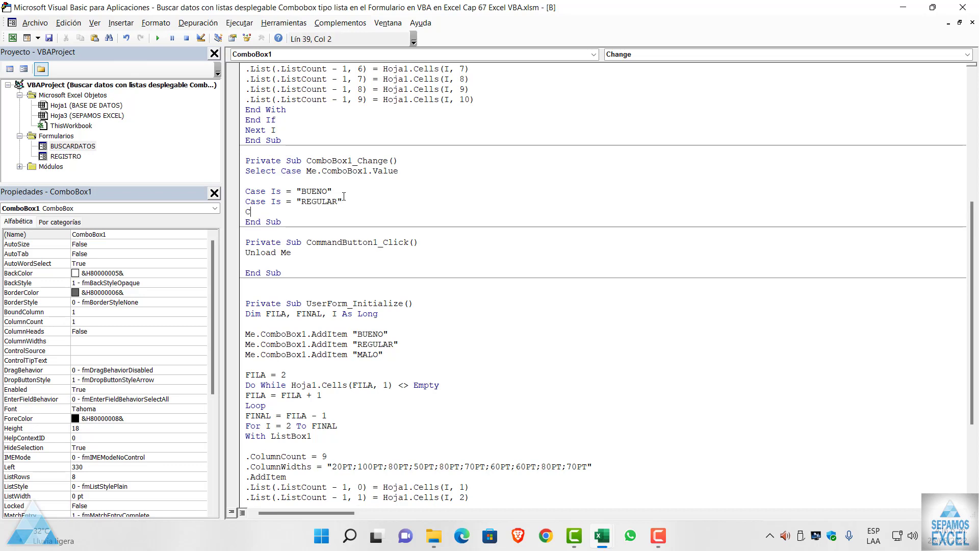
{"action": "type", "text": "ASE IR "}
{"action": "type", "text": "= \""}
{"action": "type", "text": "MALO"}
{"action": "key", "text": "Return"}
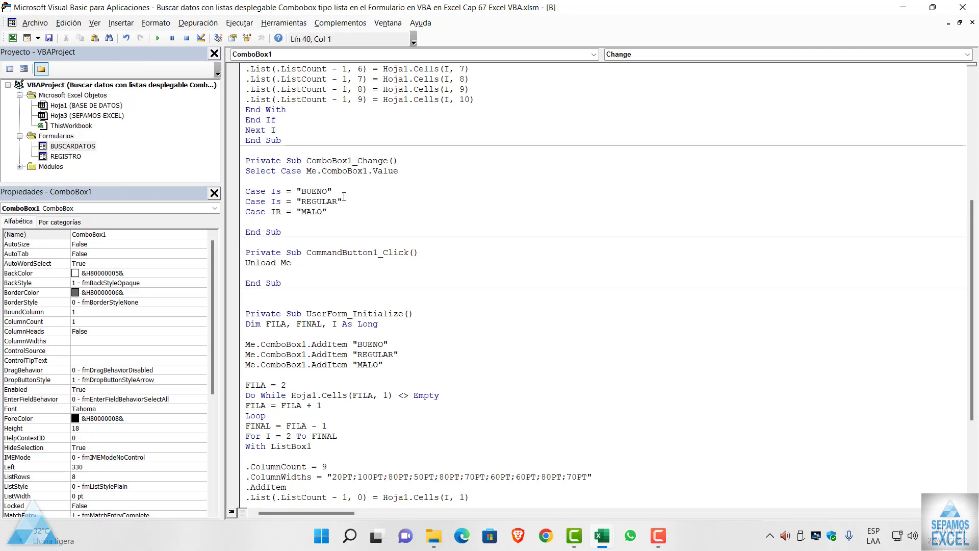
Step: Close the block with End Select, fixing the misspelled SELECT after the compile error, and run the form
{"action": "type", "text": "END SESE"}
{"action": "type", "text": "LCT"}
{"action": "left_click", "coordinate": [428, 212]}
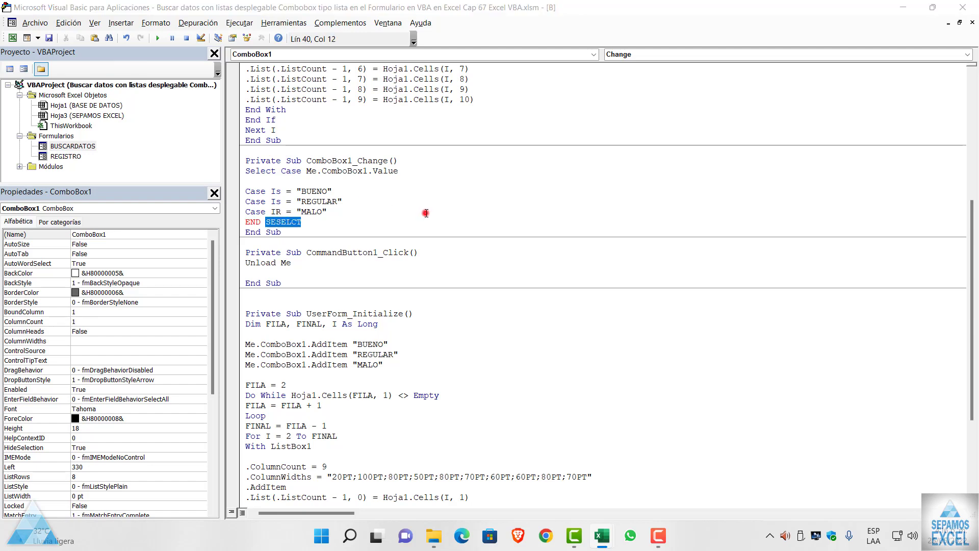
{"action": "left_click", "coordinate": [526, 324]}
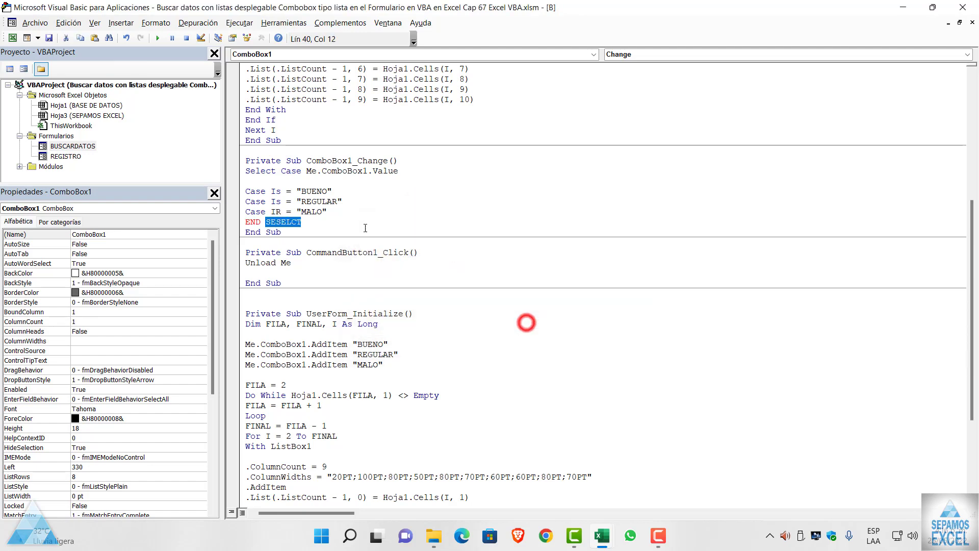
{"action": "left_click", "coordinate": [328, 222]}
{"action": "key", "text": "BackSpace"}
{"action": "key", "text": "BackSpace"}
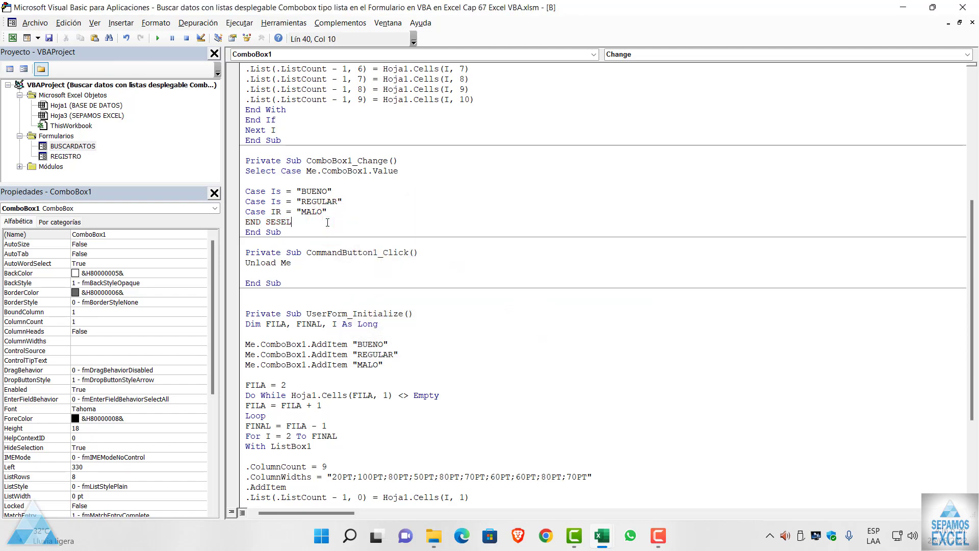
{"action": "key", "text": "BackSpace"}
{"action": "key", "text": "BackSpace"}
{"action": "key", "text": "BackSpace"}
{"action": "type", "text": "LEC"}
{"action": "double_click", "coordinate": [394, 214]}
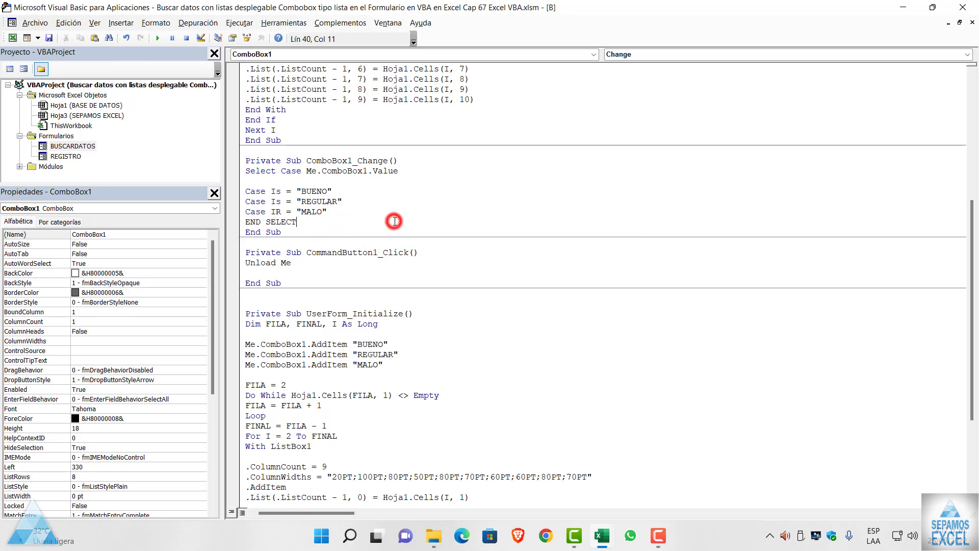
{"action": "left_click", "coordinate": [342, 211]}
{"action": "key", "text": "F5"}
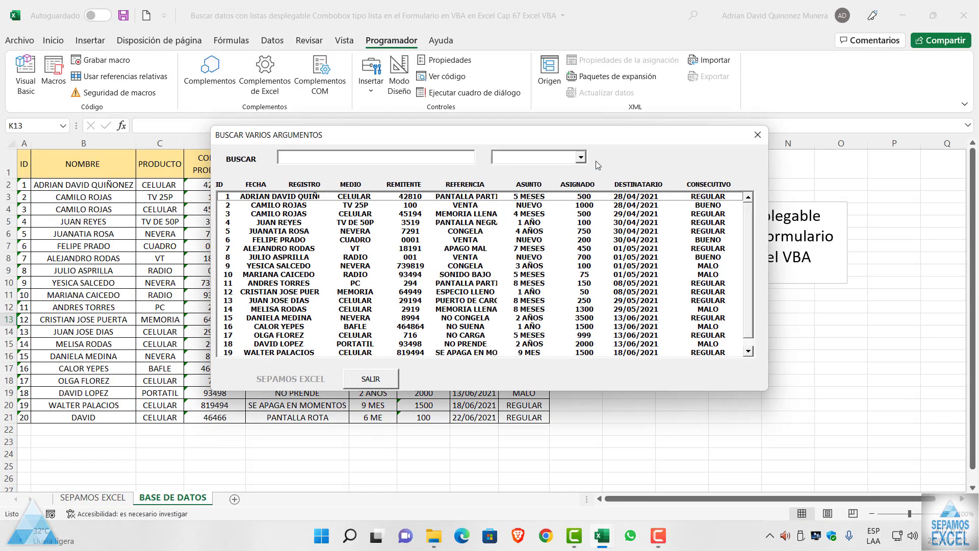
Step: After the compile error, correct IR to Is in the MALO case and resume the form
{"action": "left_click", "coordinate": [580, 159]}
{"action": "left_click", "coordinate": [561, 171]}
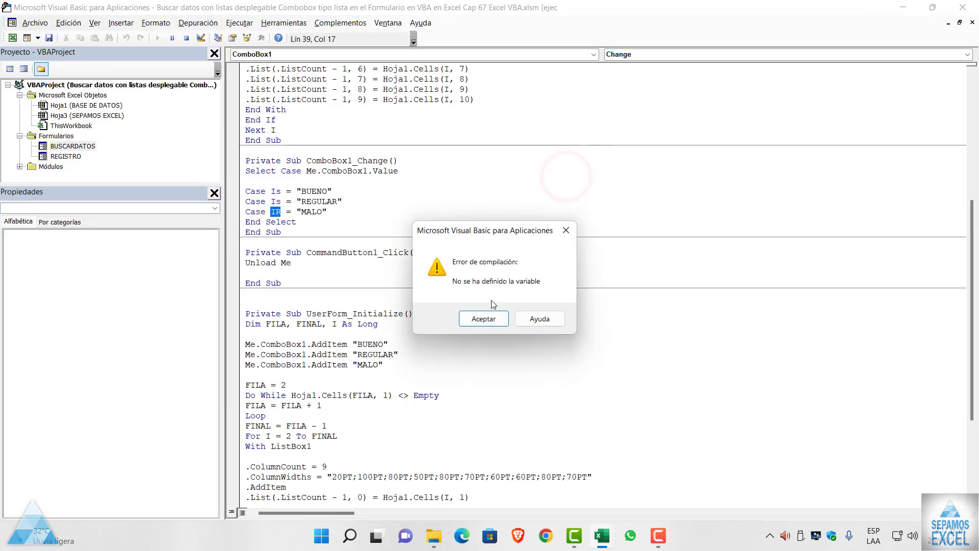
{"action": "left_click", "coordinate": [483, 320]}
{"action": "left_click", "coordinate": [279, 212]}
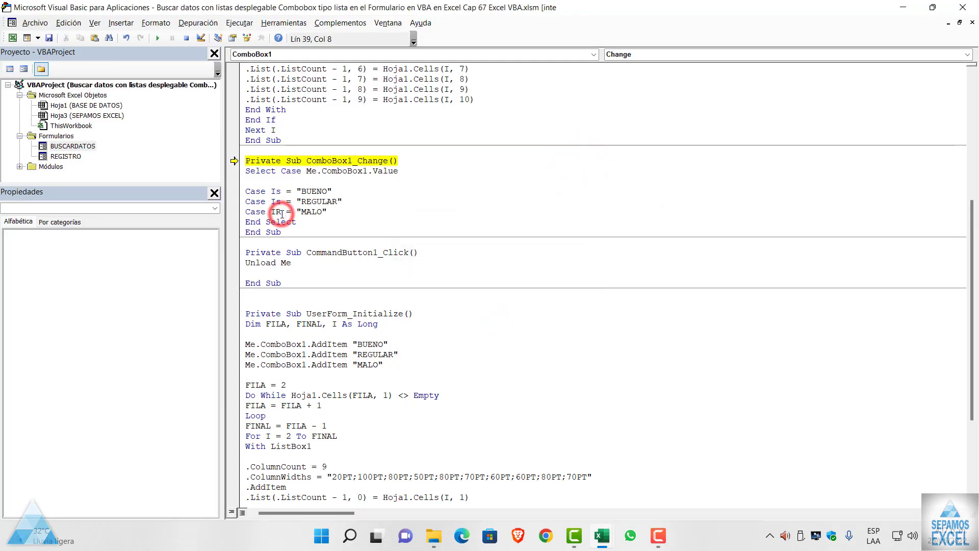
{"action": "key", "text": "BackSpace"}
{"action": "left_click", "coordinate": [398, 221]}
{"action": "key", "text": "F5"}
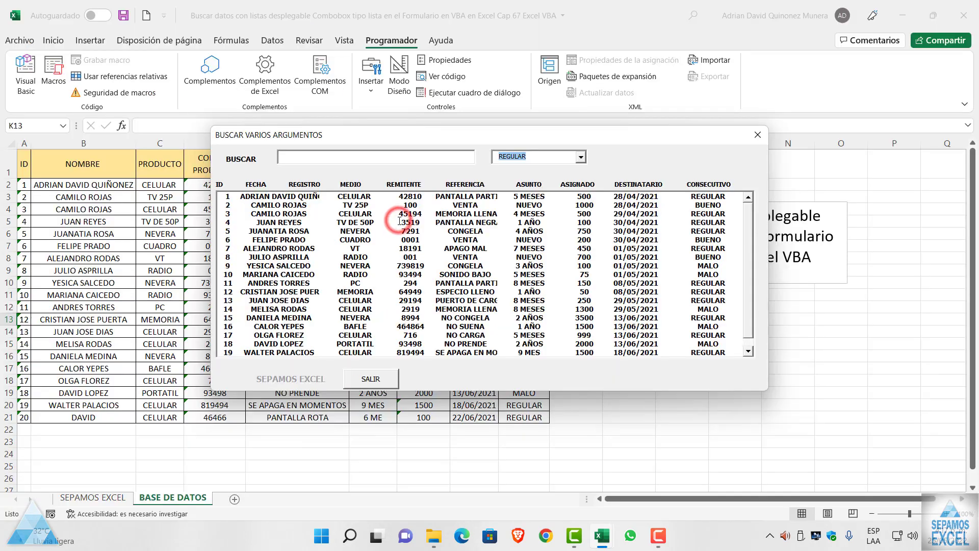
Step: Switch the combobox among BUENO, MALO and back to BUENO
{"action": "left_click", "coordinate": [580, 157]}
{"action": "left_click", "coordinate": [510, 170]}
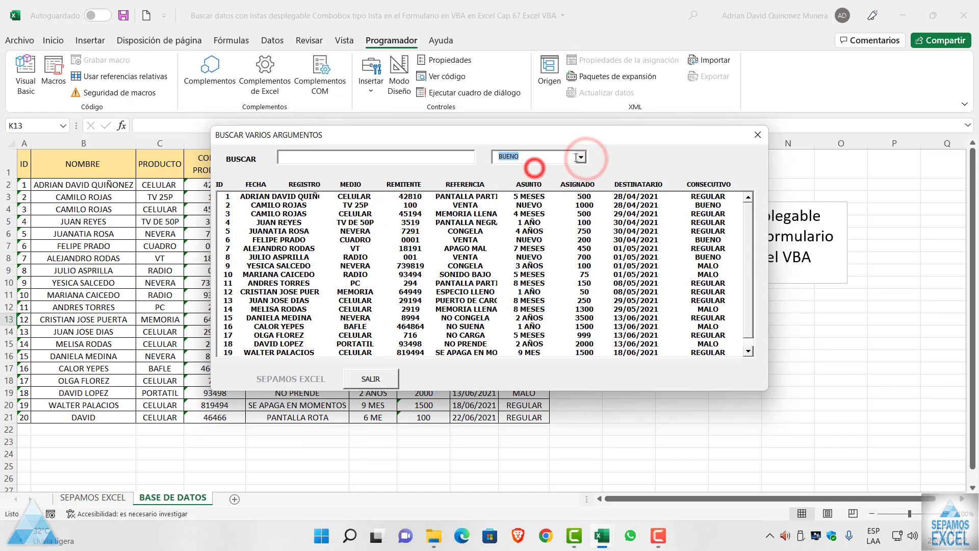
{"action": "left_click", "coordinate": [579, 157]}
{"action": "left_click", "coordinate": [507, 187]}
{"action": "left_click", "coordinate": [581, 157]}
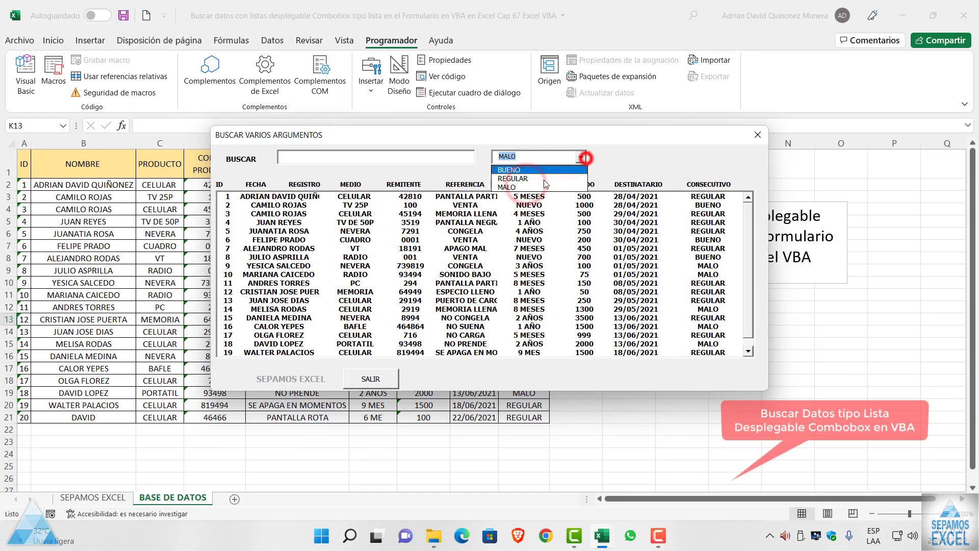
{"action": "left_click", "coordinate": [534, 170]}
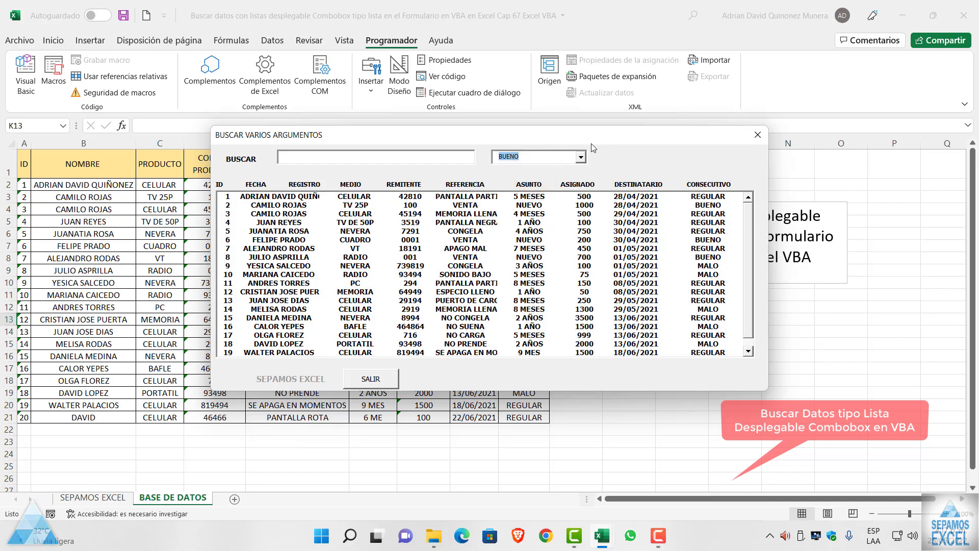
Step: Close the form and paste the BUSCAR_Change search code above Select Case in ComboBox1_Change
{"action": "left_click", "coordinate": [759, 137]}
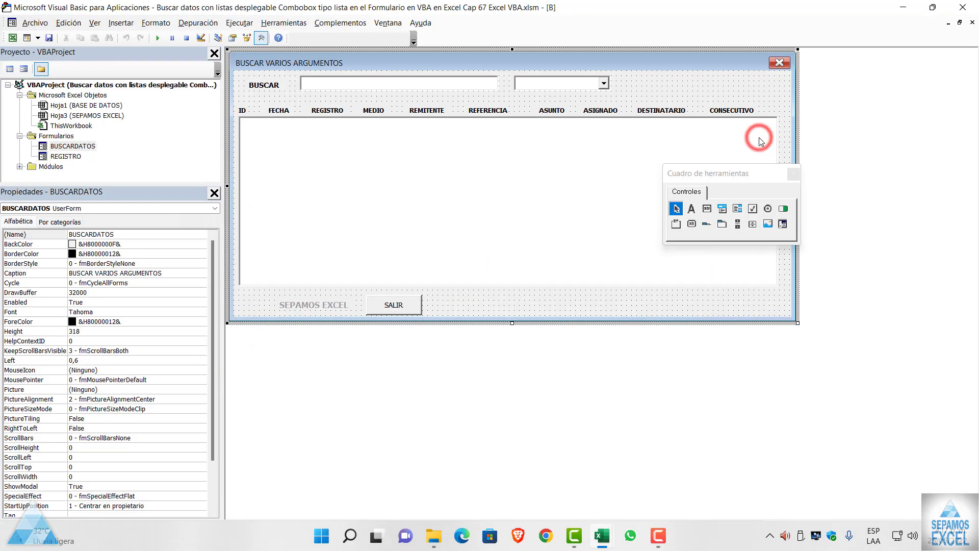
{"action": "double_click", "coordinate": [553, 89]}
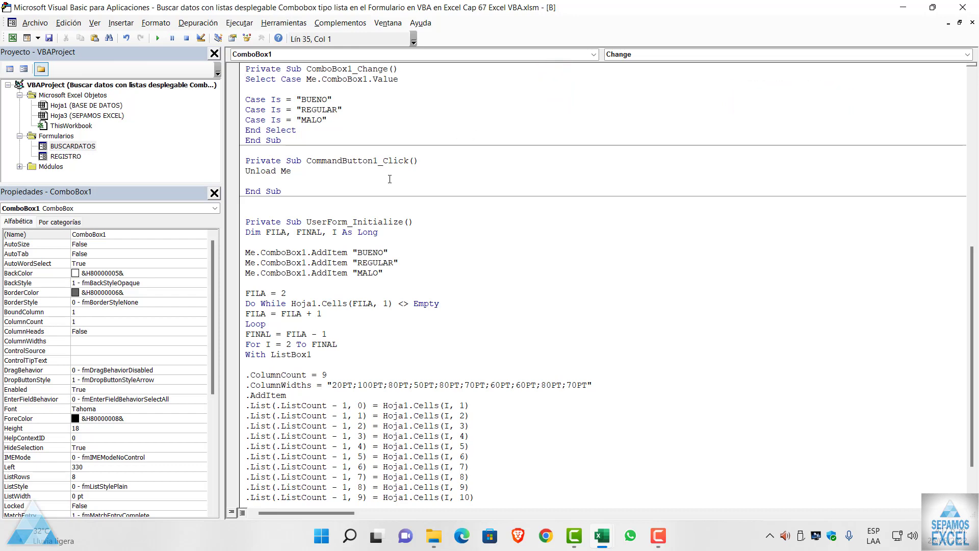
{"action": "scroll", "coordinate": [390, 179], "scroll_direction": "up", "scroll_amount": 3}
{"action": "scroll", "coordinate": [386, 186], "scroll_direction": "up", "scroll_amount": 8}
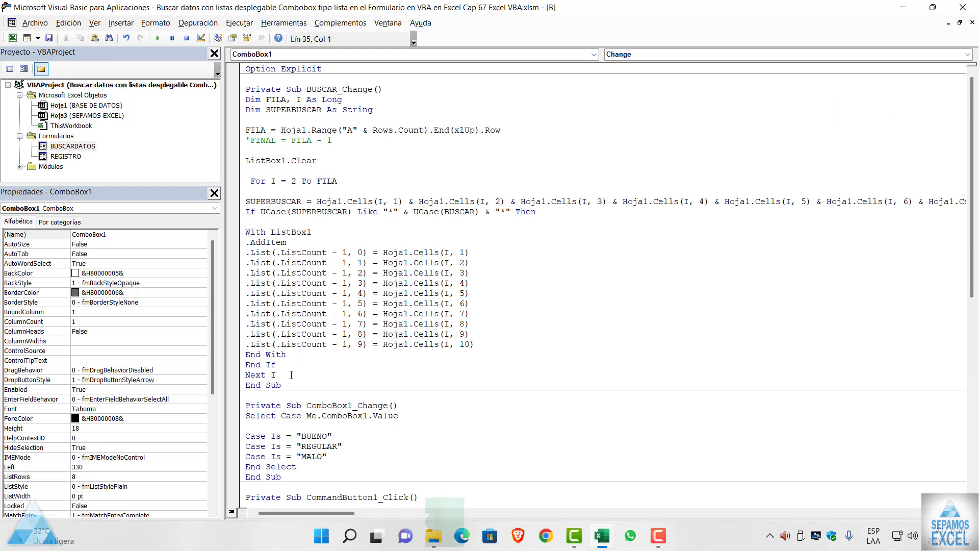
{"action": "mouse_move", "coordinate": [276, 375]}
{"action": "left_mouse_down"}
{"action": "mouse_move", "coordinate": [250, 262]}
{"action": "mouse_move", "coordinate": [252, 101]}
{"action": "left_mouse_up"}
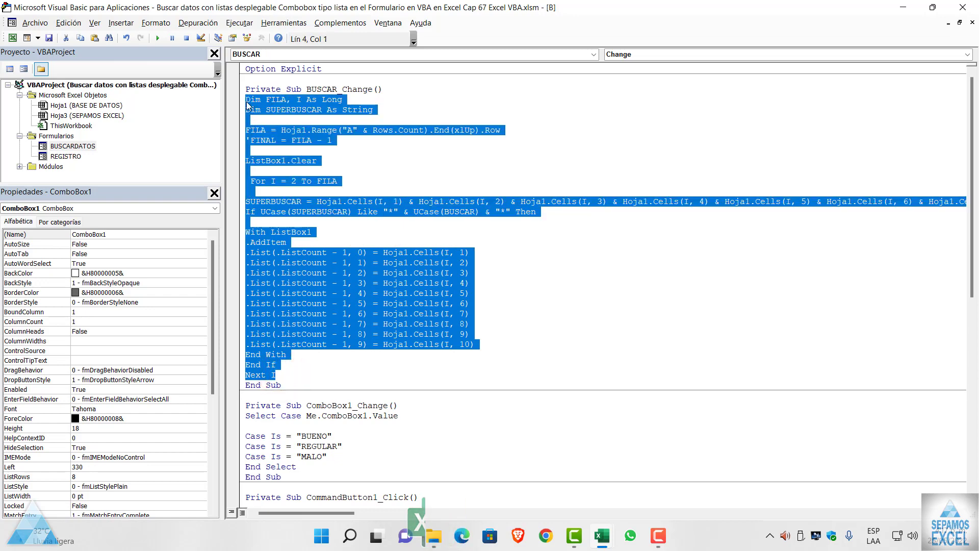
{"action": "scroll", "coordinate": [262, 213], "scroll_direction": "down", "scroll_amount": 4}
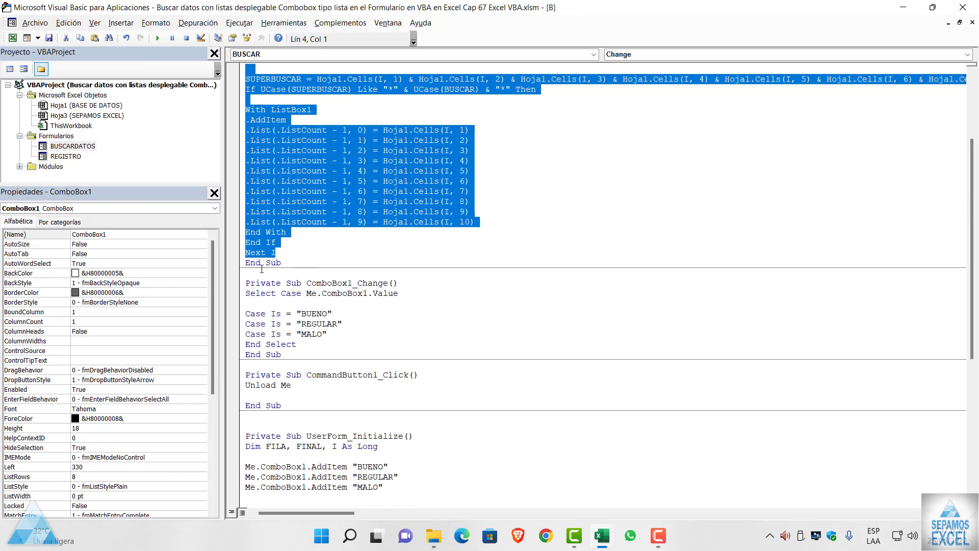
{"action": "left_click", "coordinate": [249, 299]}
{"action": "key", "text": "Return"}
{"action": "left_click", "coordinate": [254, 296]}
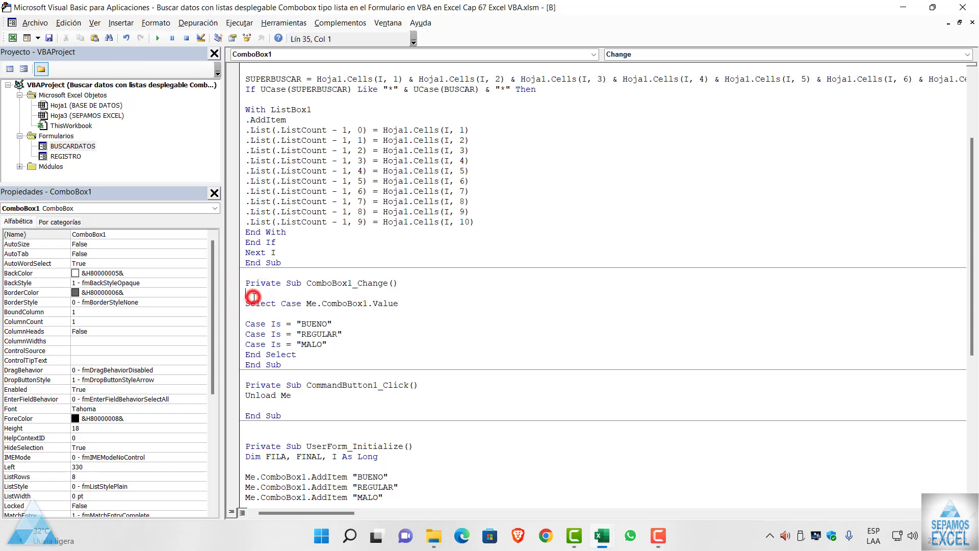
{"action": "key", "text": "ctrl+v"}
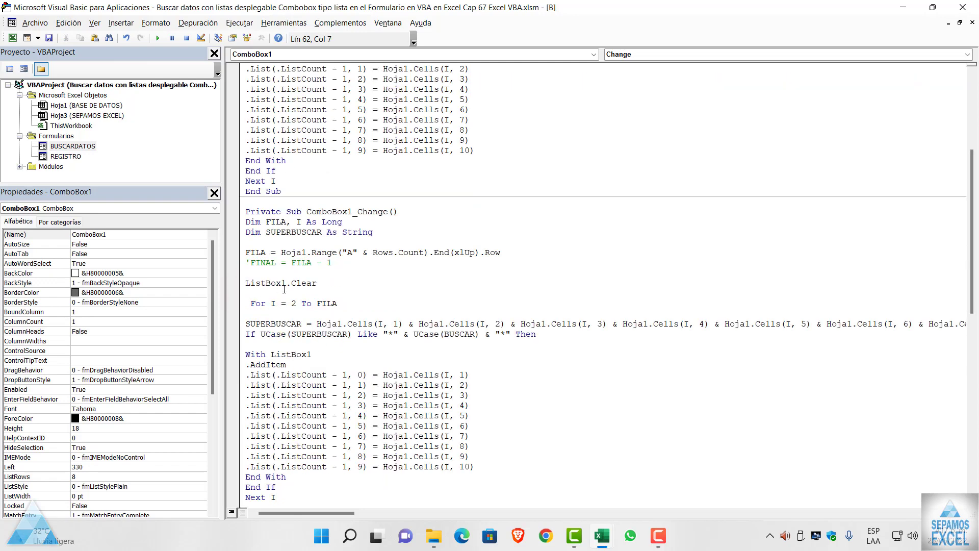
Step: Remove the Select Case block from the end of ComboBox1_Change
{"action": "scroll", "coordinate": [288, 285], "scroll_direction": "down", "scroll_amount": 4}
{"action": "scroll", "coordinate": [288, 284], "scroll_direction": "down", "scroll_amount": 3}
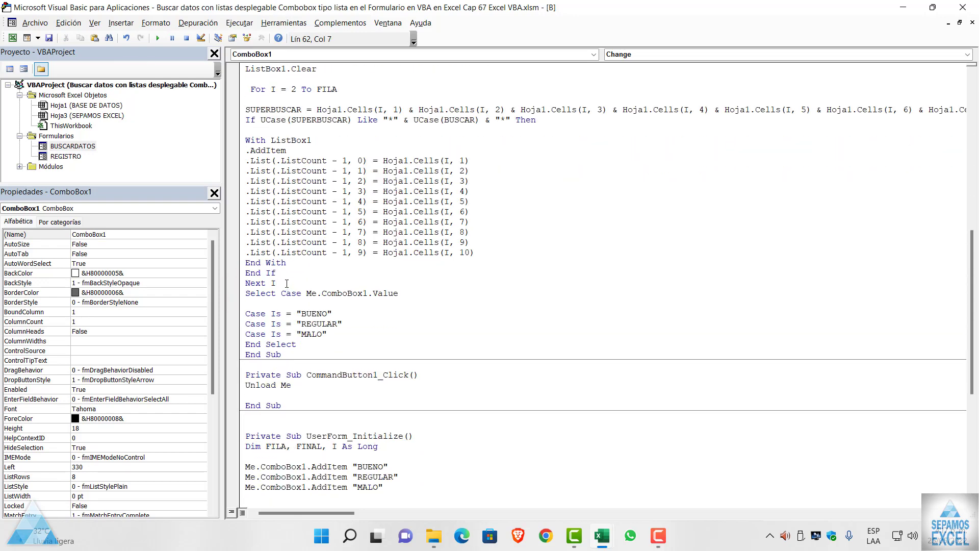
{"action": "key", "text": "Return"}
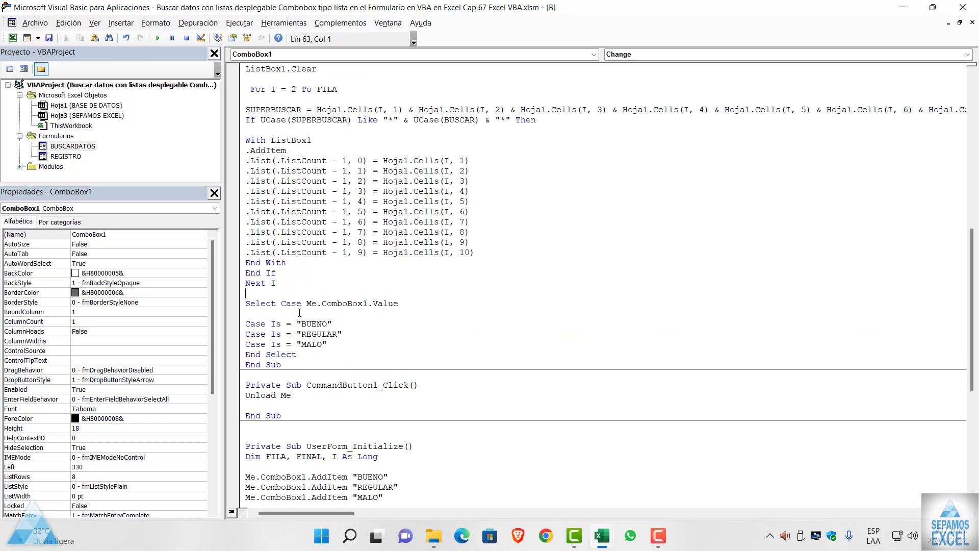
{"action": "left_click_drag", "start_coordinate": [303, 353], "coordinate": [246, 305]}
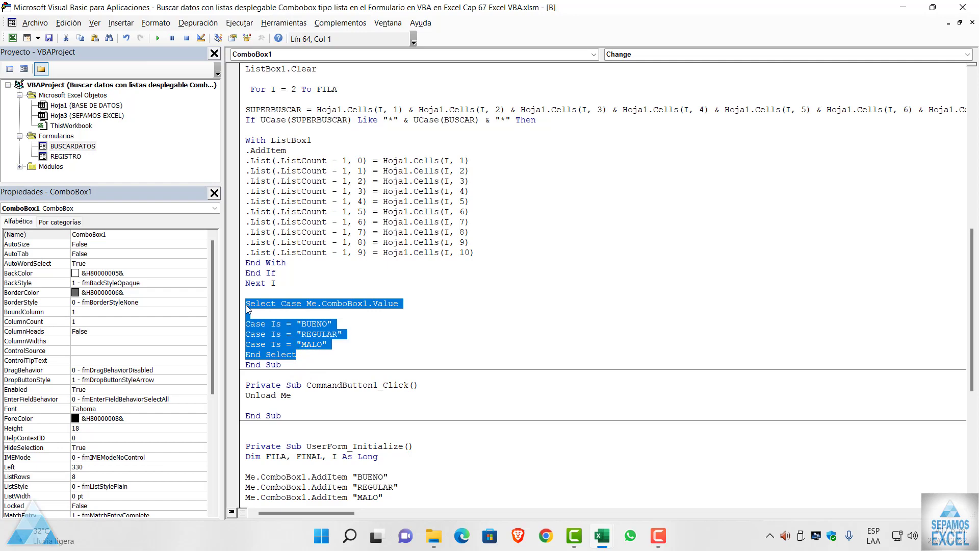
{"action": "key", "text": "Delete"}
{"action": "key", "text": "BackSpace"}
Step: Paste the Select Case block above the FILA assignment and run the BUSCAR VARIOS ARGUMENTOS form
{"action": "scroll", "coordinate": [260, 281], "scroll_direction": "up", "scroll_amount": 3}
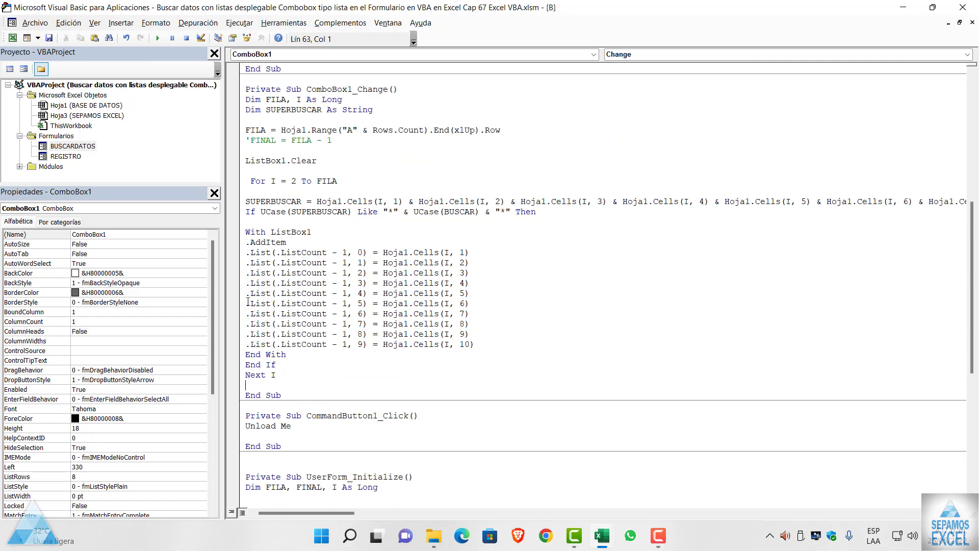
{"action": "scroll", "coordinate": [268, 255], "scroll_direction": "up", "scroll_amount": 1}
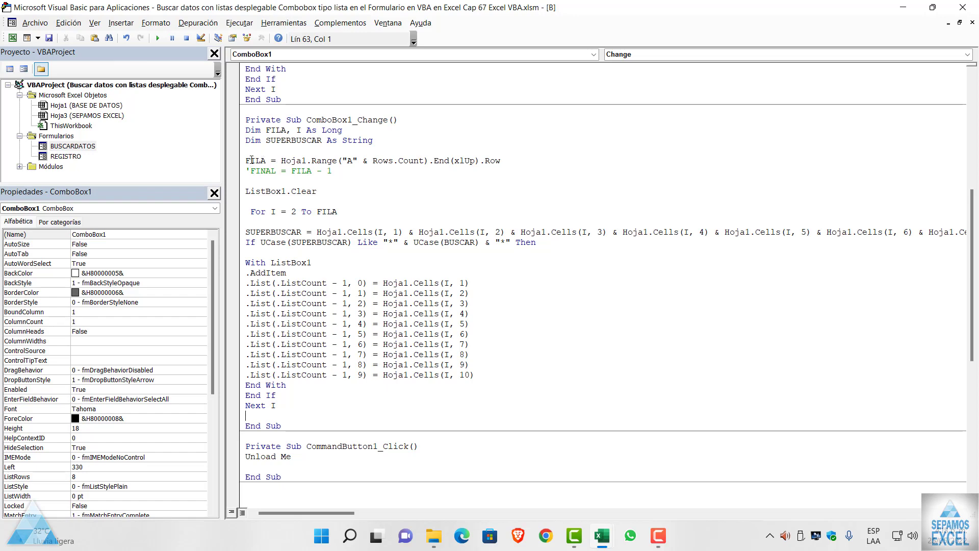
{"action": "left_click", "coordinate": [250, 151]}
{"action": "key", "text": "Return"}
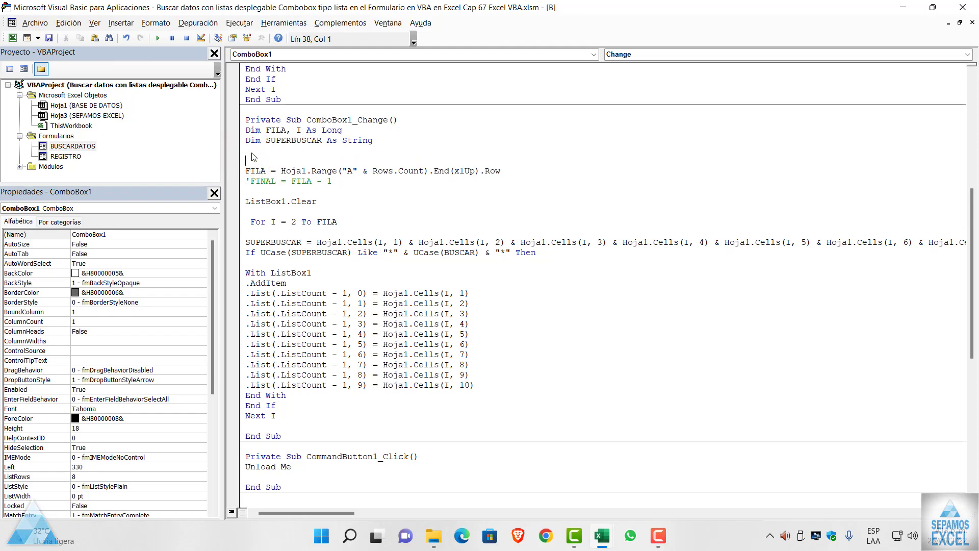
{"action": "type", "text": "Select Case Me.ComboBox1.Value  Case Is = \"BUENO\" Case Is = \"REGULAR\" Case Is = \"MALO\" End Select"}
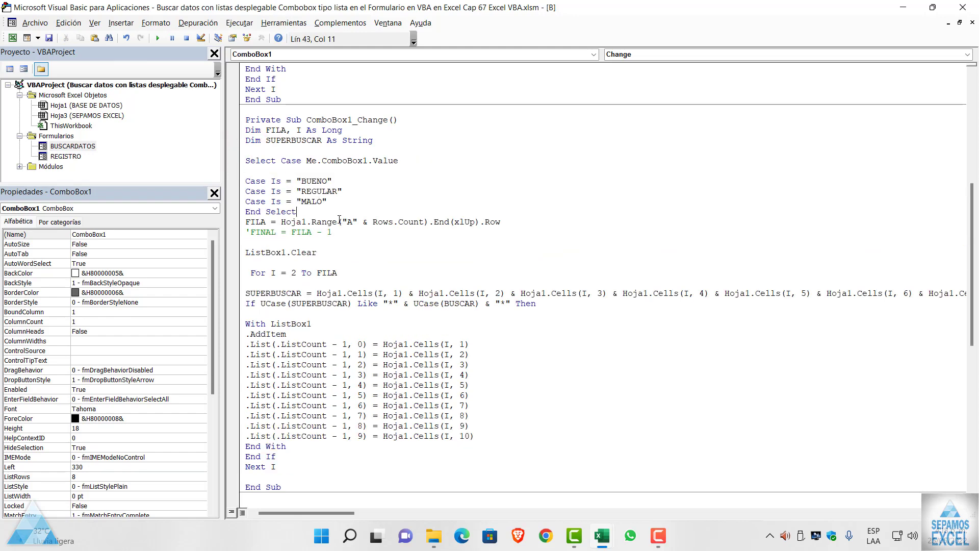
{"action": "key", "text": "Return"}
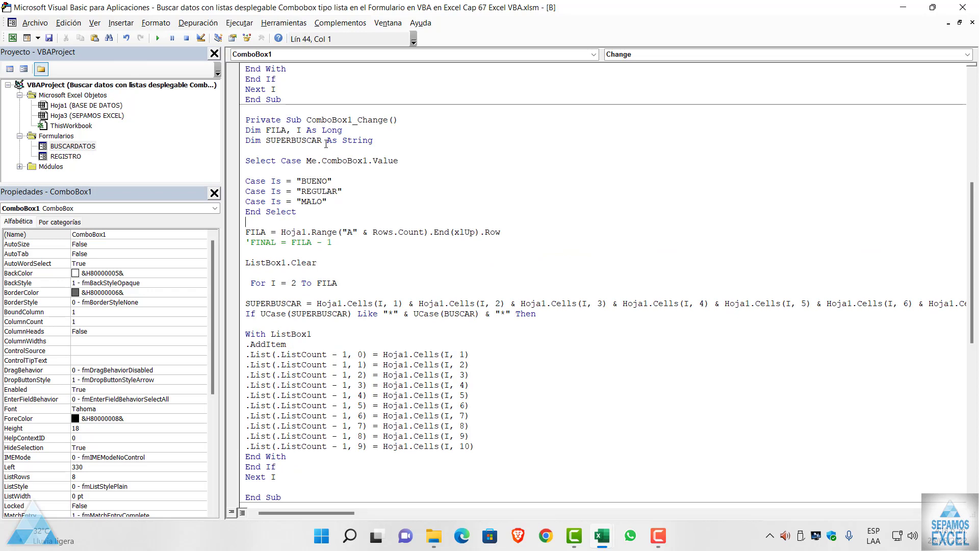
{"action": "scroll", "coordinate": [326, 144], "scroll_direction": "up", "scroll_amount": 7}
{"action": "scroll", "coordinate": [327, 147], "scroll_direction": "up", "scroll_amount": 2}
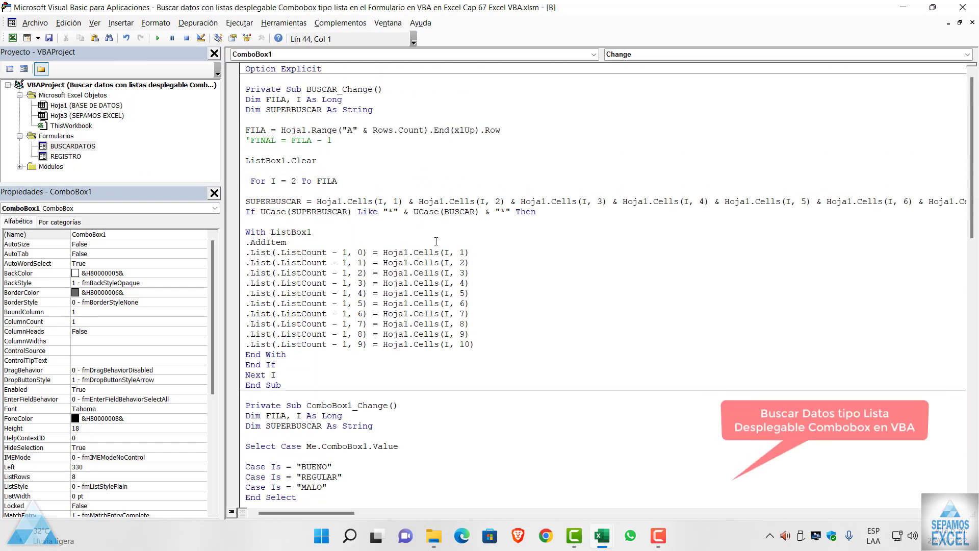
{"action": "key", "text": "F5"}
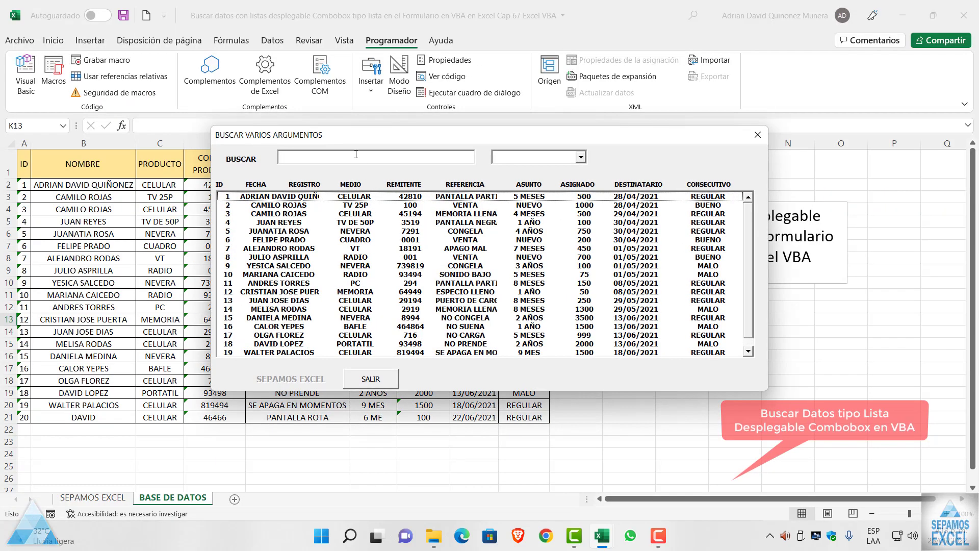
Step: Test the BUSCAR field with PA, TV, 41 and 000, clearing each entry
{"action": "left_click", "coordinate": [355, 155]}
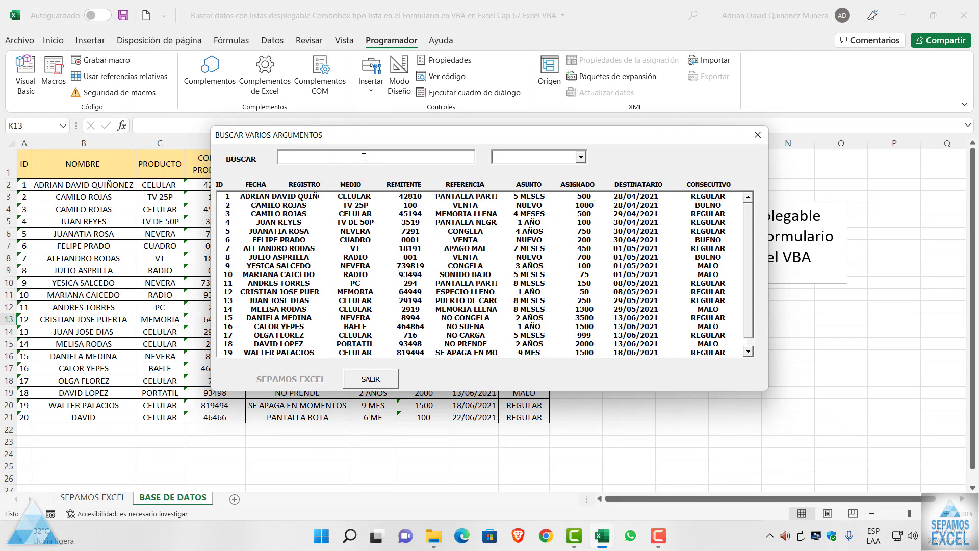
{"action": "type", "text": "PA"}
{"action": "key", "text": "BackSpace"}
{"action": "key", "text": "BackSpace"}
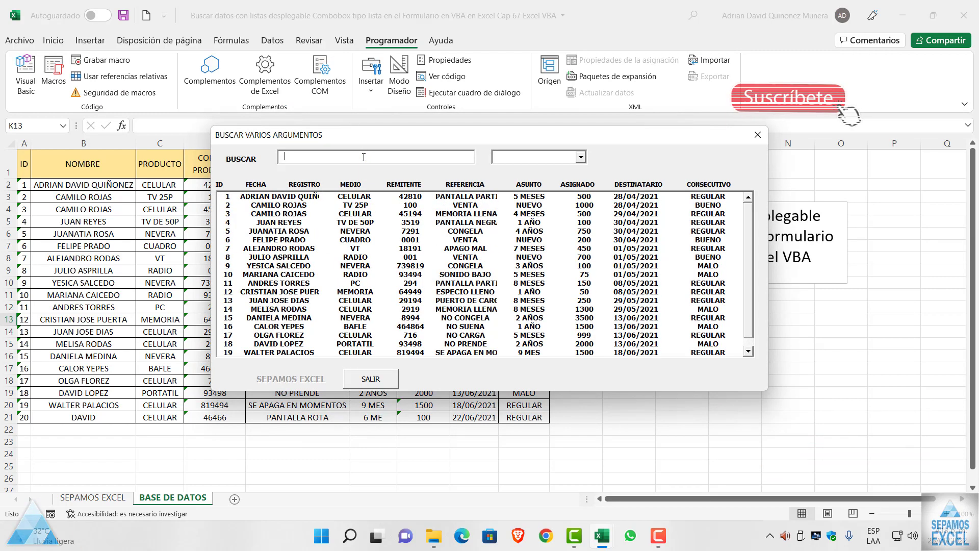
{"action": "type", "text": "TV"}
{"action": "key", "text": "BackSpace"}
{"action": "key", "text": "BackSpace"}
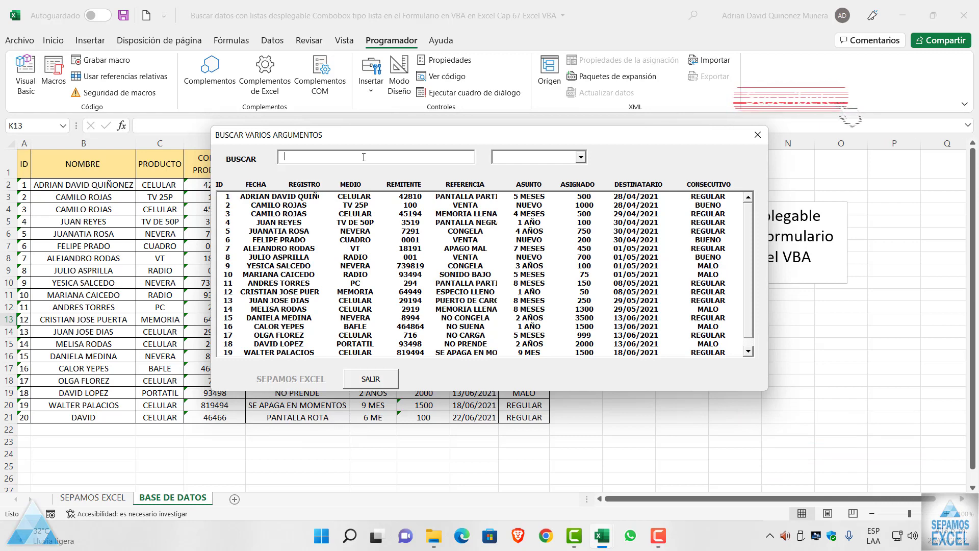
{"action": "type", "text": "41"}
{"action": "key", "text": "BackSpace"}
{"action": "key", "text": "BackSpace"}
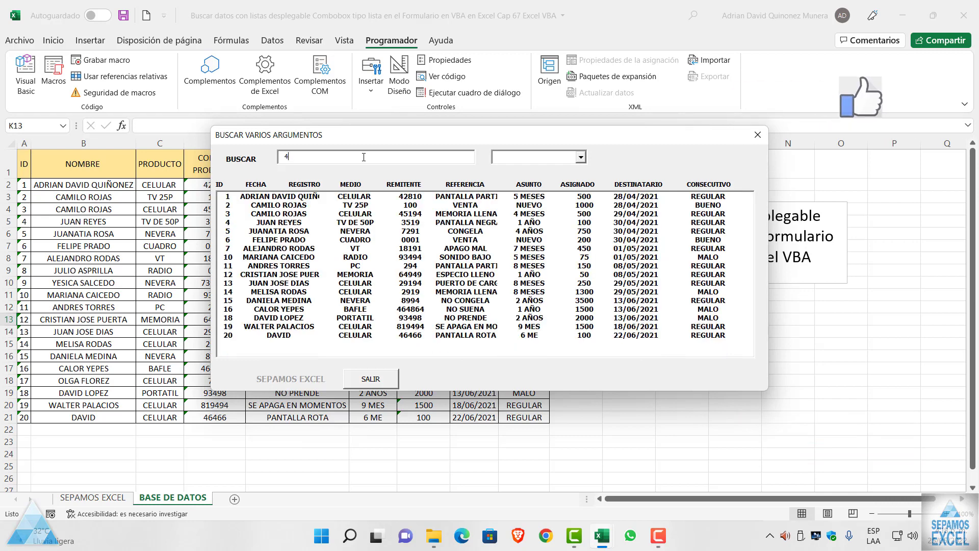
{"action": "type", "text": "00"}
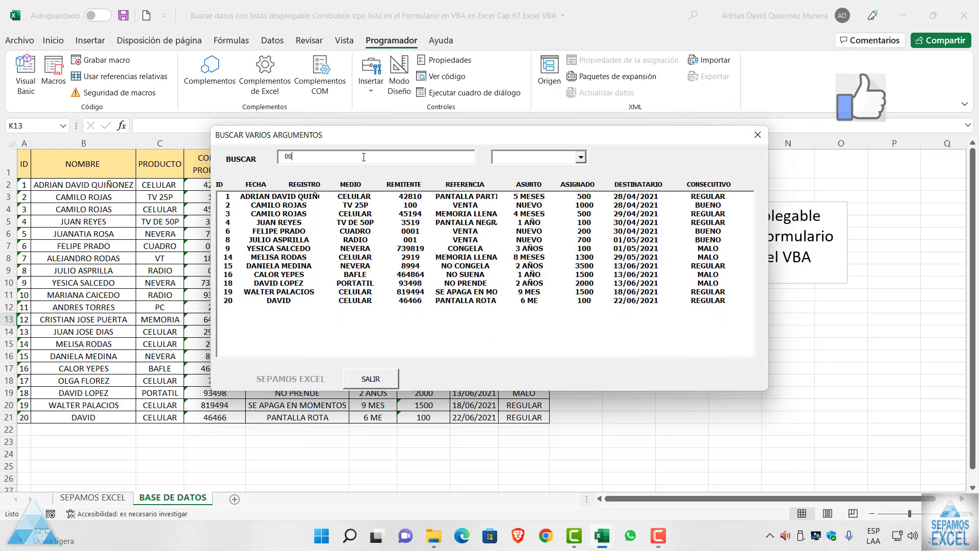
{"action": "type", "text": "0"}
{"action": "key", "text": "BackSpace"}
{"action": "key", "text": "BackSpace"}
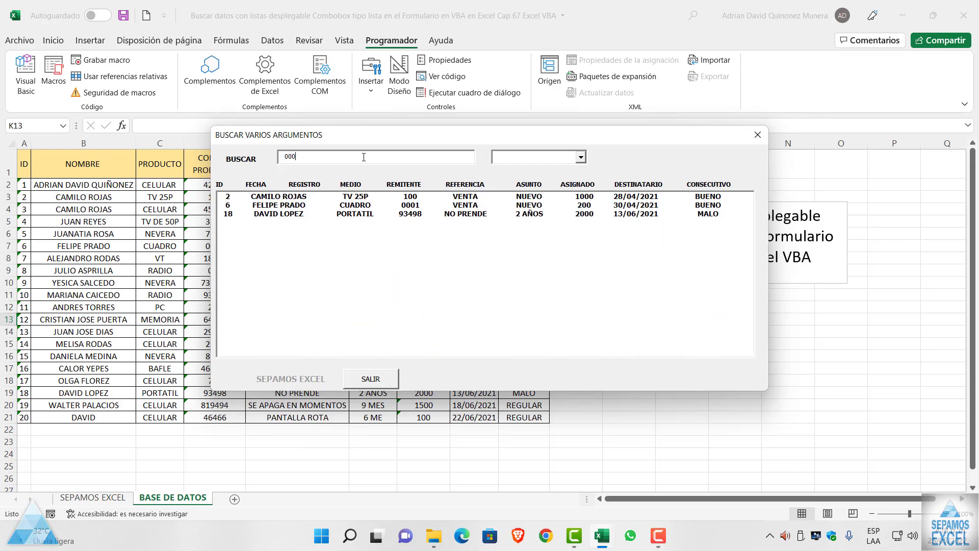
{"action": "key", "text": "BackSpace"}
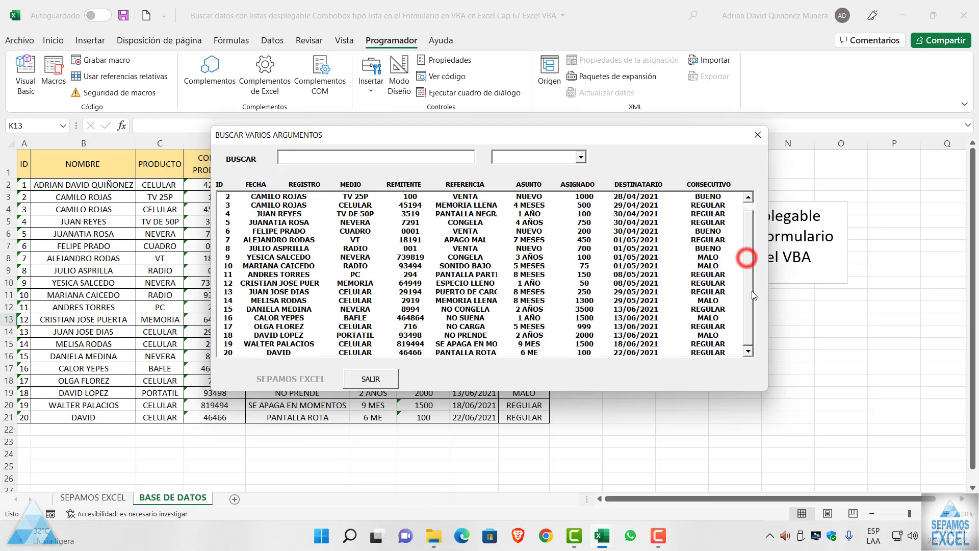
Step: Move the form up-left, try BUENO, REGULAR and MALO in the combobox, then close it
{"action": "left_click_drag", "start_coordinate": [746, 258], "coordinate": [754, 222]}
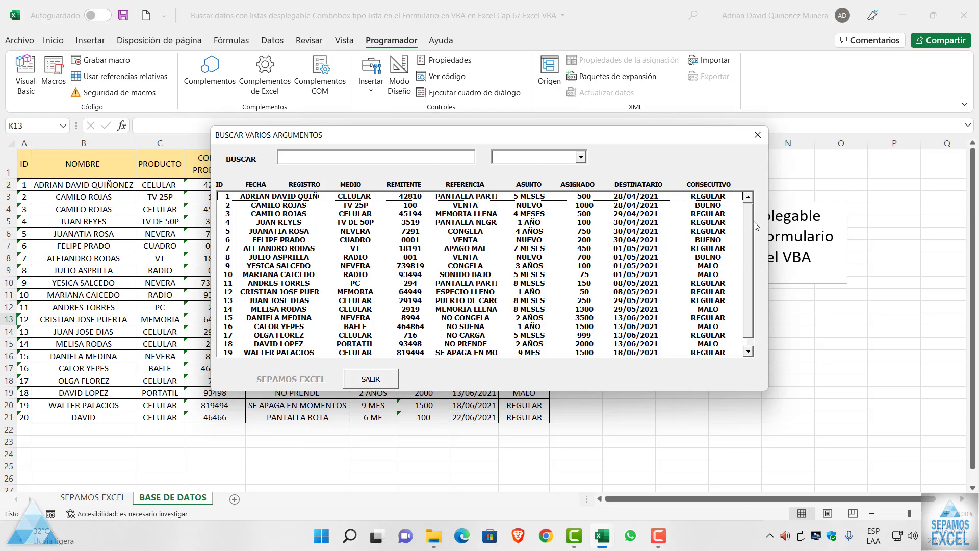
{"action": "left_click_drag", "start_coordinate": [607, 134], "coordinate": [586, 86]}
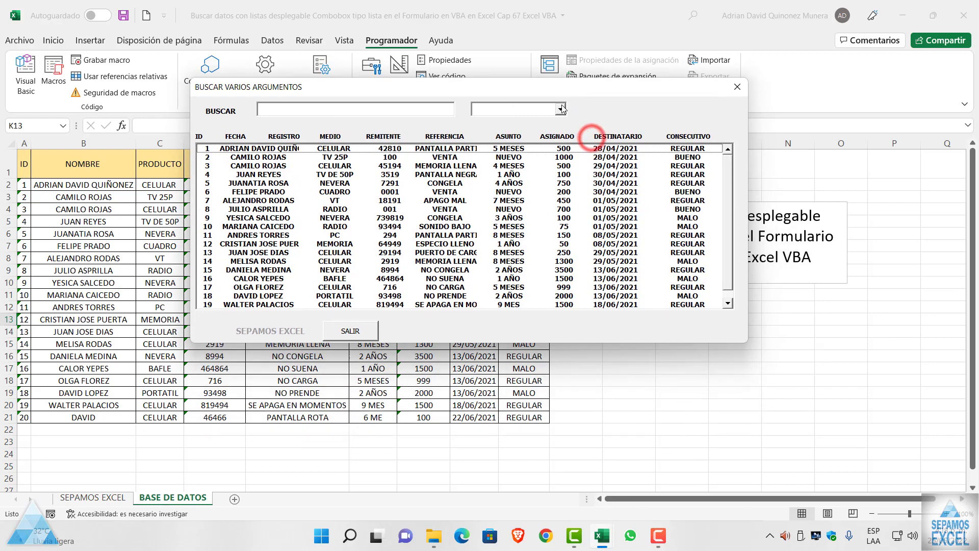
{"action": "left_click", "coordinate": [560, 109]}
{"action": "left_click", "coordinate": [541, 123]}
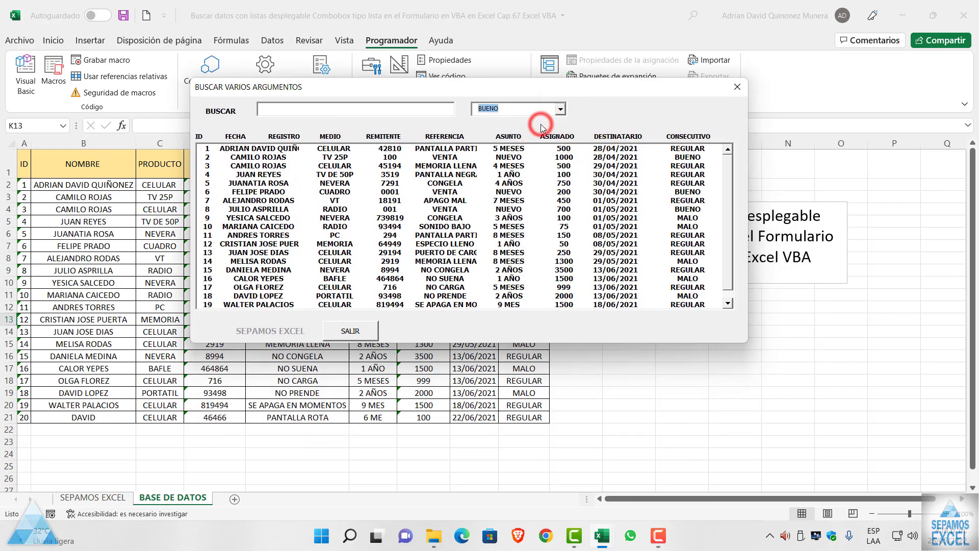
{"action": "left_click", "coordinate": [560, 109]}
{"action": "left_click", "coordinate": [520, 131]}
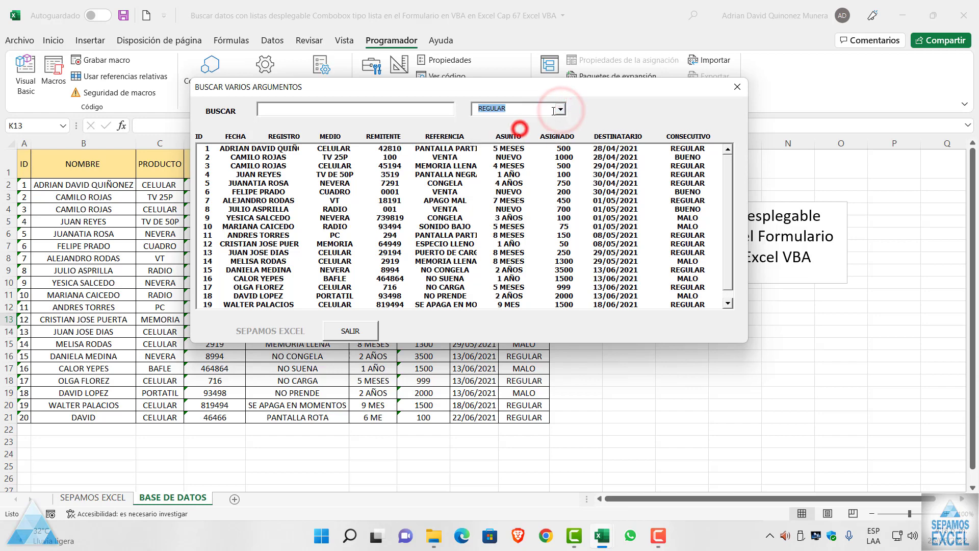
{"action": "left_click", "coordinate": [561, 108]}
{"action": "left_click", "coordinate": [520, 140]}
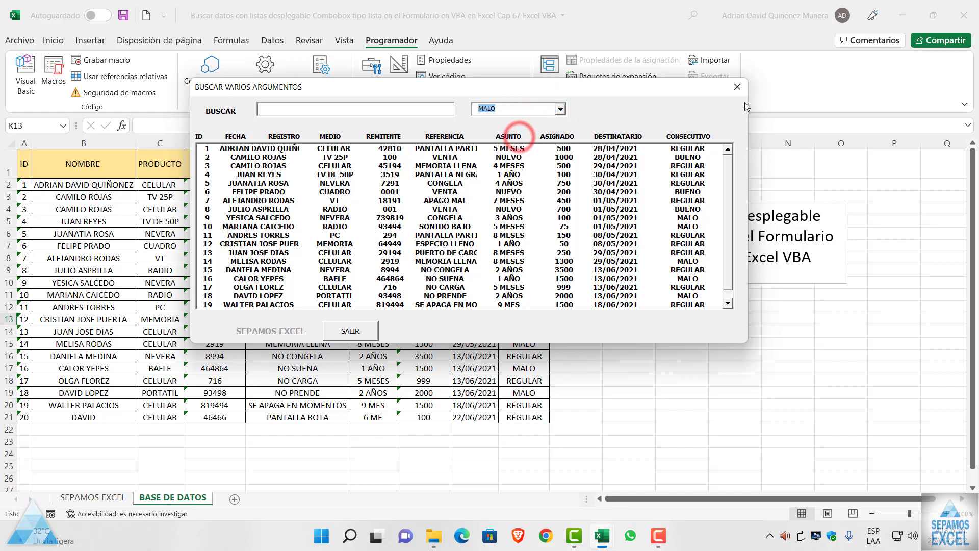
{"action": "left_click", "coordinate": [737, 86]}
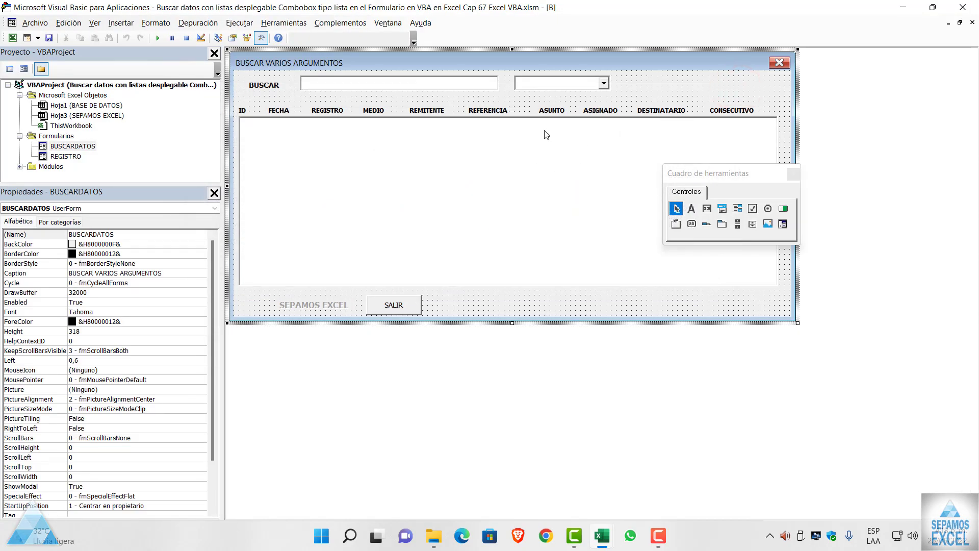
Step: In ComboBox1_Change, replace BUSCAR with ComboBox1 inside UCase() and run the form
{"action": "double_click", "coordinate": [557, 82]}
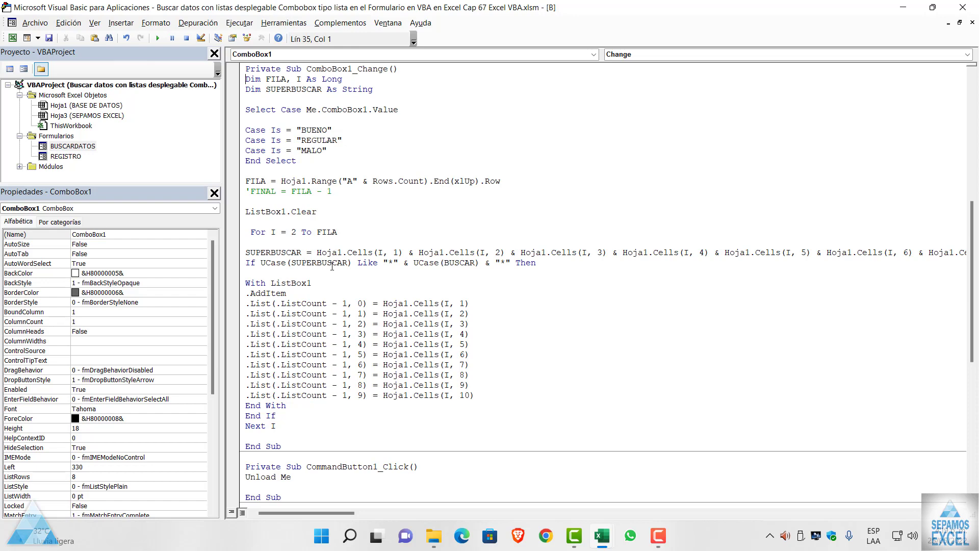
{"action": "left_click", "coordinate": [460, 263]}
{"action": "double_click", "coordinate": [460, 263]}
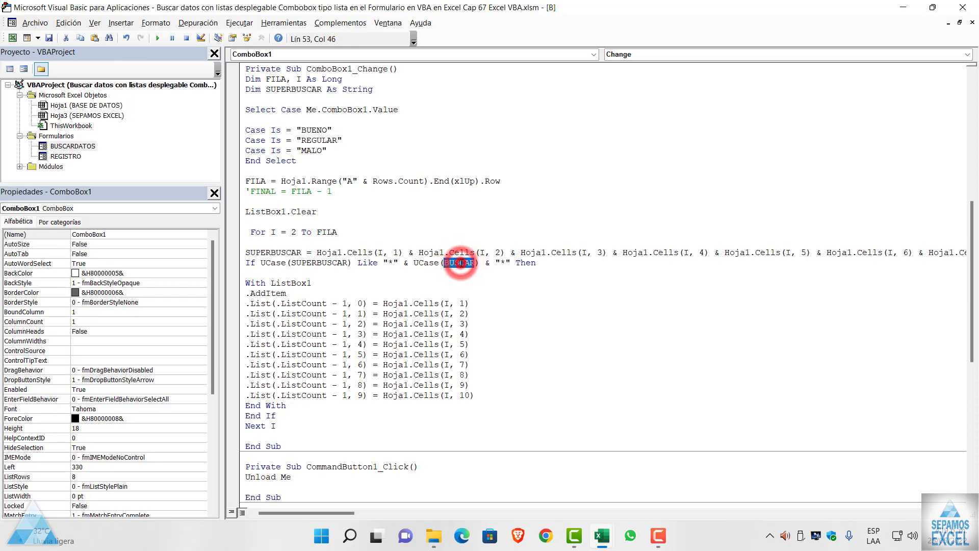
{"action": "type", "text": "CO"}
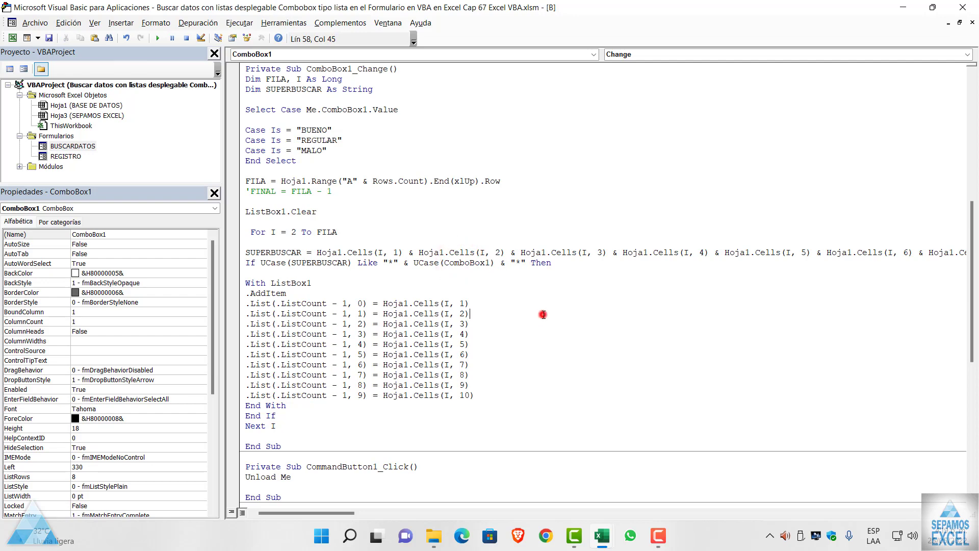
{"action": "key", "text": "F5"}
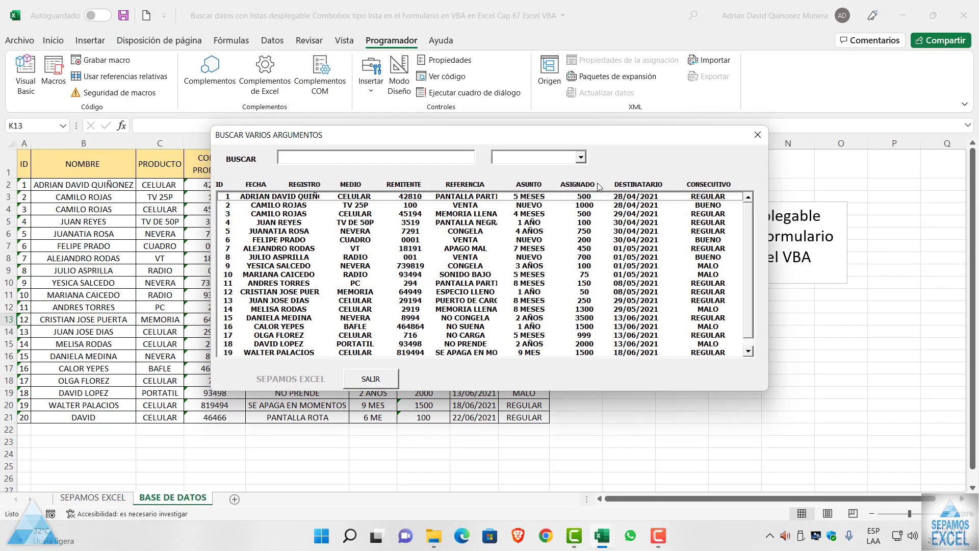
Step: Filter the records by BUENO, REGULAR, MALO and back to REGULAR, then close the form
{"action": "left_click", "coordinate": [582, 157]}
{"action": "left_click", "coordinate": [579, 167]}
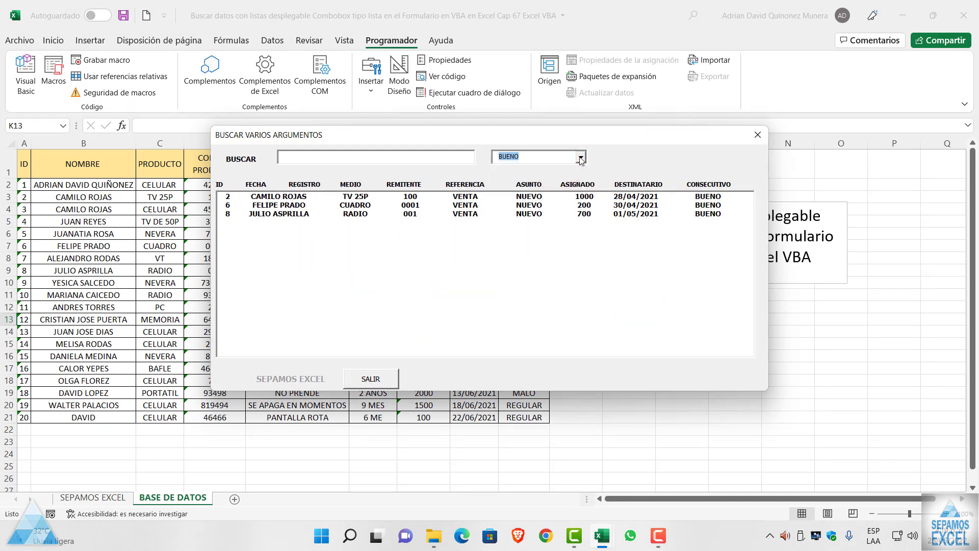
{"action": "left_click", "coordinate": [581, 158]}
{"action": "left_click", "coordinate": [561, 179]}
{"action": "left_click", "coordinate": [582, 157]}
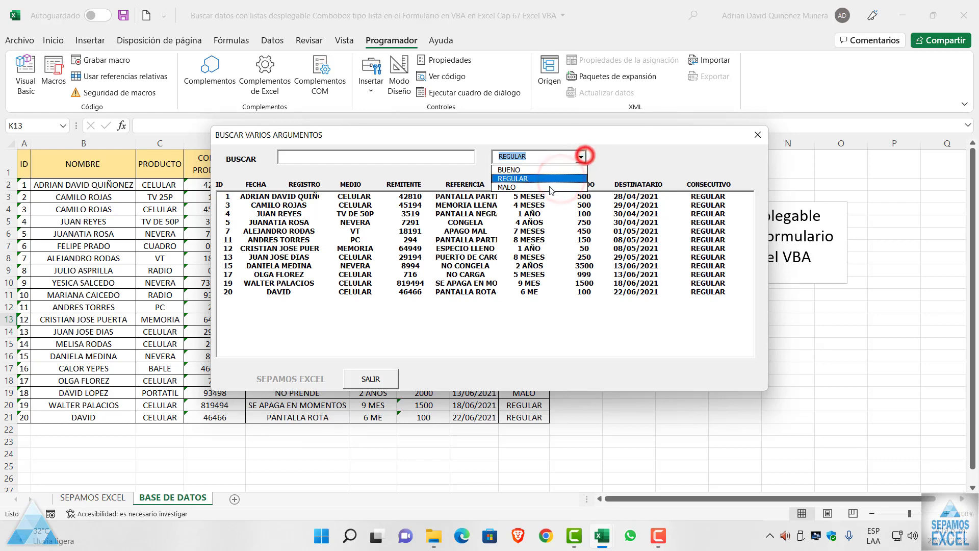
{"action": "left_click", "coordinate": [551, 187]}
{"action": "left_click", "coordinate": [582, 158]}
{"action": "left_click", "coordinate": [555, 178]}
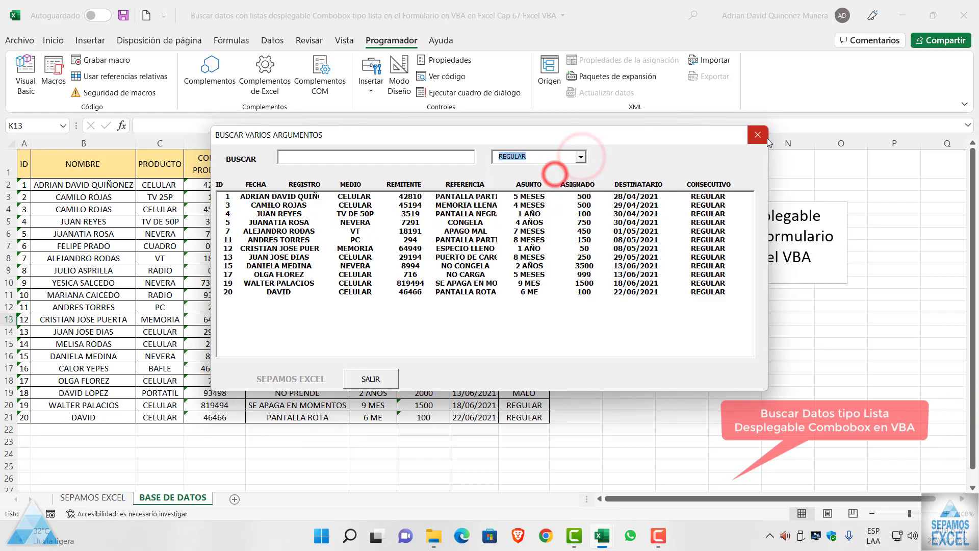
{"action": "left_click", "coordinate": [760, 136]}
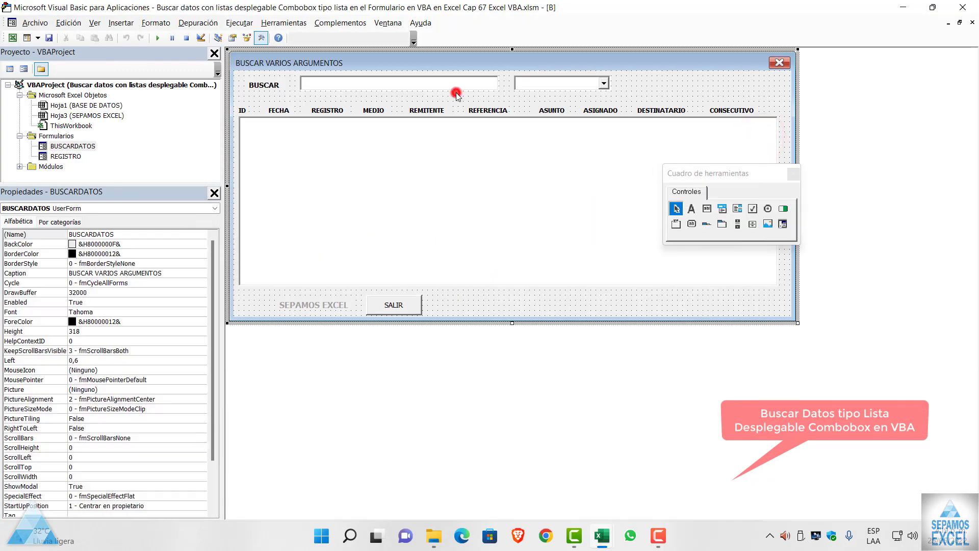
Step: Review the BUSCAR_Change and ComboBox1_Change code, then run the search form again
{"action": "double_click", "coordinate": [456, 94]}
{"action": "scroll", "coordinate": [452, 92], "scroll_direction": "up", "scroll_amount": 9}
{"action": "scroll", "coordinate": [351, 242], "scroll_direction": "up", "scroll_amount": 10}
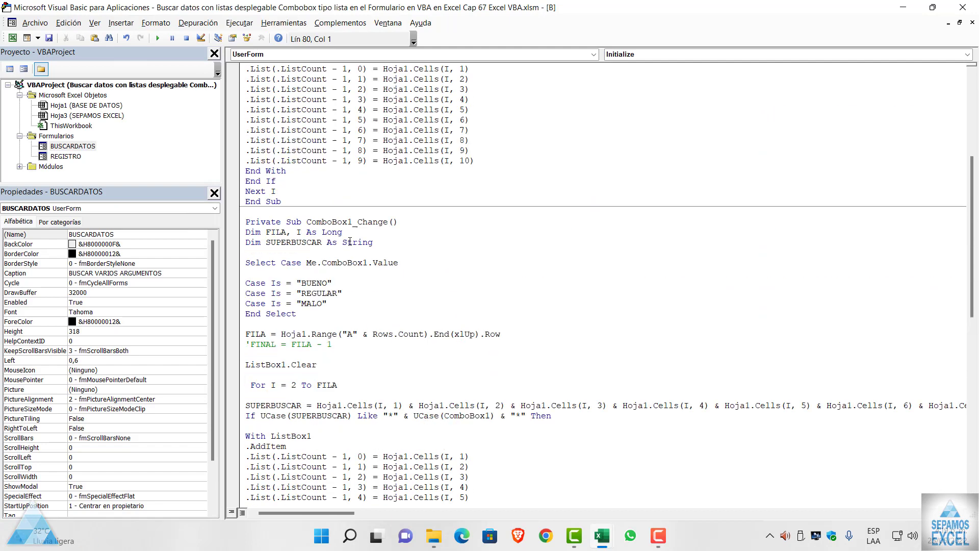
{"action": "scroll", "coordinate": [350, 241], "scroll_direction": "up", "scroll_amount": 6}
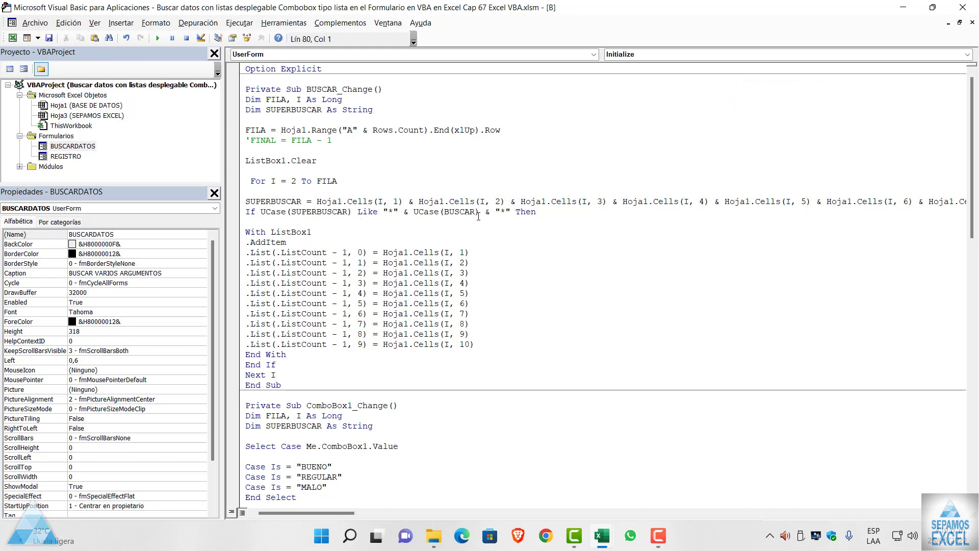
{"action": "left_click", "coordinate": [457, 211]}
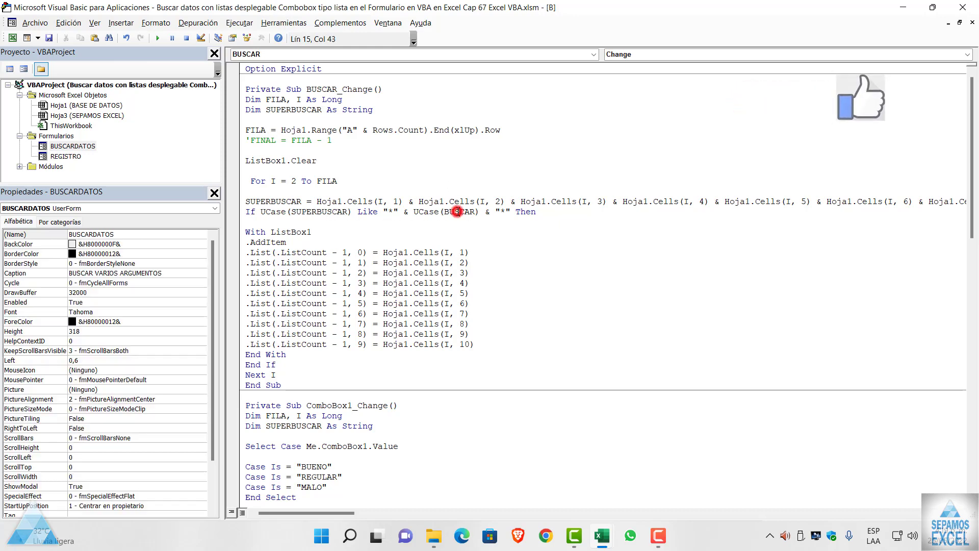
{"action": "scroll", "coordinate": [457, 211], "scroll_direction": "down", "scroll_amount": 3}
{"action": "scroll", "coordinate": [459, 255], "scroll_direction": "down", "scroll_amount": 6}
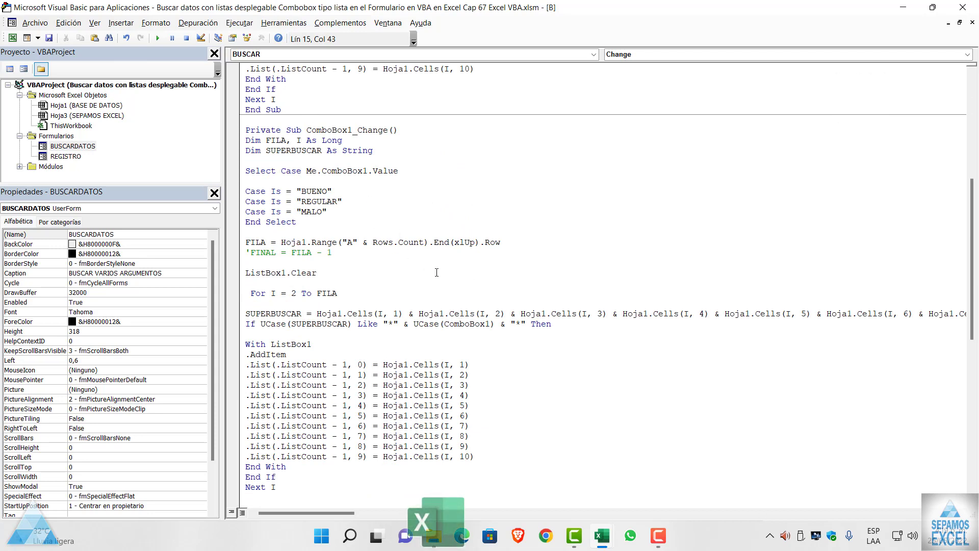
{"action": "scroll", "coordinate": [437, 273], "scroll_direction": "down", "scroll_amount": 2}
{"action": "scroll", "coordinate": [439, 274], "scroll_direction": "up", "scroll_amount": 7}
{"action": "scroll", "coordinate": [440, 274], "scroll_direction": "up", "scroll_amount": 1}
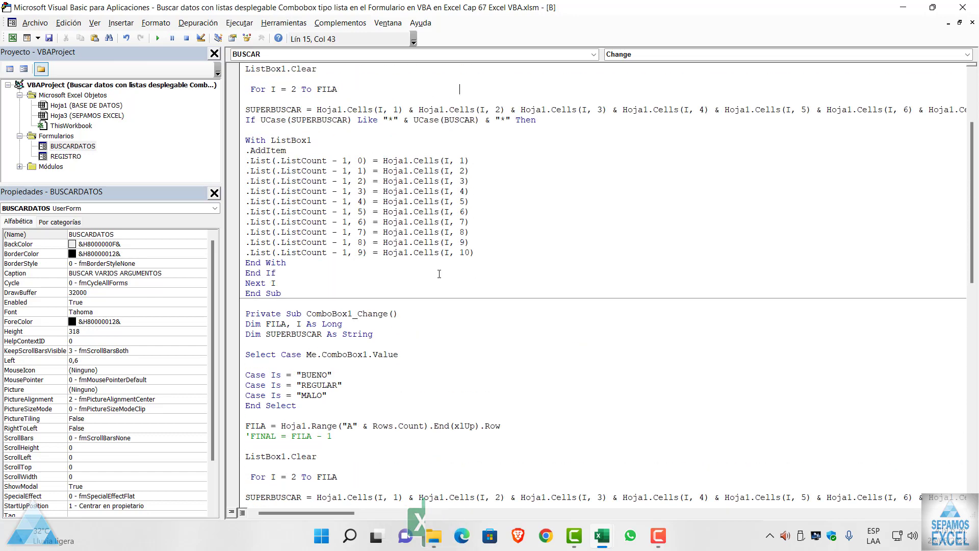
{"action": "key", "text": "alt+F11"}
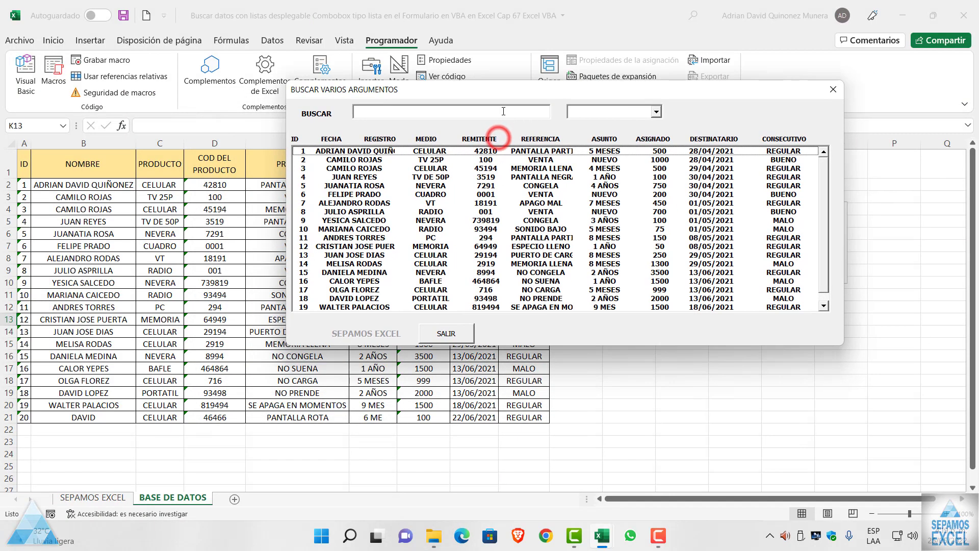
Step: Search NEV in BUSCAR and clear it, then filter by BUENO, REGULAR and MALO
{"action": "left_click", "coordinate": [499, 113]}
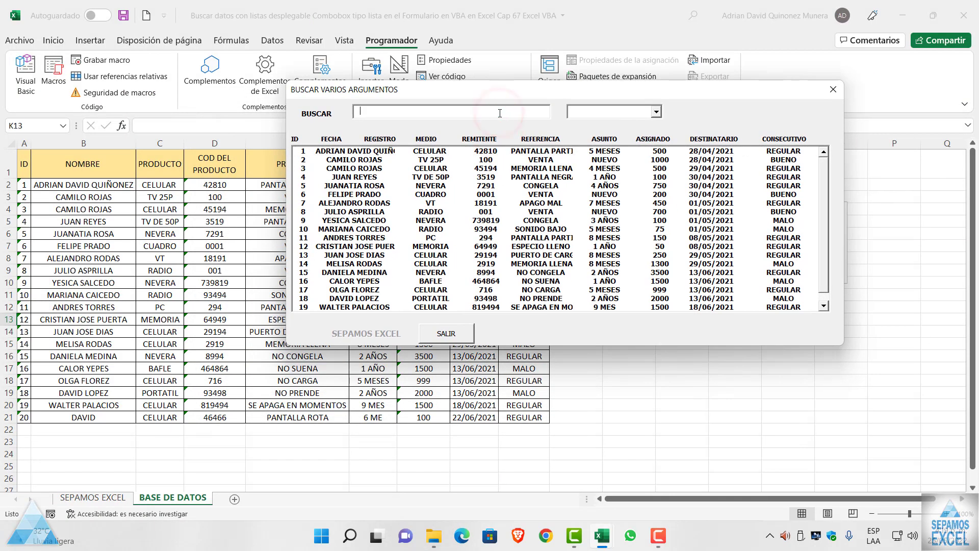
{"action": "type", "text": "NEV"}
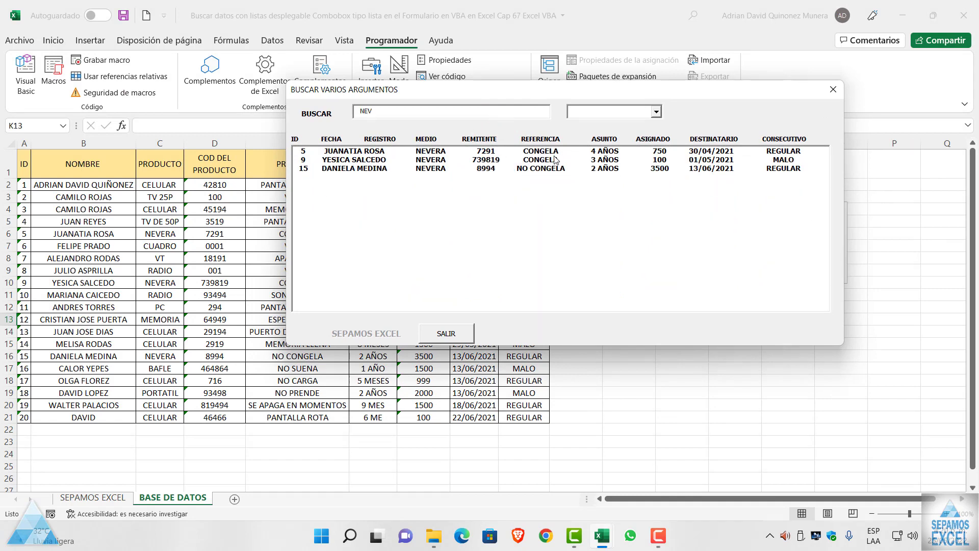
{"action": "key", "text": "BackSpace"}
{"action": "key", "text": "BackSpace"}
{"action": "key", "text": "BackSpace"}
{"action": "left_click", "coordinate": [656, 112]}
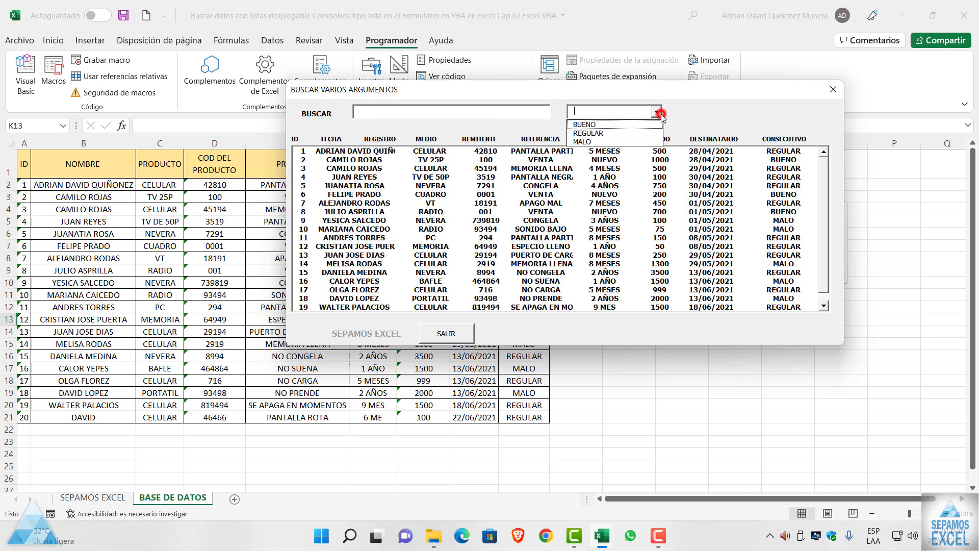
{"action": "left_click", "coordinate": [630, 125]}
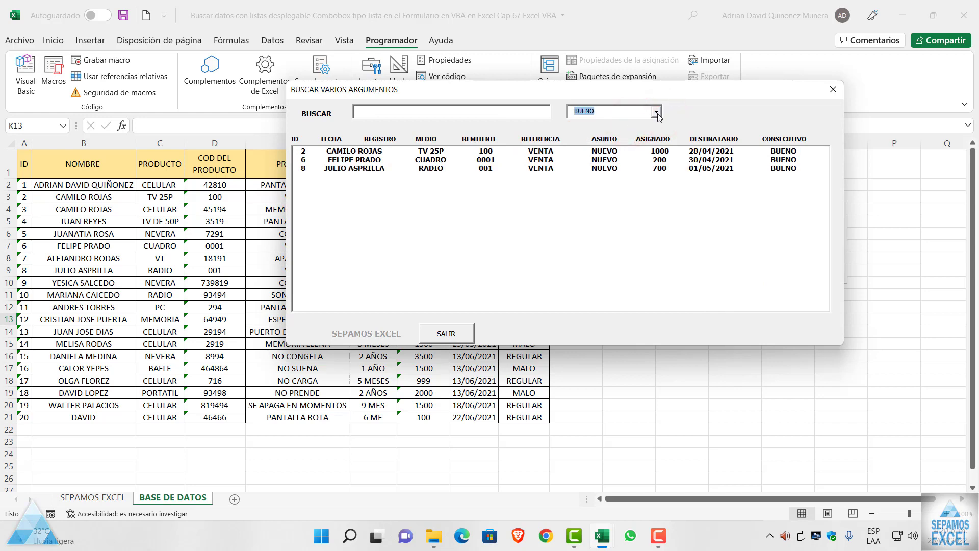
{"action": "left_click", "coordinate": [657, 111]}
{"action": "left_click", "coordinate": [626, 134]}
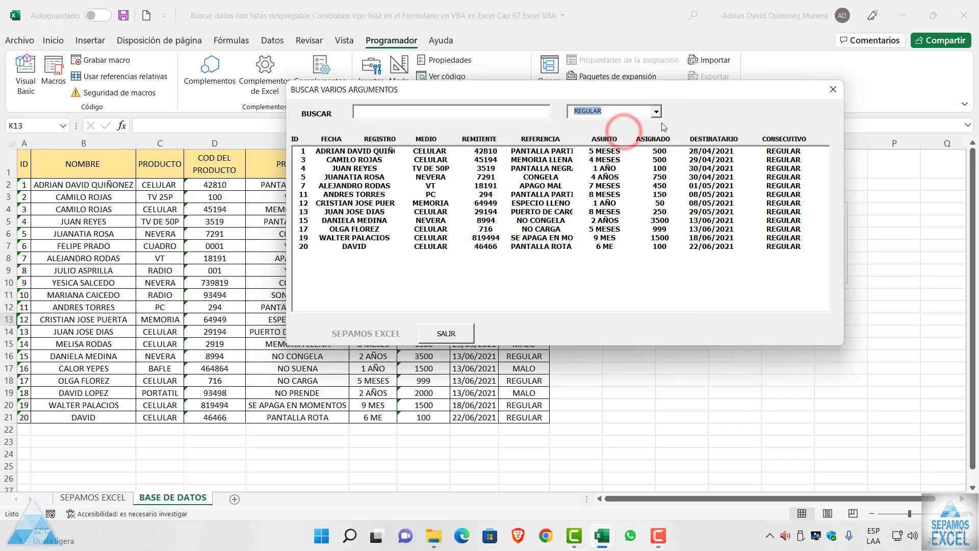
{"action": "left_click", "coordinate": [656, 112]}
{"action": "left_click", "coordinate": [602, 142]}
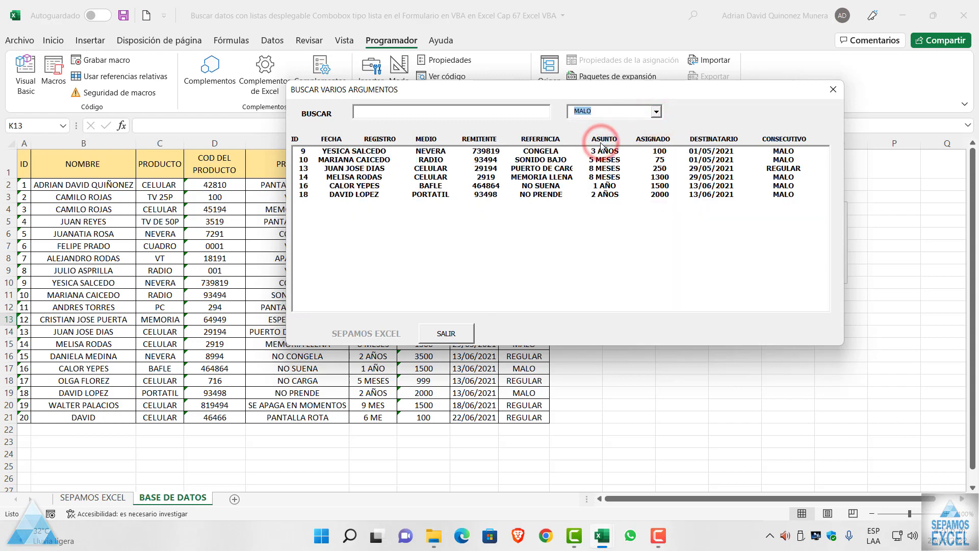
{"action": "key", "text": "BackSpace"}
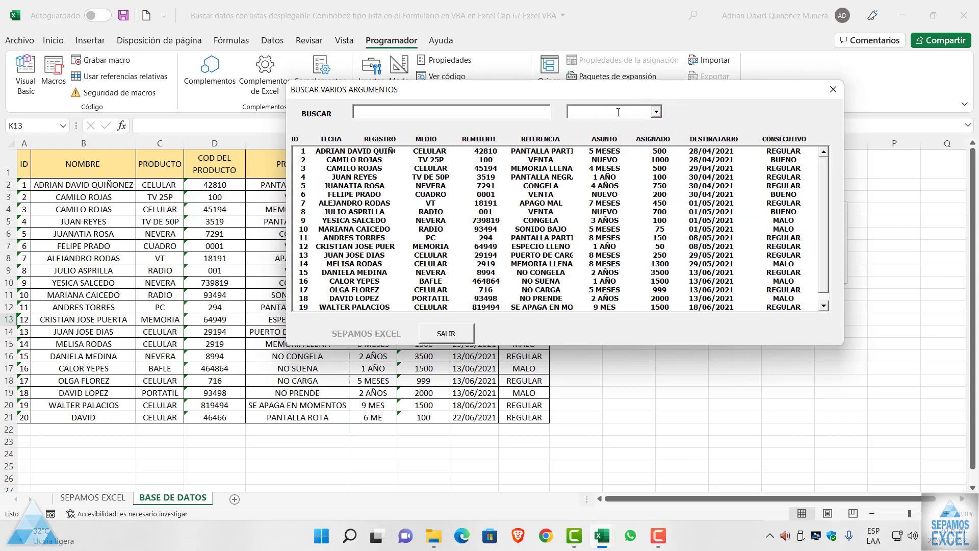
Step: Try 000, CAMI and JUA as filter text, clearing each, then close the form
{"action": "type", "text": "1000"}
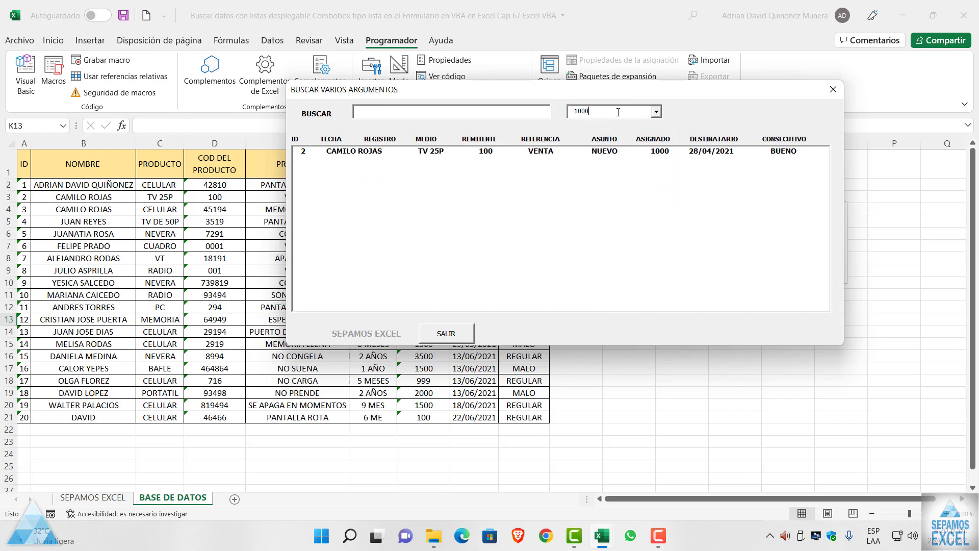
{"action": "key", "text": "BackSpace"}
{"action": "key", "text": "BackSpace"}
{"action": "key", "text": "BackSpace"}
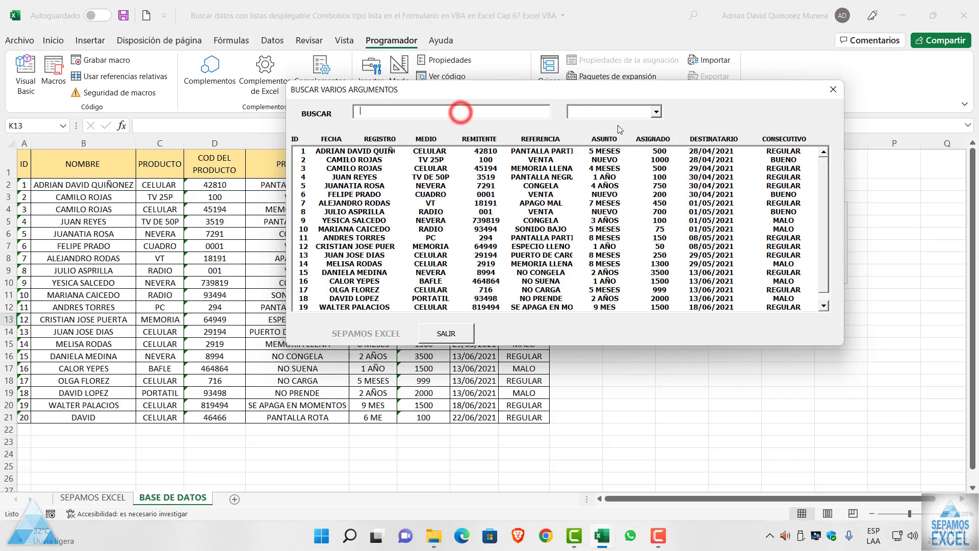
{"action": "left_click", "coordinate": [619, 109]}
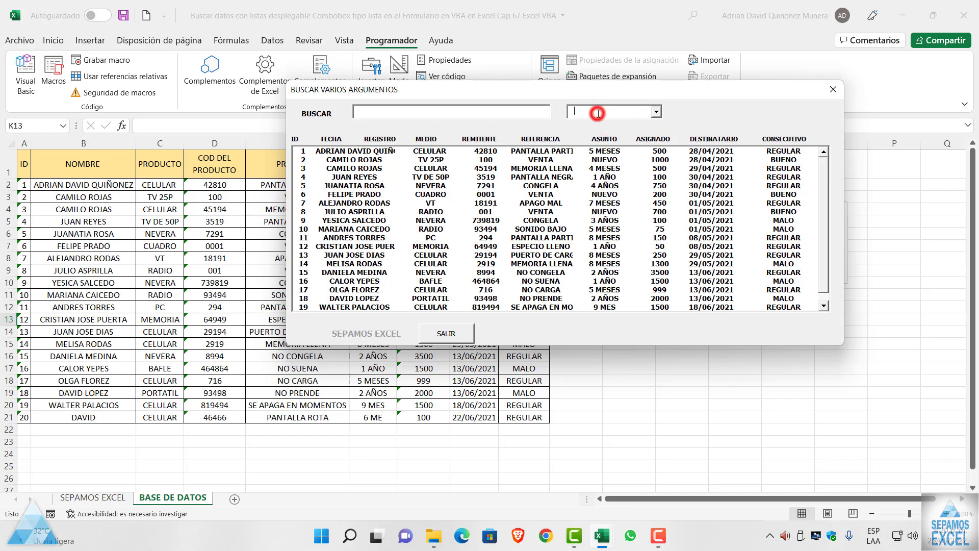
{"action": "type", "text": "CAMI"}
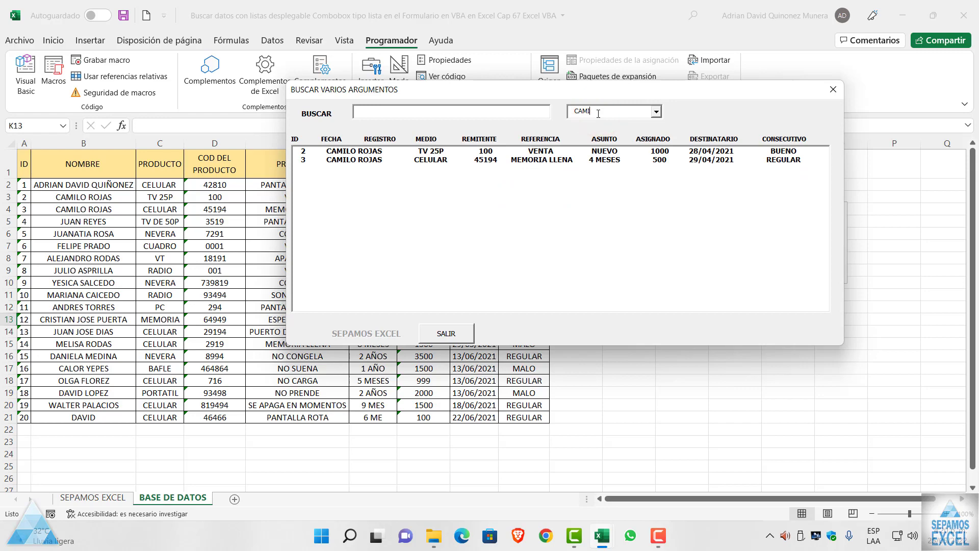
{"action": "key", "text": "BackSpace"}
{"action": "key", "text": "BackSpace"}
{"action": "key", "text": "BackSpace"}
{"action": "type", "text": "J"}
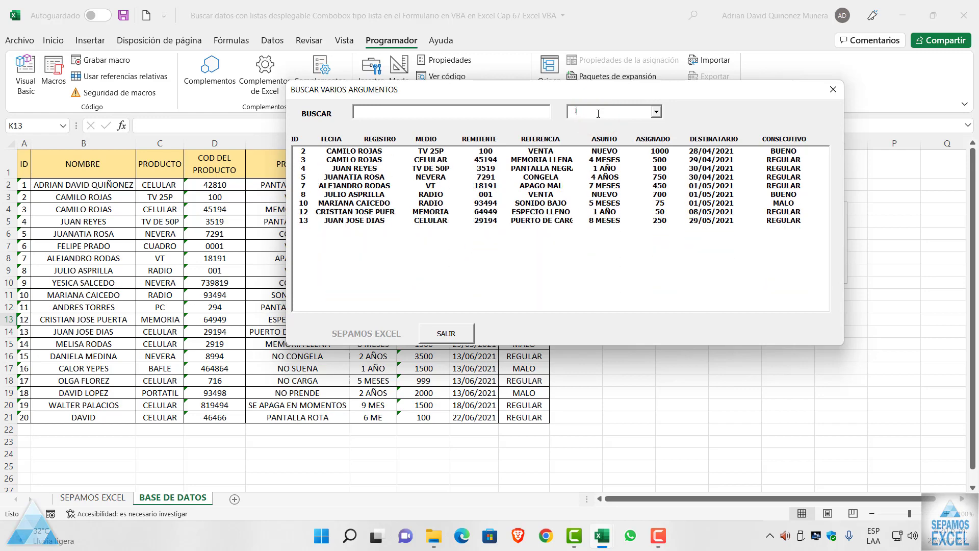
{"action": "type", "text": "UA"}
{"action": "key", "text": "BackSpace"}
{"action": "key", "text": "BackSpace"}
{"action": "key", "text": "BackSpace"}
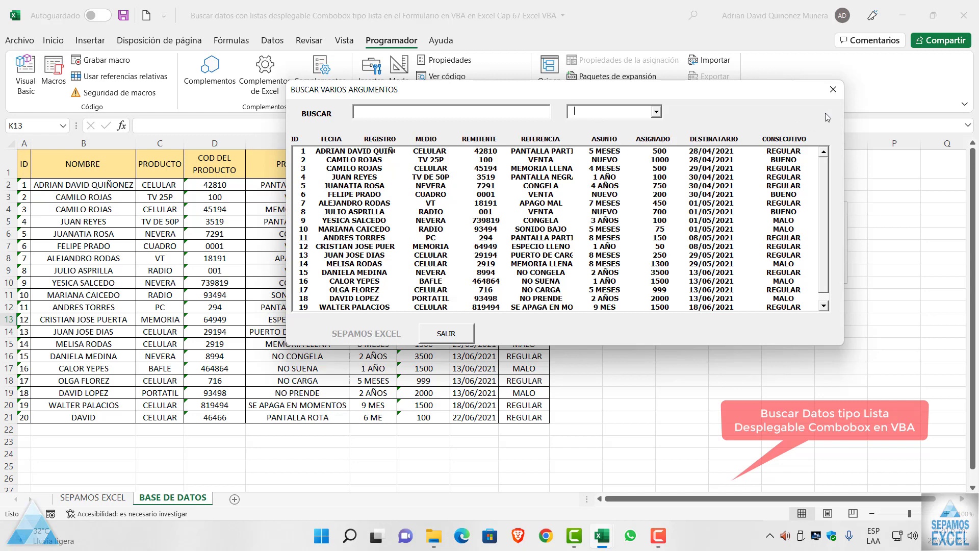
{"action": "left_click", "coordinate": [832, 94]}
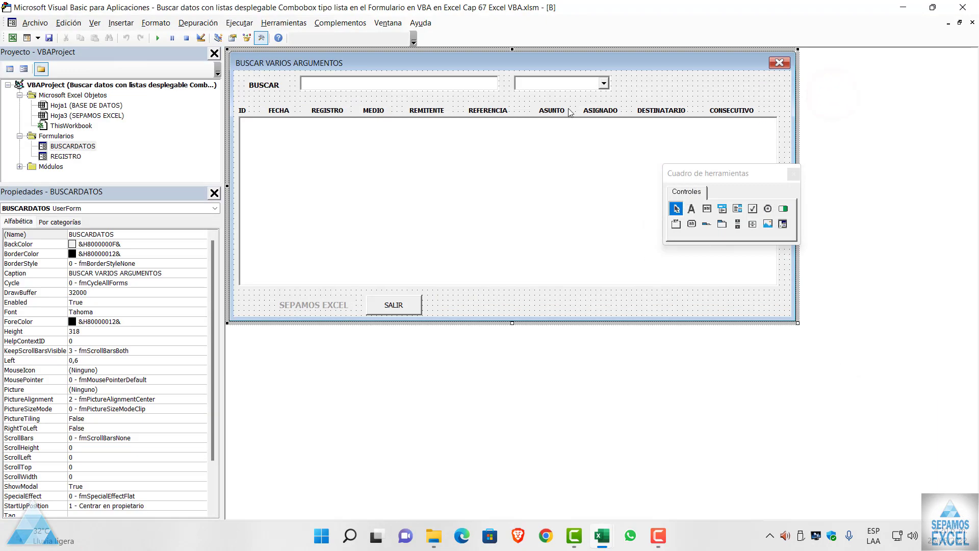
Step: Open ComboBox1's Change code, scroll through the procedures, then return to the BUSCARDATOS designer
{"action": "double_click", "coordinate": [561, 83]}
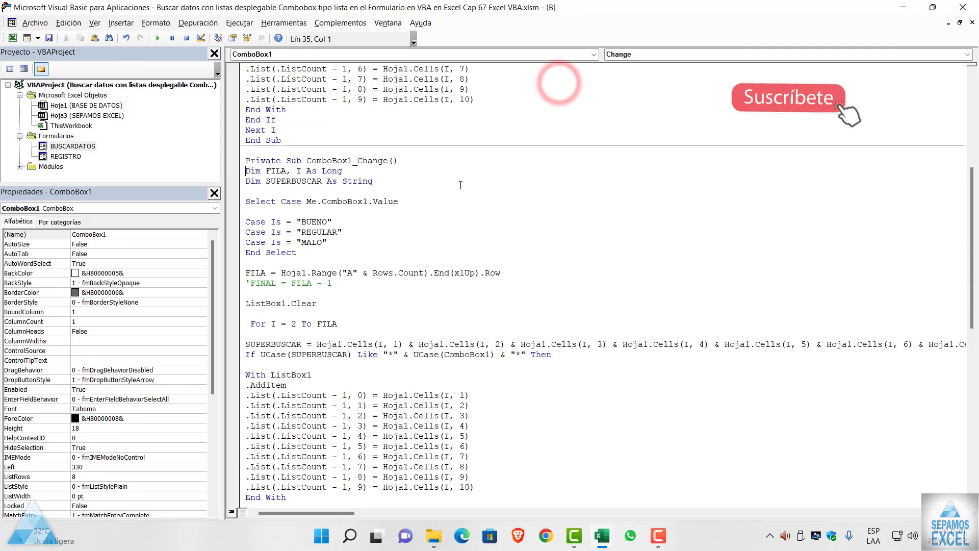
{"action": "scroll", "coordinate": [442, 191], "scroll_direction": "down", "scroll_amount": 3}
{"action": "scroll", "coordinate": [408, 178], "scroll_direction": "up", "scroll_amount": 5}
{"action": "scroll", "coordinate": [357, 164], "scroll_direction": "up", "scroll_amount": 5}
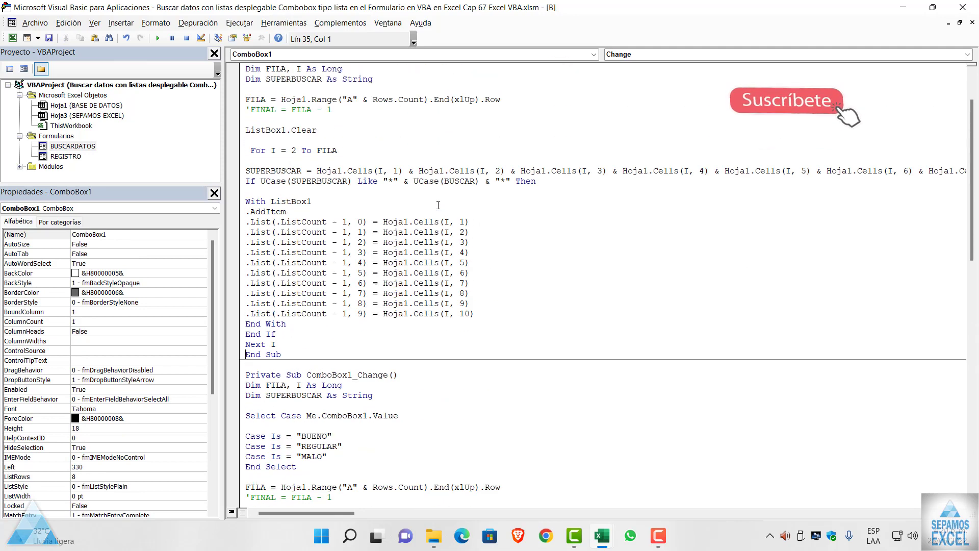
{"action": "scroll", "coordinate": [336, 155], "scroll_direction": "up", "scroll_amount": 1}
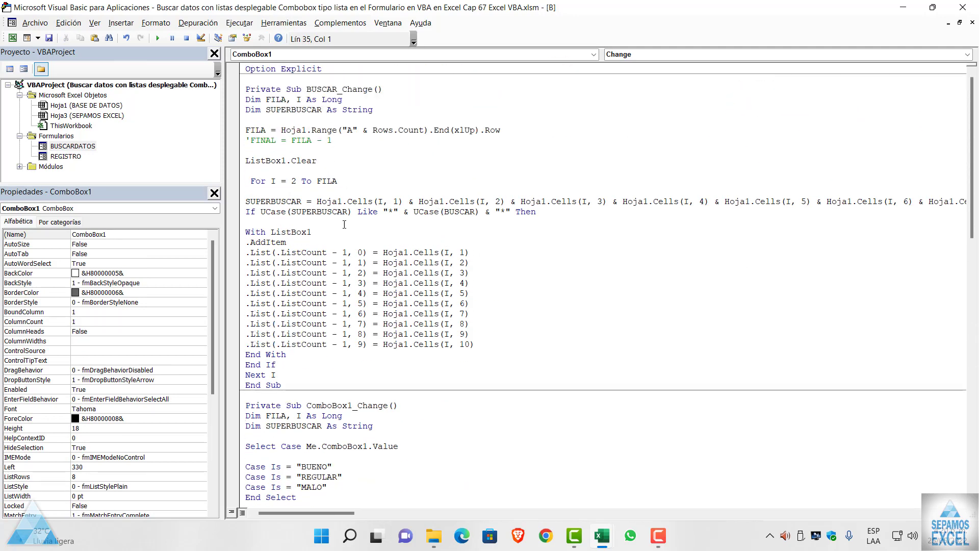
{"action": "scroll", "coordinate": [344, 225], "scroll_direction": "down", "scroll_amount": 4}
{"action": "scroll", "coordinate": [345, 224], "scroll_direction": "down", "scroll_amount": 4}
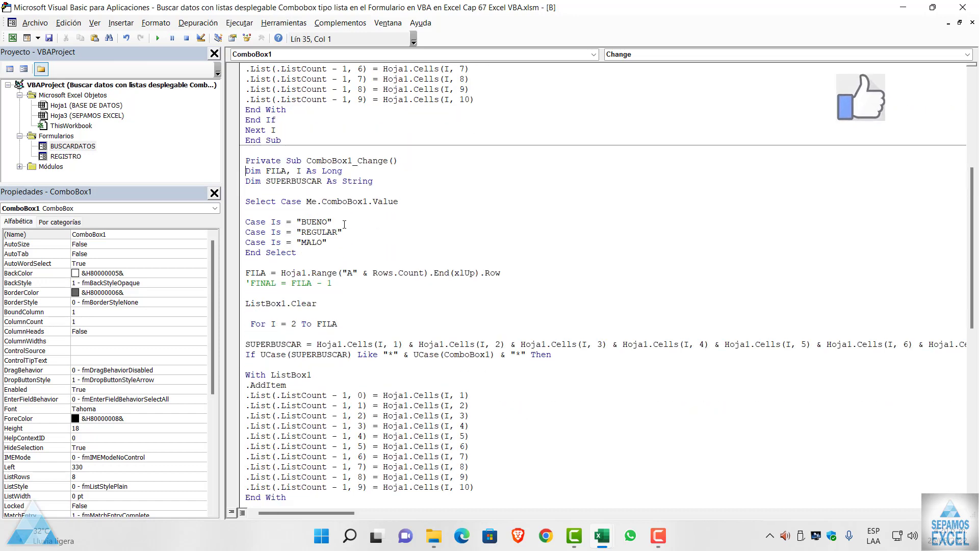
{"action": "scroll", "coordinate": [344, 224], "scroll_direction": "down", "scroll_amount": 2}
{"action": "scroll", "coordinate": [344, 224], "scroll_direction": "down", "scroll_amount": 4}
{"action": "scroll", "coordinate": [344, 225], "scroll_direction": "up", "scroll_amount": 4}
{"action": "scroll", "coordinate": [344, 225], "scroll_direction": "down", "scroll_amount": 5}
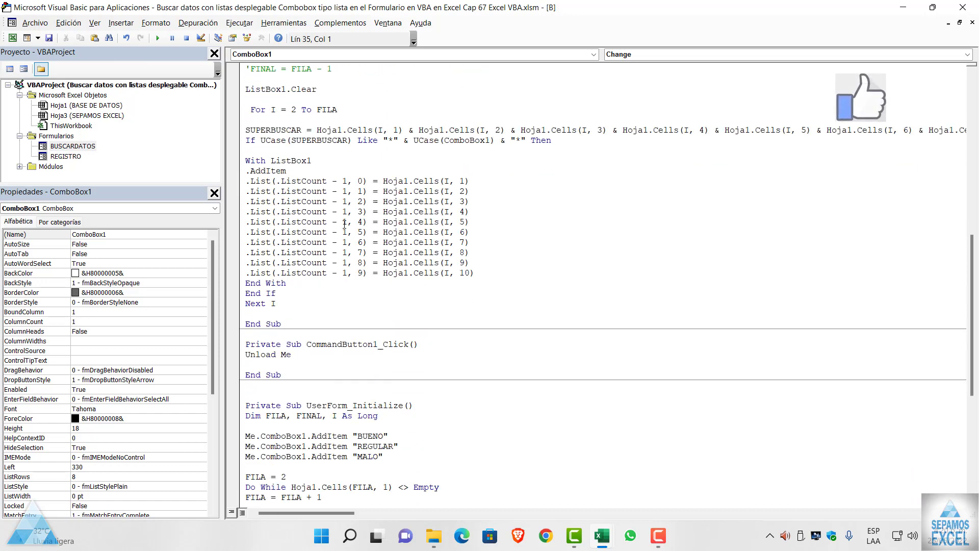
{"action": "scroll", "coordinate": [344, 225], "scroll_direction": "up", "scroll_amount": 1}
{"action": "scroll", "coordinate": [347, 235], "scroll_direction": "up", "scroll_amount": 3}
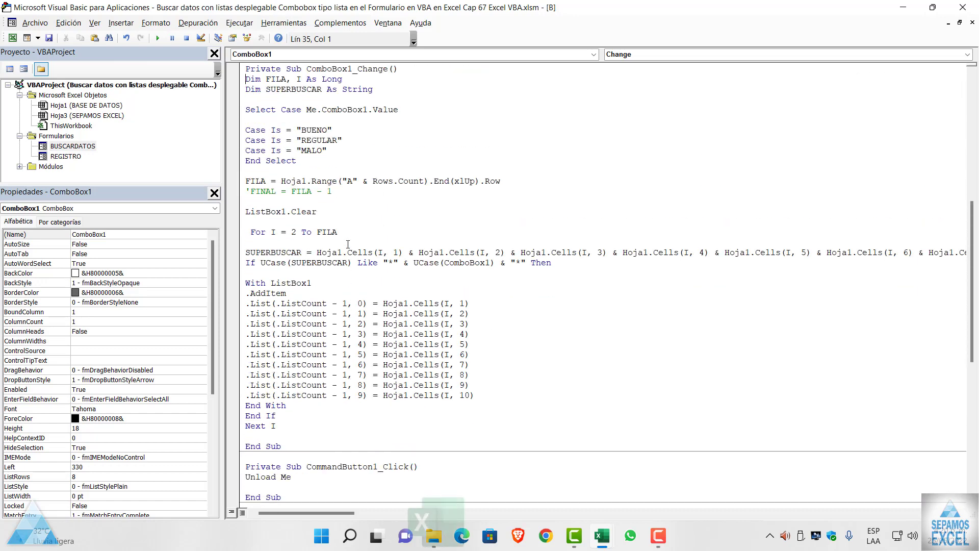
{"action": "double_click", "coordinate": [59, 147]}
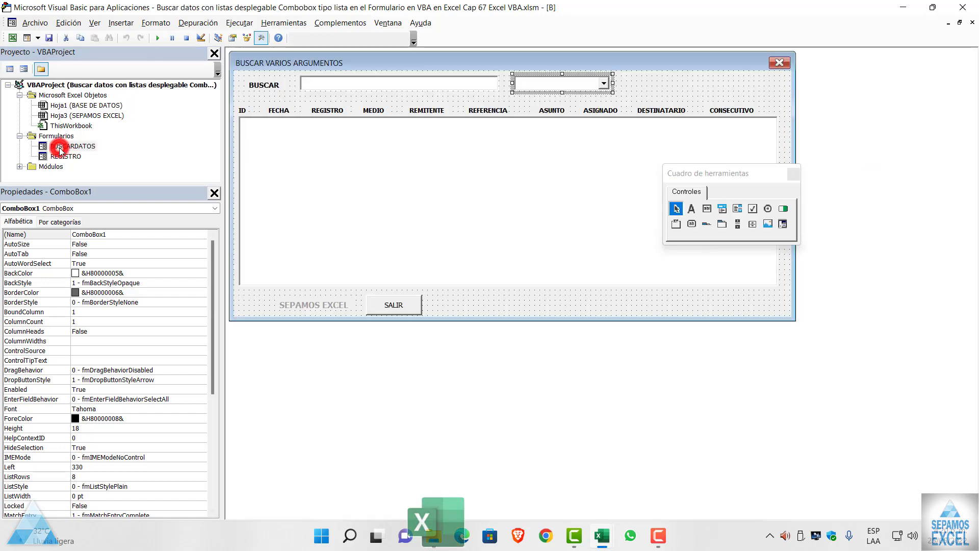
Step: Reopen the form's code, highlight the BUENO/REGULAR/MALO Select Case block, and minimize the editor
{"action": "left_click", "coordinate": [665, 83]}
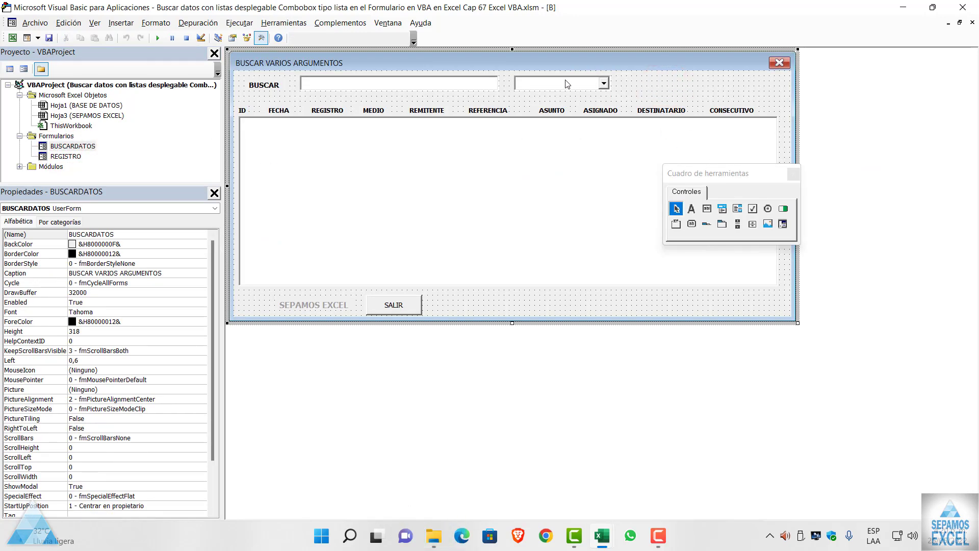
{"action": "double_click", "coordinate": [566, 305]}
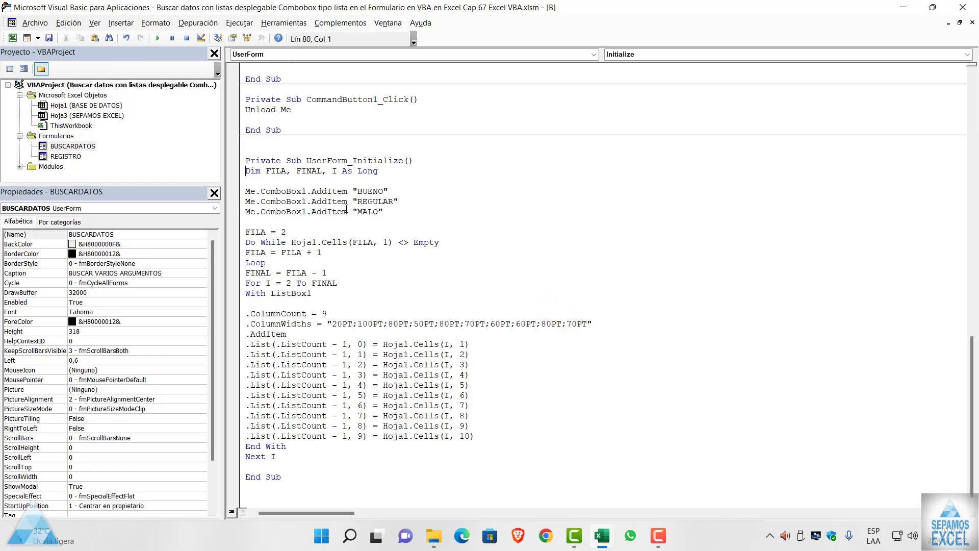
{"action": "scroll", "coordinate": [346, 209], "scroll_direction": "up", "scroll_amount": 5}
{"action": "scroll", "coordinate": [346, 209], "scroll_direction": "up", "scroll_amount": 2}
{"action": "scroll", "coordinate": [346, 209], "scroll_direction": "up", "scroll_amount": 5}
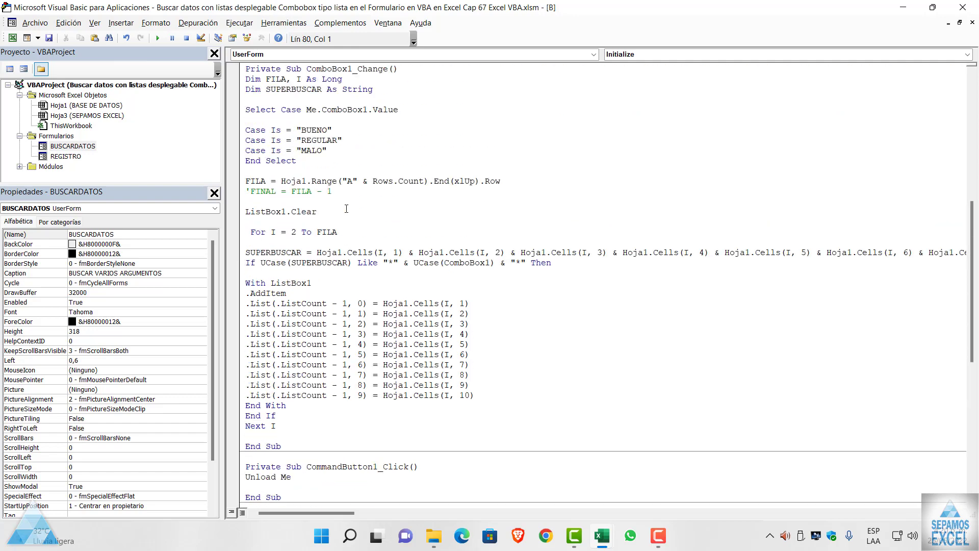
{"action": "scroll", "coordinate": [347, 209], "scroll_direction": "up", "scroll_amount": 3}
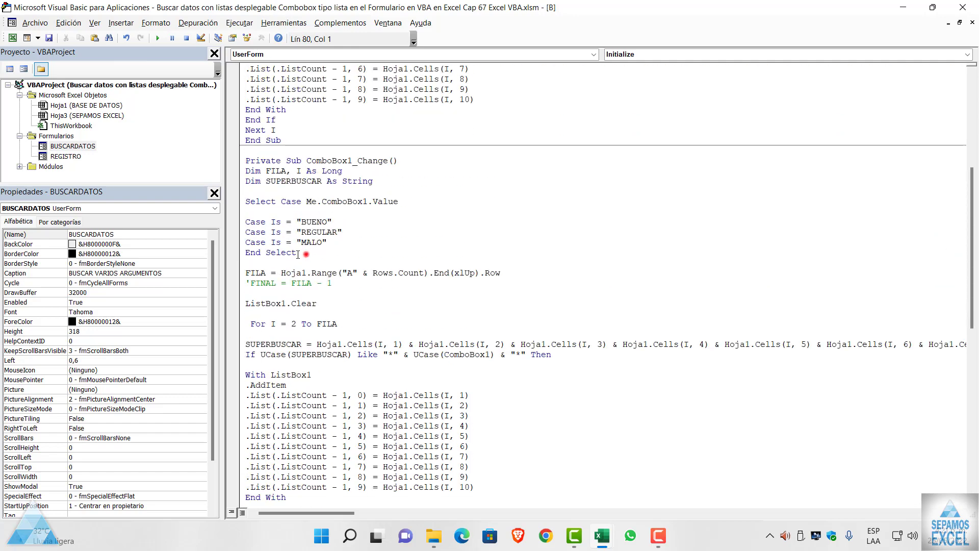
{"action": "left_click_drag", "start_coordinate": [298, 254], "coordinate": [245, 201]}
{"action": "left_click", "coordinate": [376, 240]}
{"action": "left_click", "coordinate": [903, 7]}
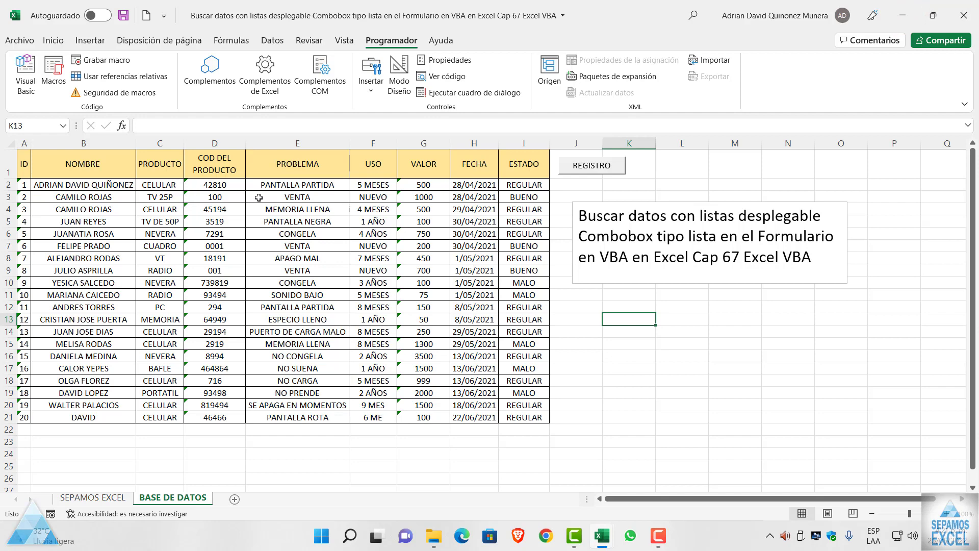
Step: Add a Case Is = "CELULAR" line below the MALO case in ComboBox1_Change
{"action": "left_click", "coordinate": [35, 91]}
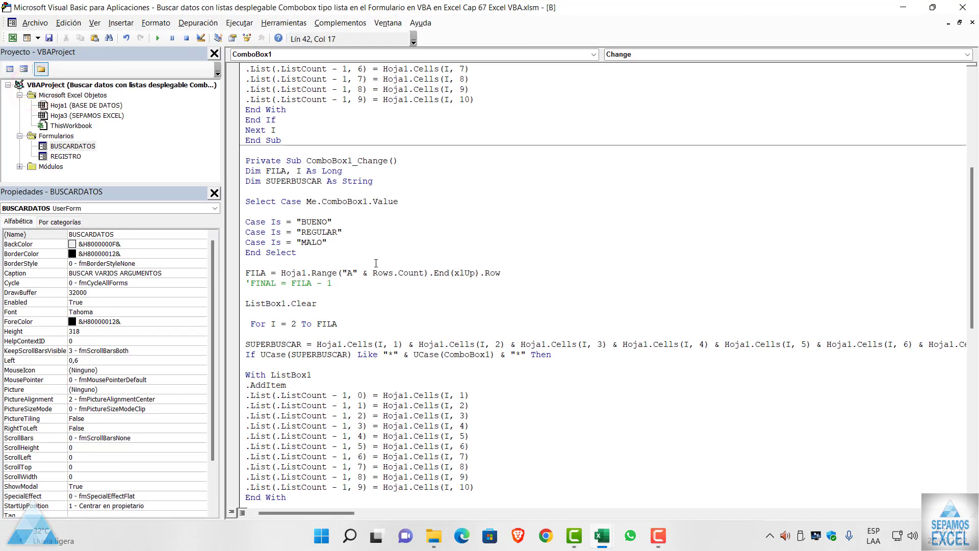
{"action": "key", "text": "Return"}
{"action": "type", "text": "Case Is = \"CELULAR\""}
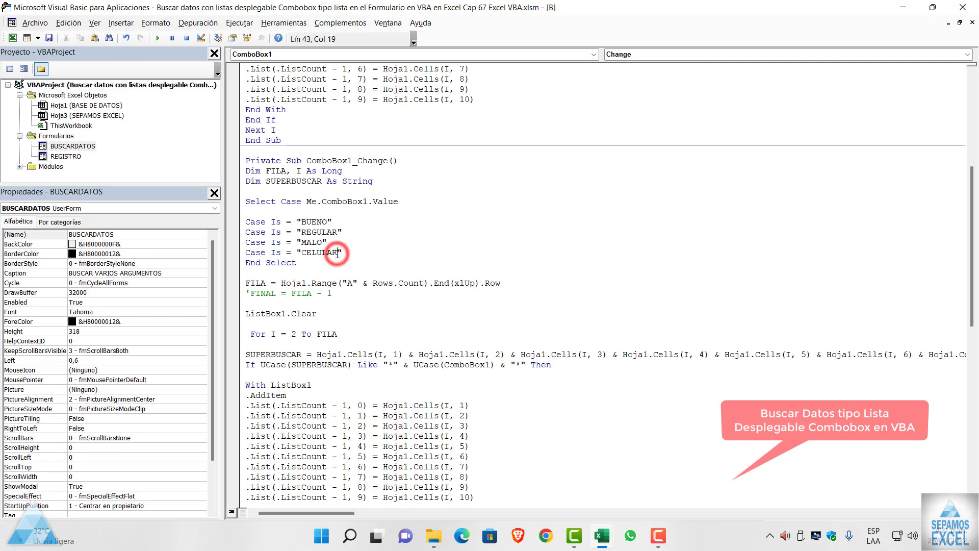
{"action": "key", "text": "BackSpace"}
{"action": "key", "text": "BackSpace"}
{"action": "key", "text": "BackSpace"}
{"action": "key", "text": "BackSpace"}
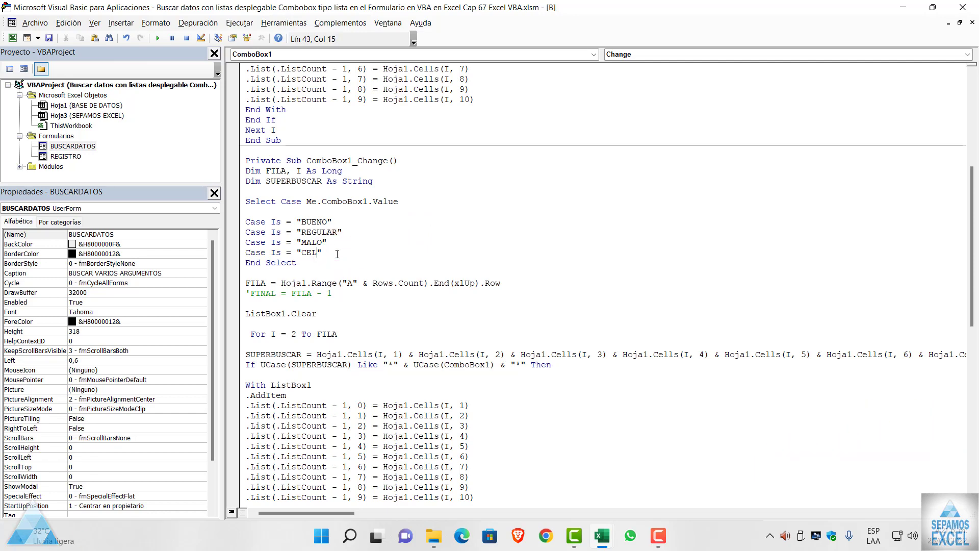
{"action": "type", "text": "ULAR"}
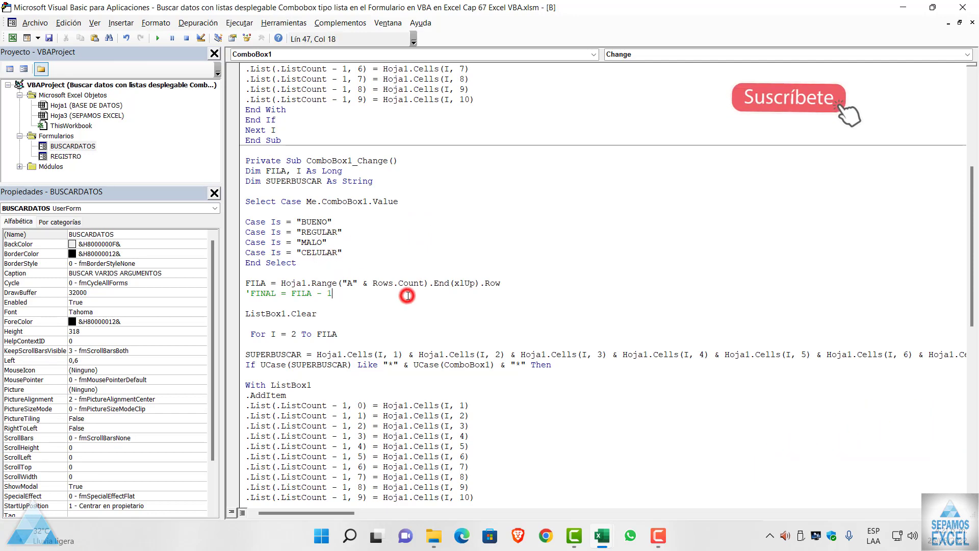
{"action": "left_click", "coordinate": [408, 295]}
{"action": "scroll", "coordinate": [408, 295], "scroll_direction": "down", "scroll_amount": 6}
{"action": "scroll", "coordinate": [408, 295], "scroll_direction": "down", "scroll_amount": 7}
Step: Add ME.ComboBox1.AddItem "CELULAR" below the MALO item and run the form with F5
{"action": "left_click", "coordinate": [393, 284]}
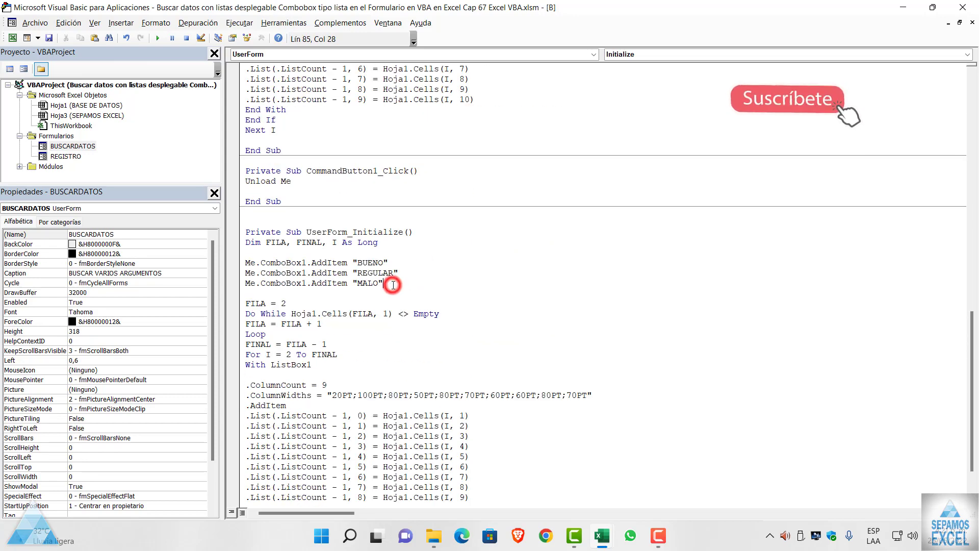
{"action": "type", "text": "ME."}
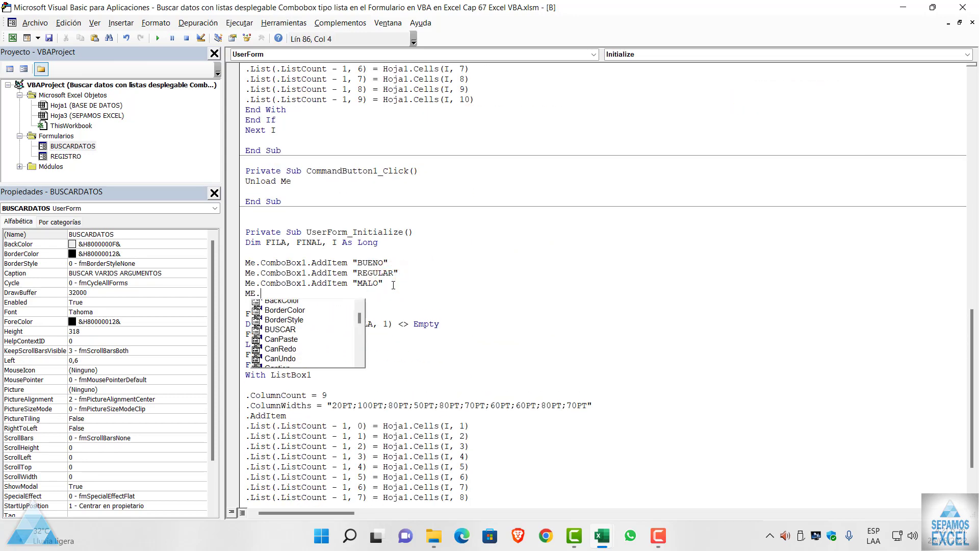
{"action": "type", "text": "CO"}
{"action": "double_click", "coordinate": [322, 304]}
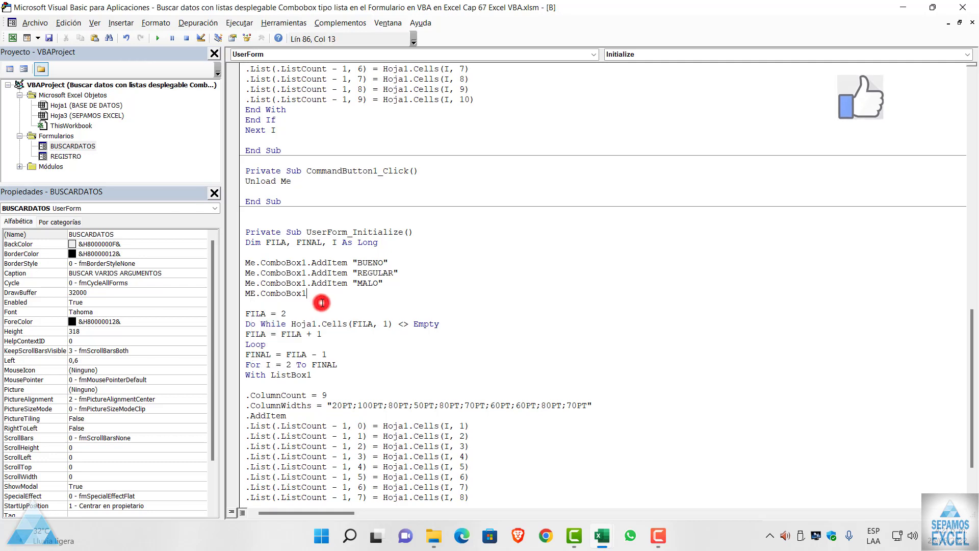
{"action": "type", "text": ".ad "}
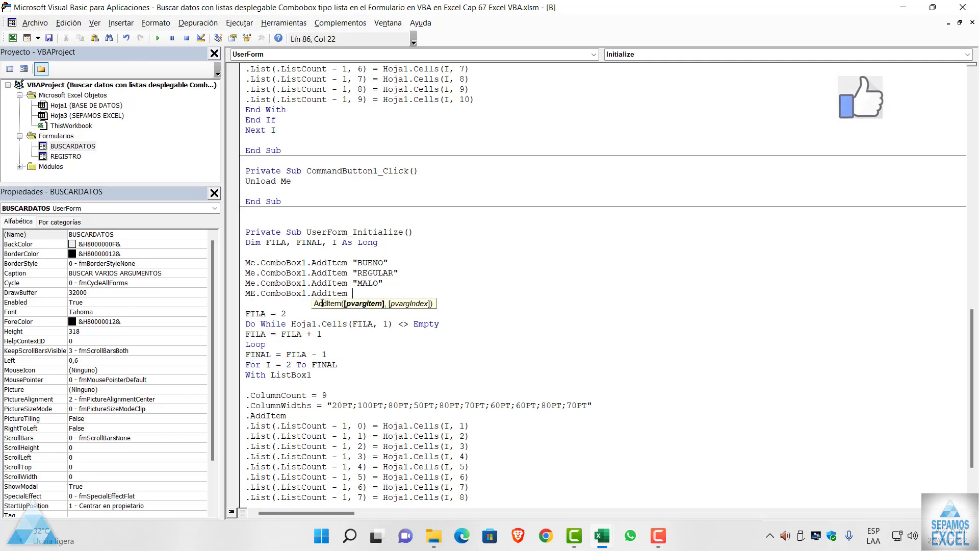
{"action": "type", "text": "\"CELU"}
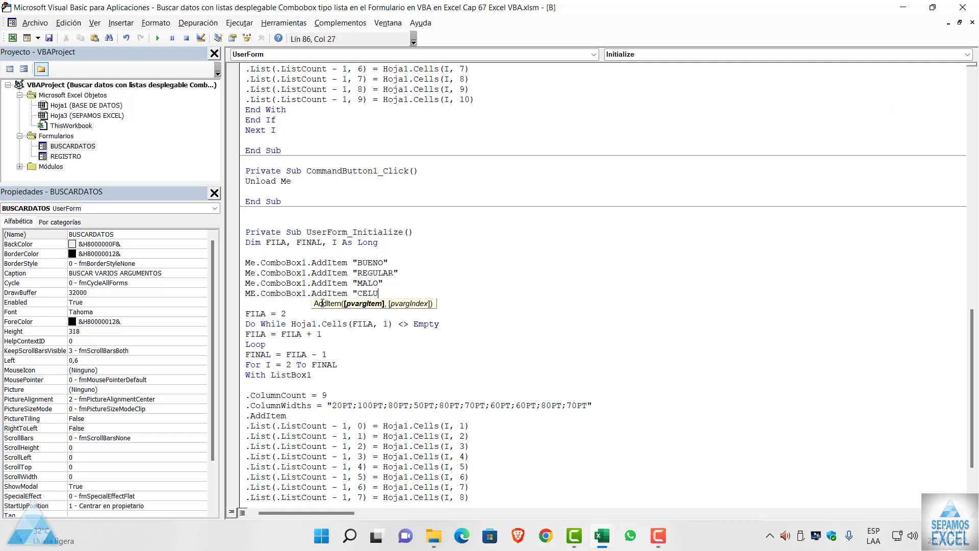
{"action": "type", "text": "LAR"}
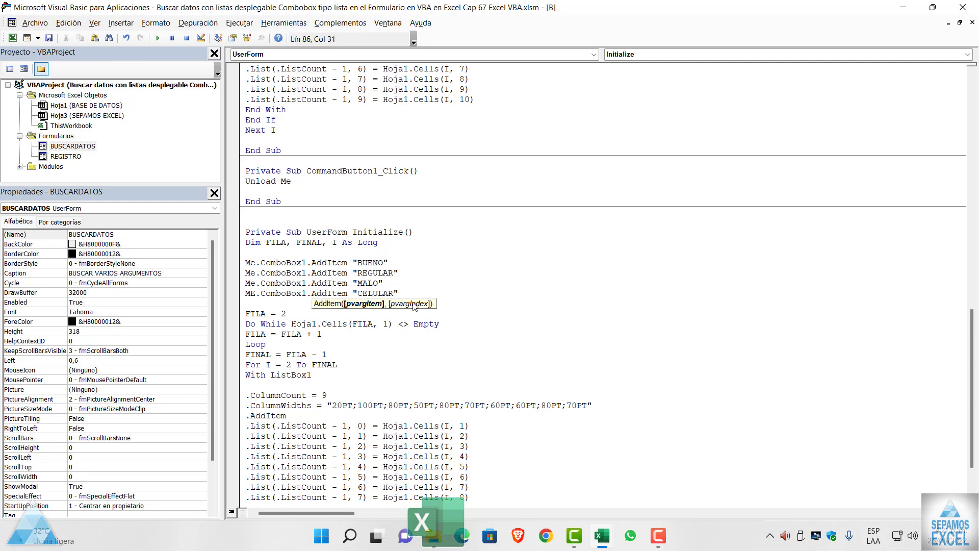
{"action": "left_click", "coordinate": [474, 277]}
{"action": "key", "text": "F5"}
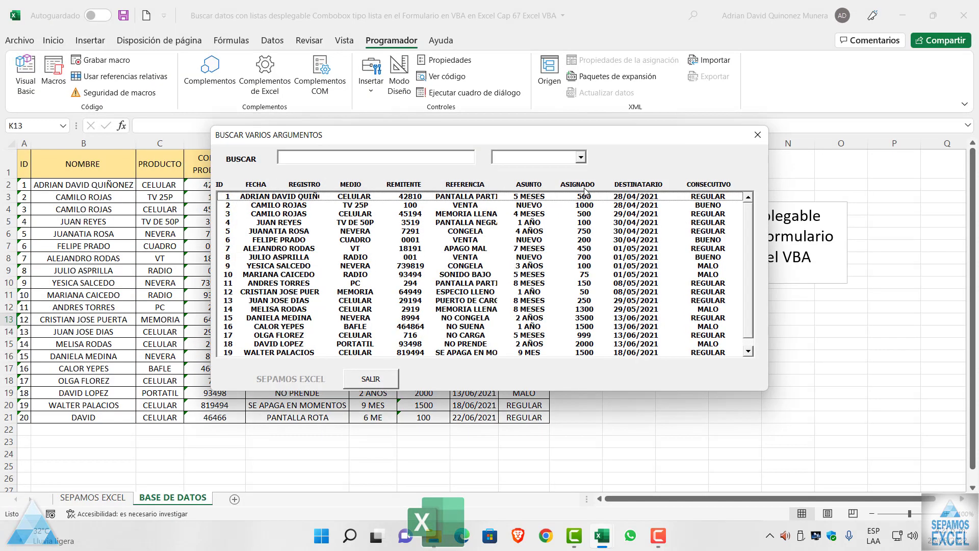
Step: Filter the listbox by CELULAR, BUENO, REGULAR and MALO in turn from the combobox
{"action": "left_click", "coordinate": [580, 157]}
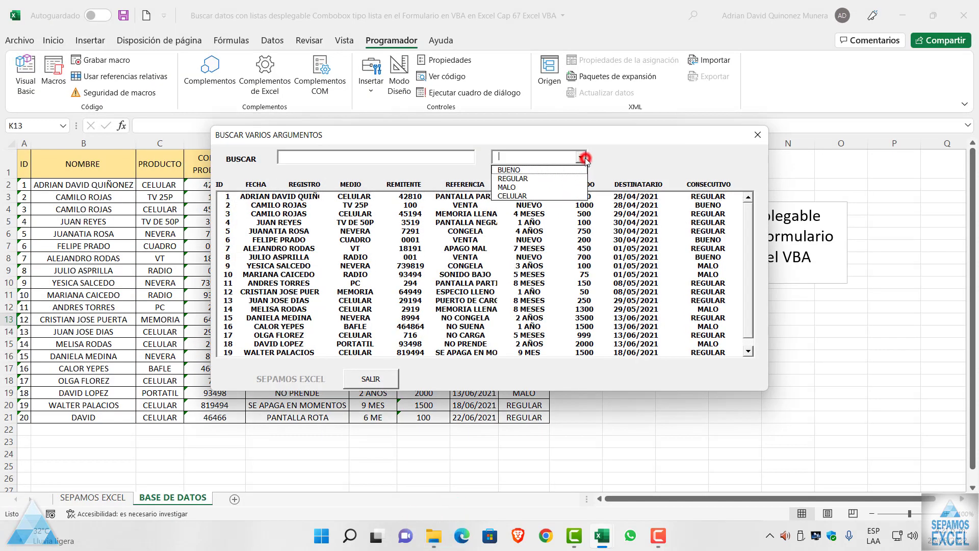
{"action": "left_click", "coordinate": [553, 196]}
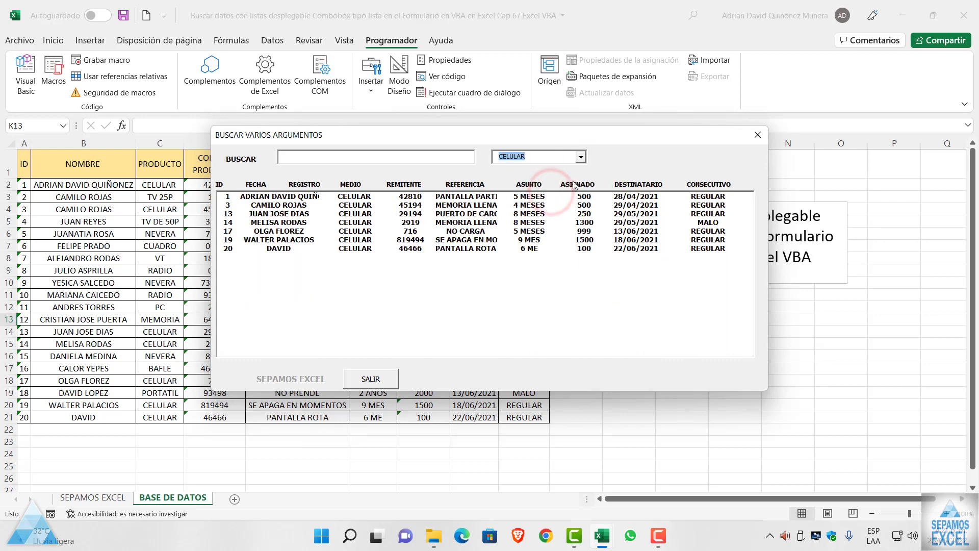
{"action": "left_click", "coordinate": [581, 159]}
{"action": "left_click", "coordinate": [533, 167]}
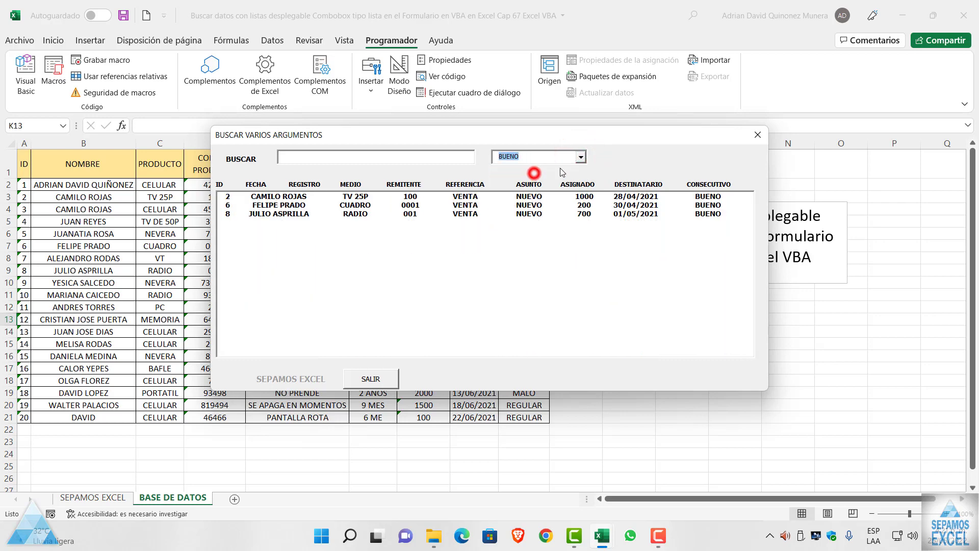
{"action": "left_click", "coordinate": [581, 158]}
{"action": "left_click", "coordinate": [535, 179]}
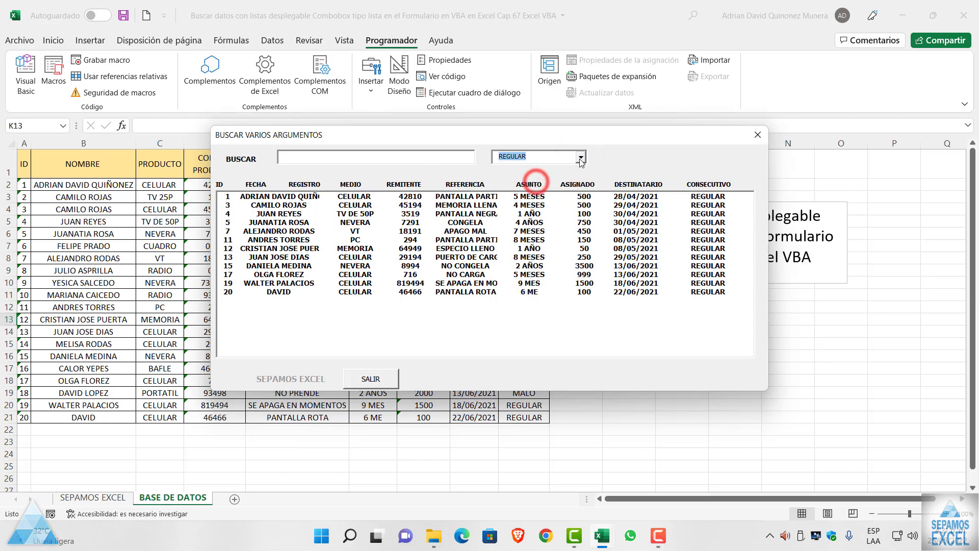
{"action": "left_click", "coordinate": [582, 159]}
{"action": "left_click", "coordinate": [530, 187]}
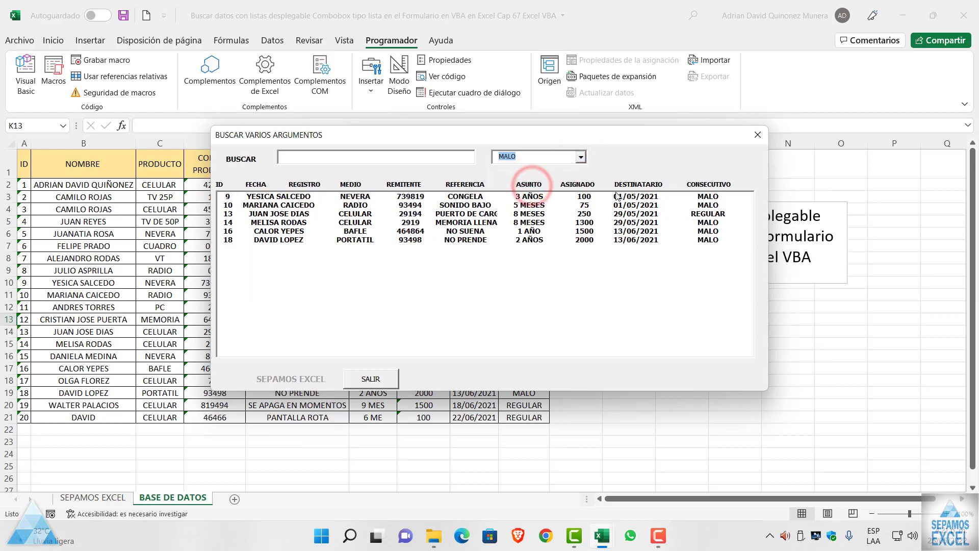
{"action": "left_click", "coordinate": [762, 142]}
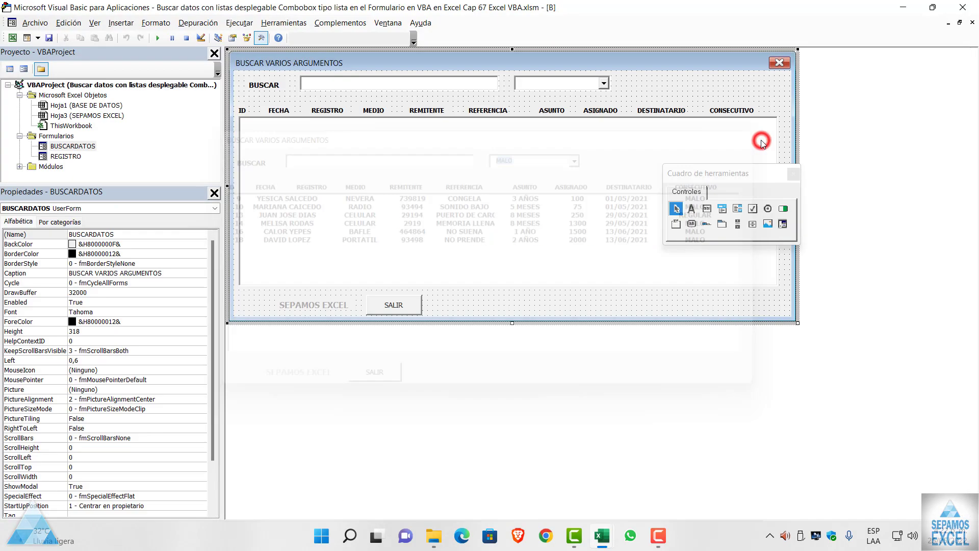
{"action": "left_click", "coordinate": [8, 41]}
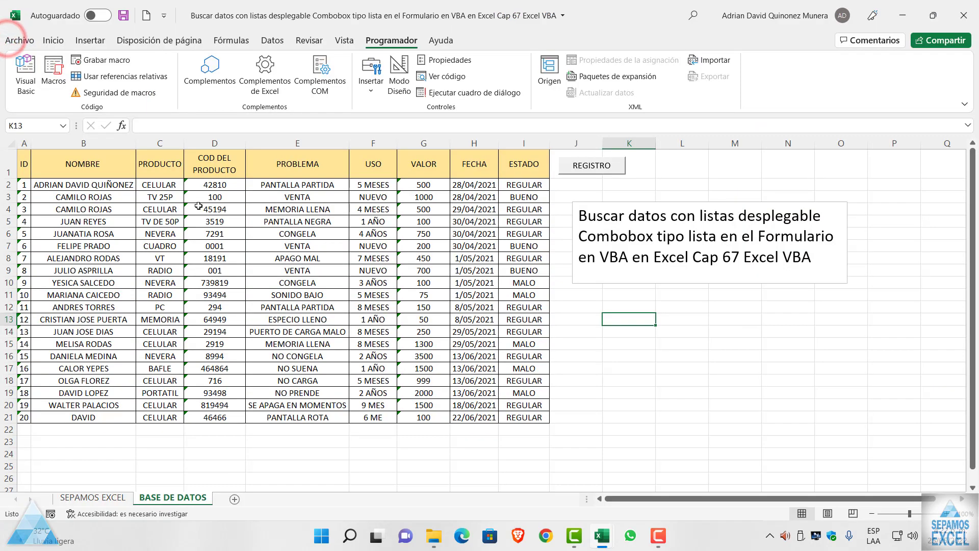
{"action": "left_click_drag", "start_coordinate": [171, 186], "coordinate": [168, 417]}
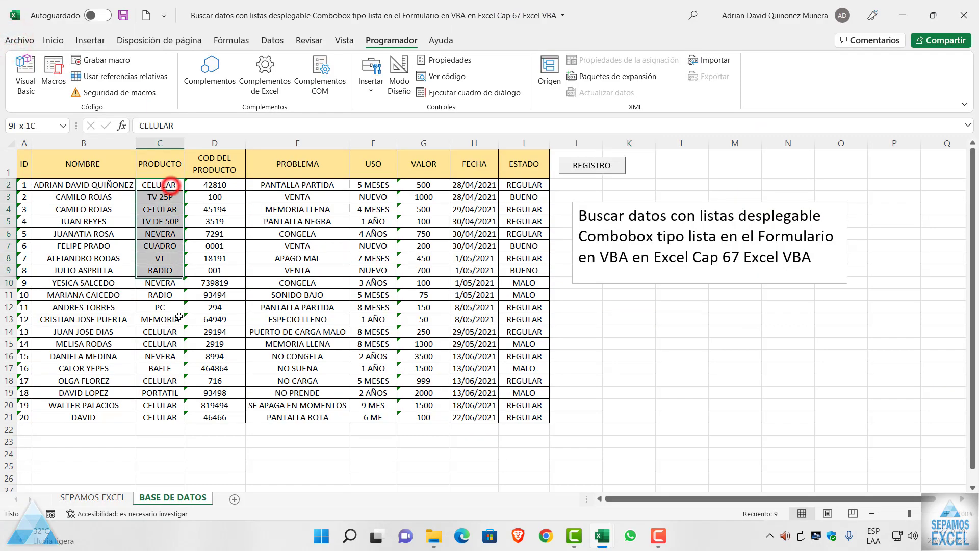
{"action": "left_click", "coordinate": [352, 329]}
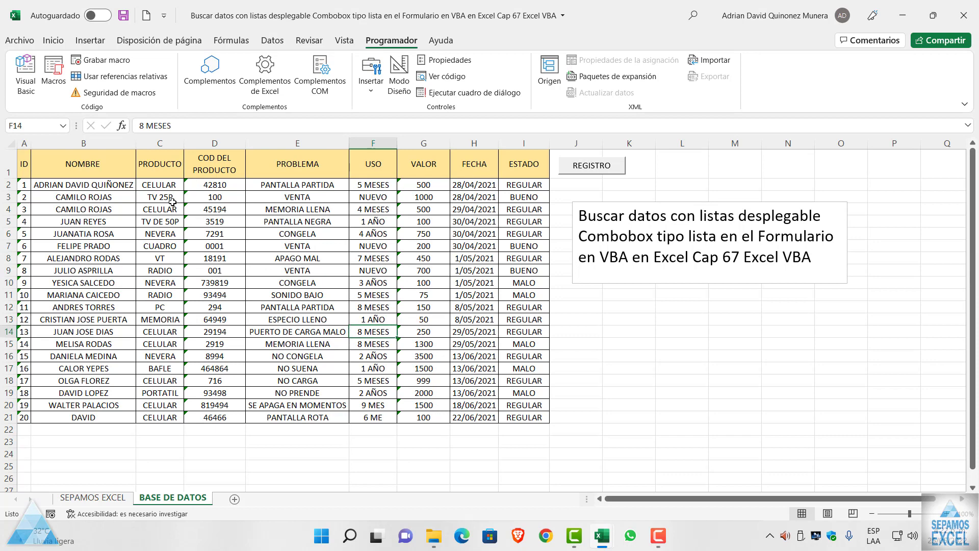
{"action": "left_click", "coordinate": [28, 99]}
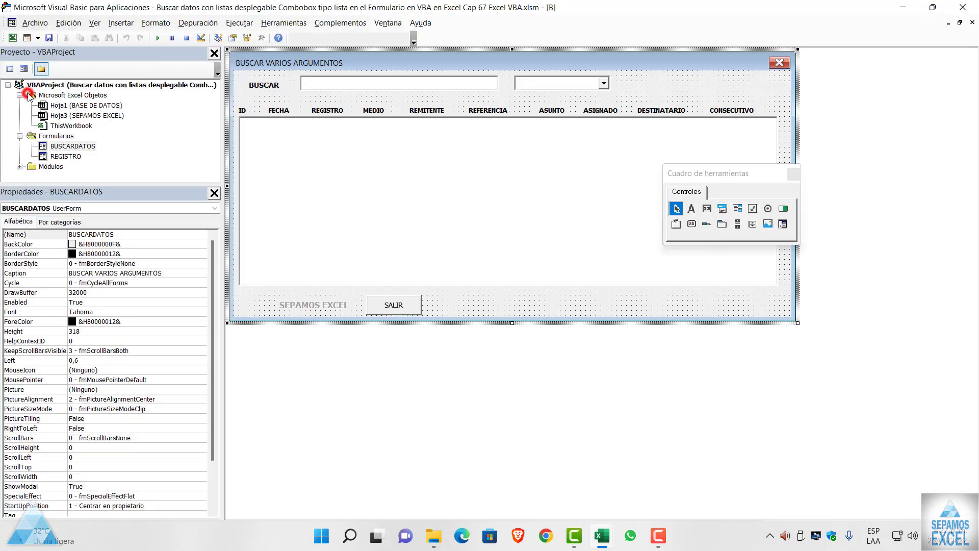
Step: In UserForm_Initialize, add ME.ComboBox1.AddItem "MEMORIA" below the CELULAR item
{"action": "double_click", "coordinate": [477, 304]}
{"action": "left_click", "coordinate": [401, 211]}
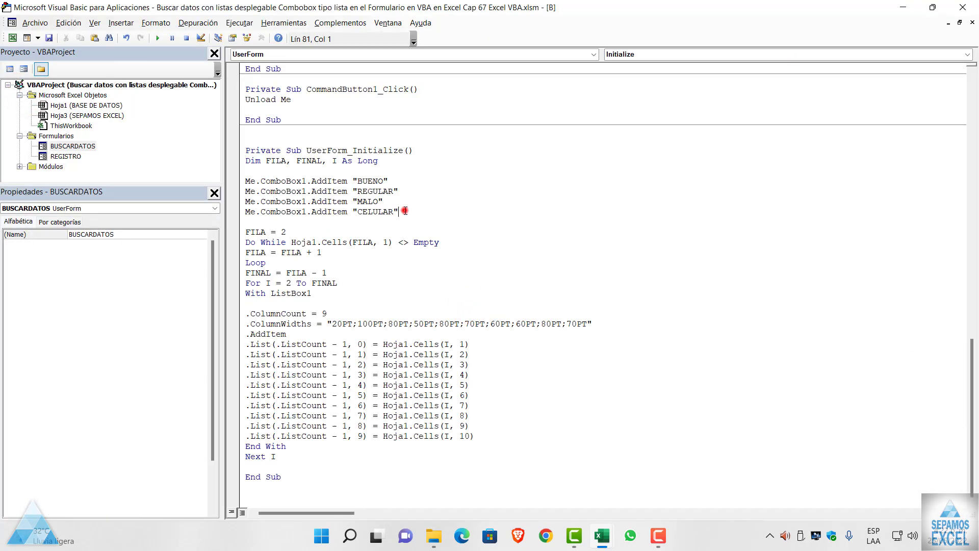
{"action": "key", "text": "Return"}
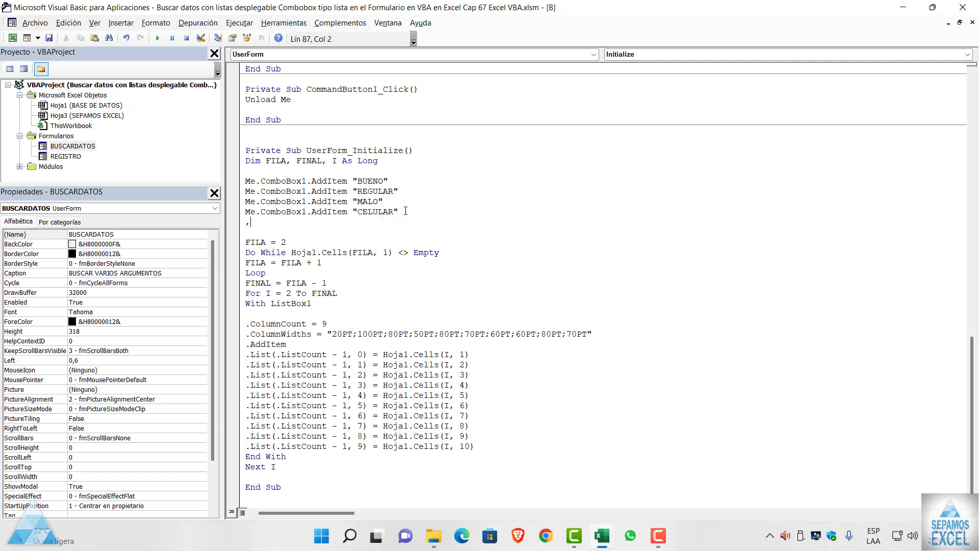
{"action": "type", "text": "ME.C"}
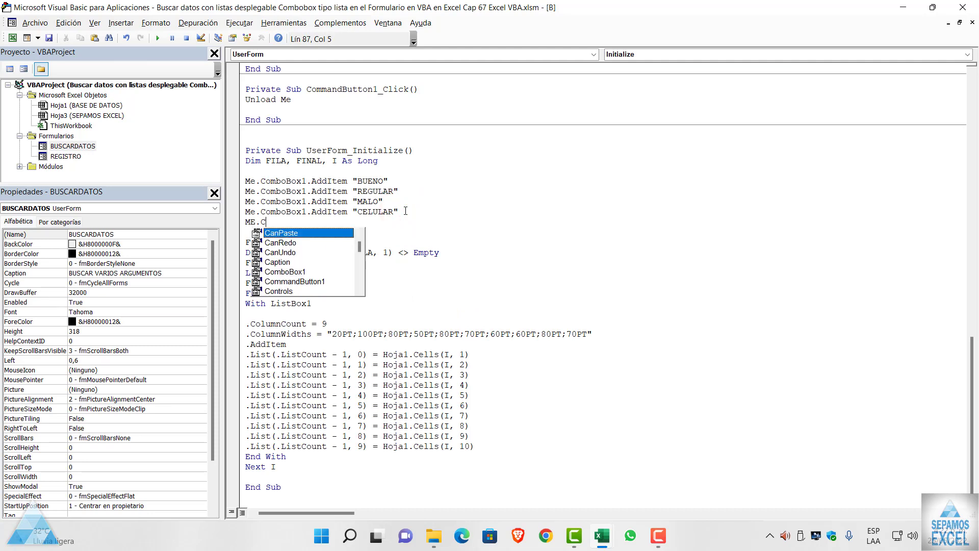
{"action": "type", "text": "om"}
{"action": "key", "text": "Tab"}
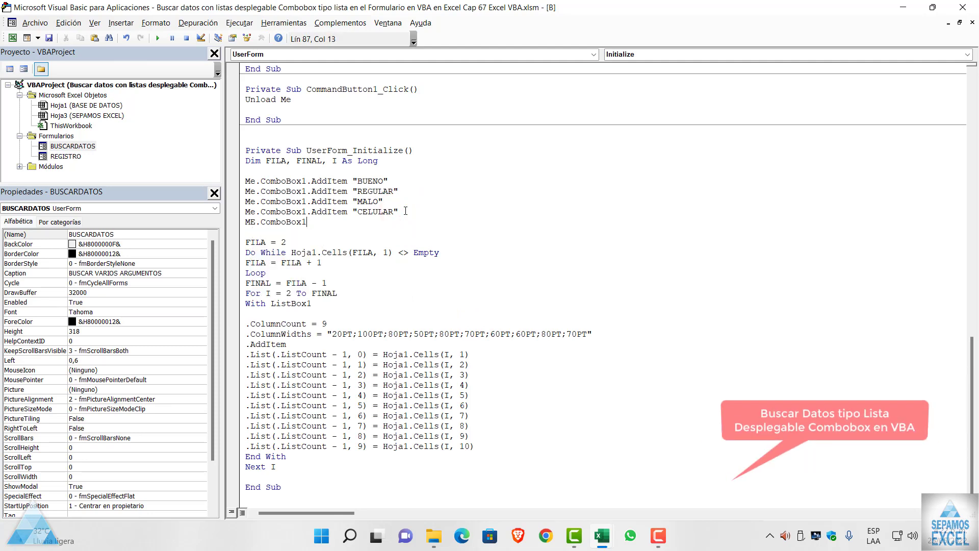
{"action": "type", "text": ".AddItem"}
{"action": "key", "text": "Escape"}
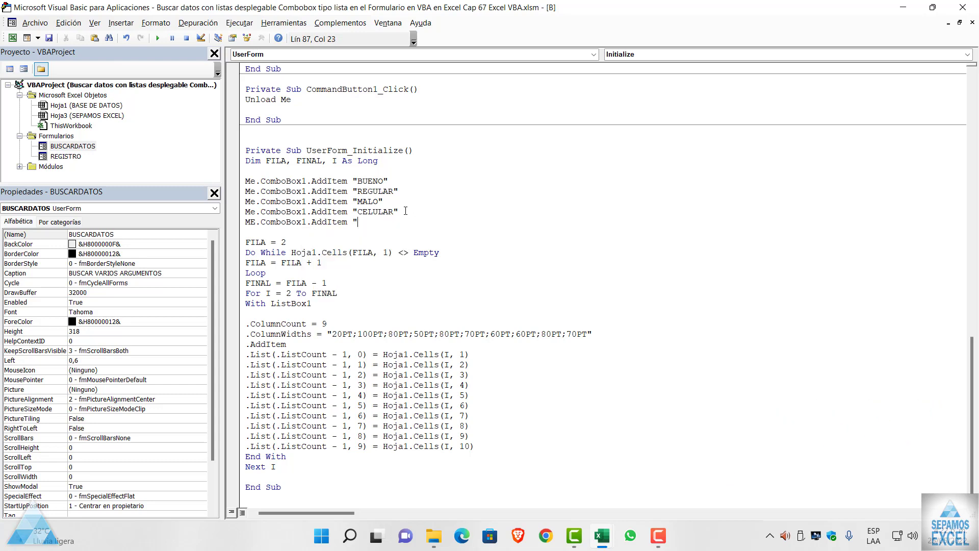
{"action": "type", "text": "MEO"}
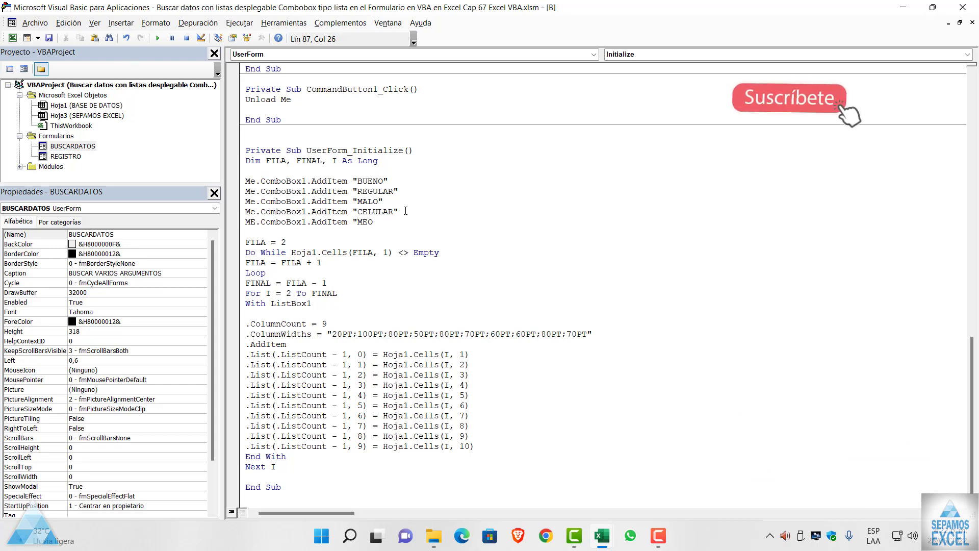
{"action": "key", "text": "BackSpace"}
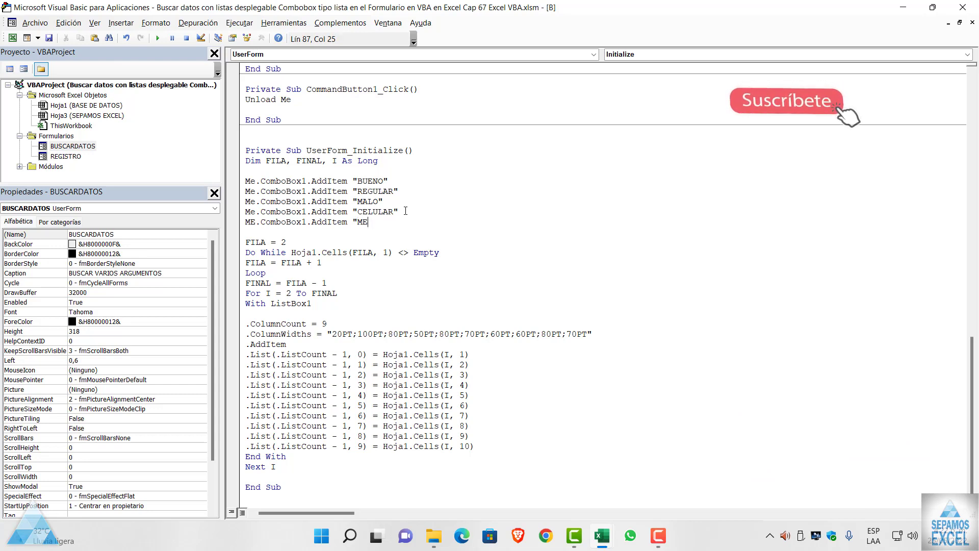
{"action": "type", "text": "MORIOA"}
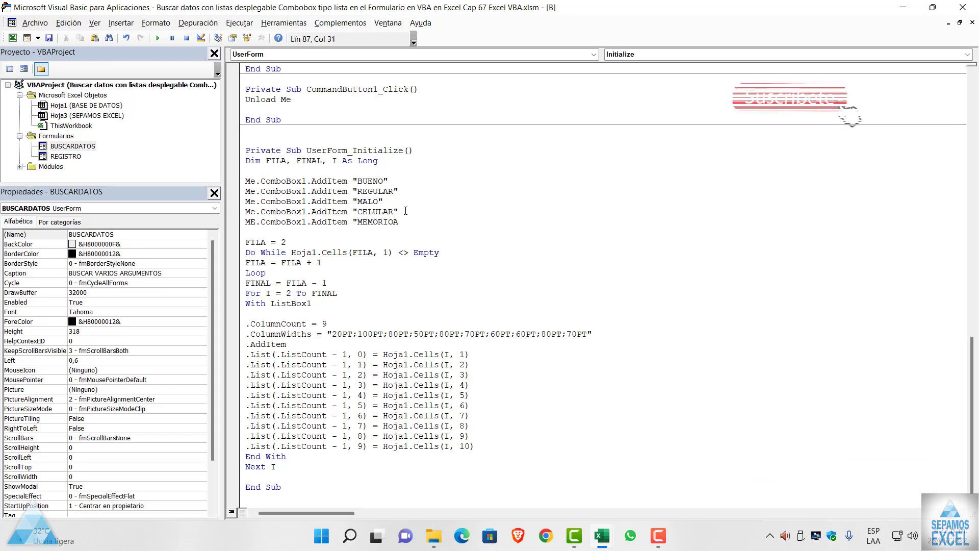
{"action": "key", "text": "BackSpace"}
{"action": "key", "text": "BackSpace"}
{"action": "type", "text": "A"}
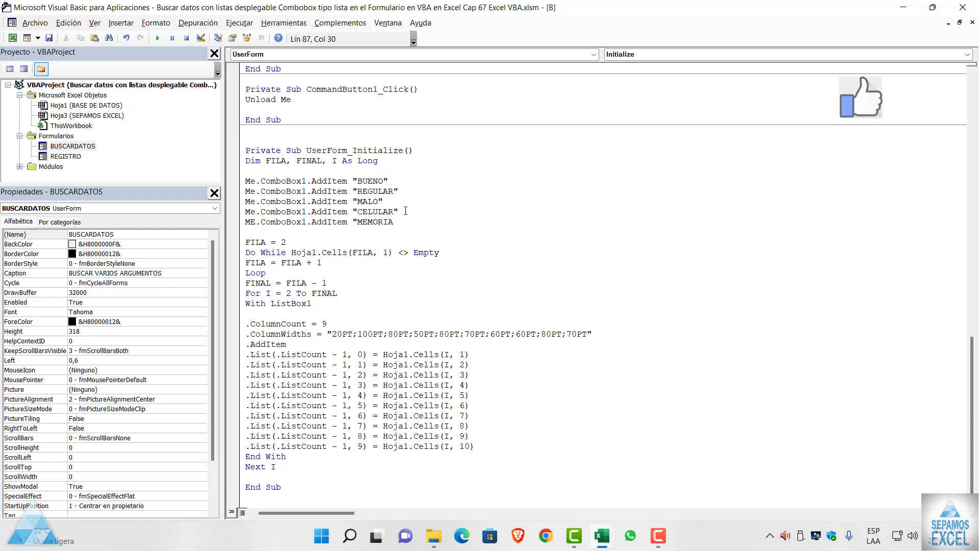
Step: Add CASE IS = "MEMORIA" below the CELULAR case and run the form with F5
{"action": "scroll", "coordinate": [403, 229], "scroll_direction": "up", "scroll_amount": 8}
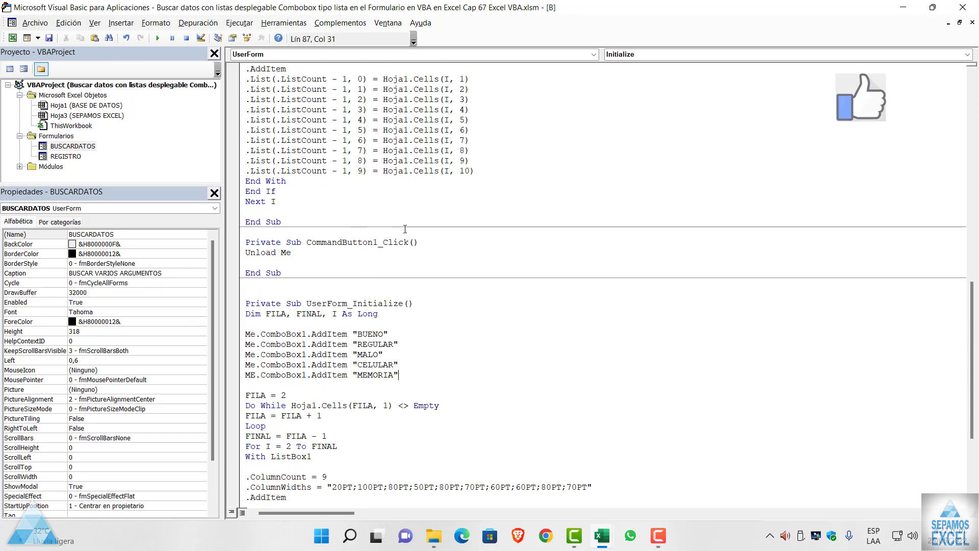
{"action": "scroll", "coordinate": [400, 252], "scroll_direction": "up", "scroll_amount": 5}
{"action": "scroll", "coordinate": [399, 252], "scroll_direction": "up", "scroll_amount": 1}
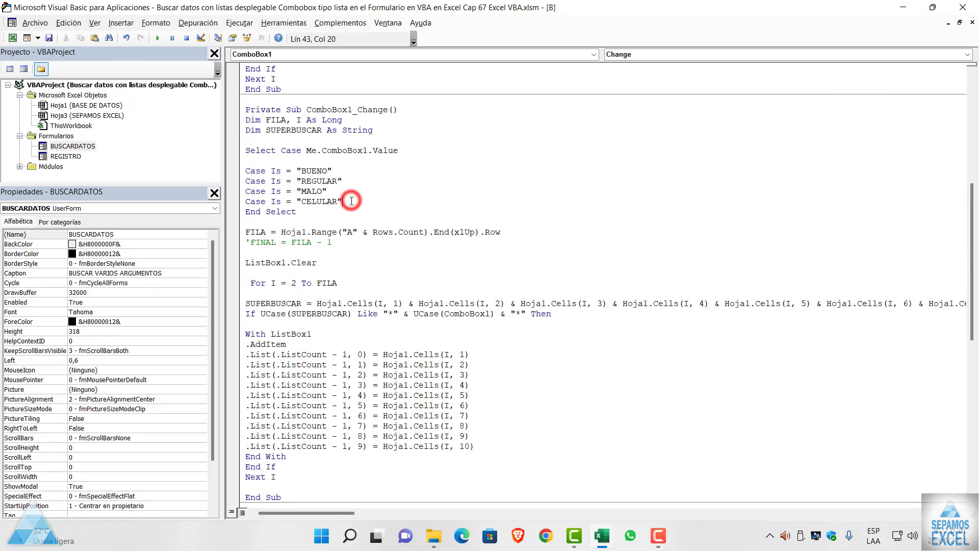
{"action": "key", "text": "Return"}
{"action": "type", "text": "CASE IS = \""}
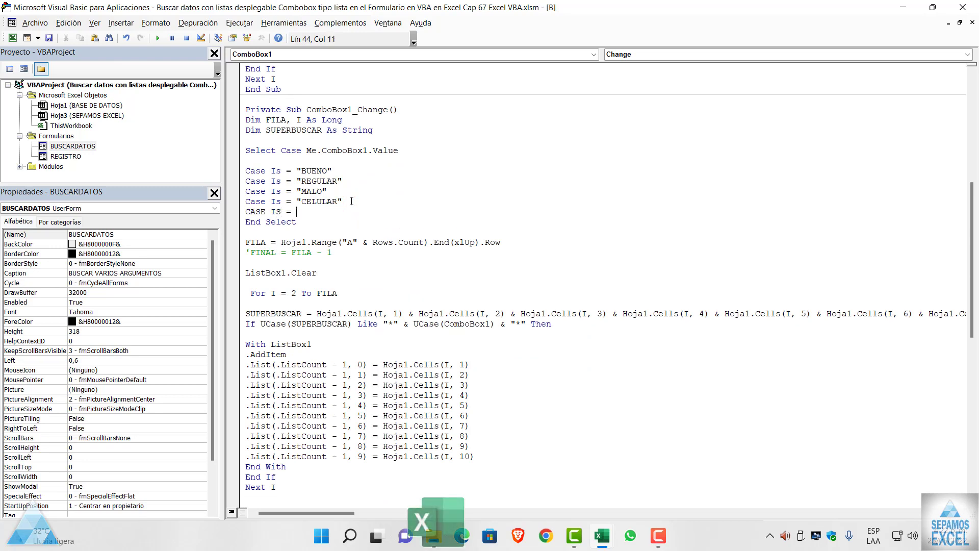
{"action": "type", "text": "MEMORIA"}
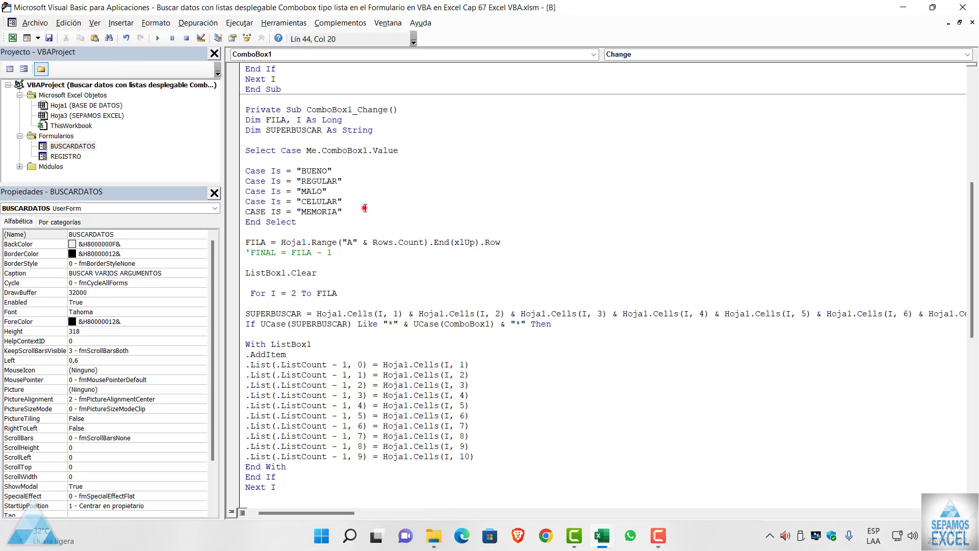
{"action": "key", "text": "F5"}
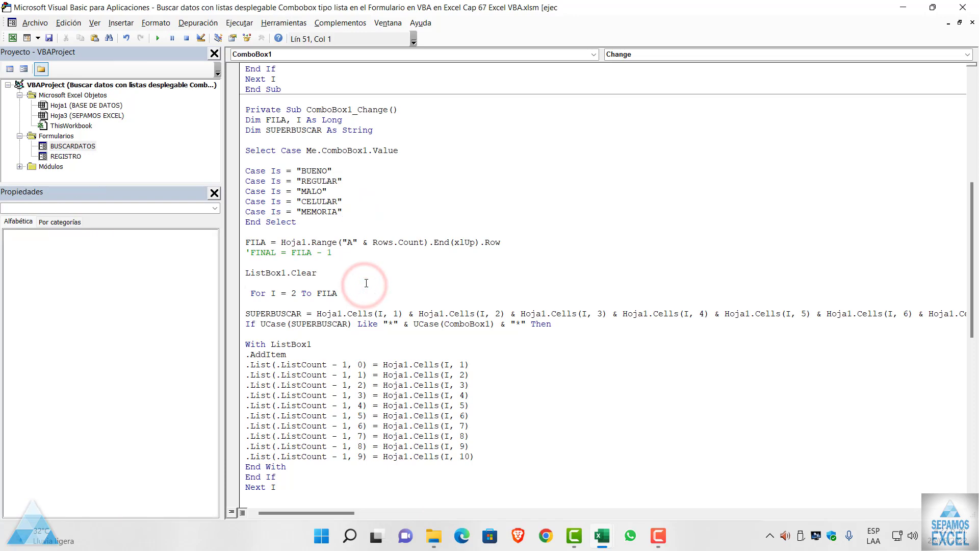
Step: Filter by REGULAR, CELULAR, MEMORIA, BUENO and MALO, repeating CELULAR and BUENO, then close the form
{"action": "left_click", "coordinate": [581, 158]}
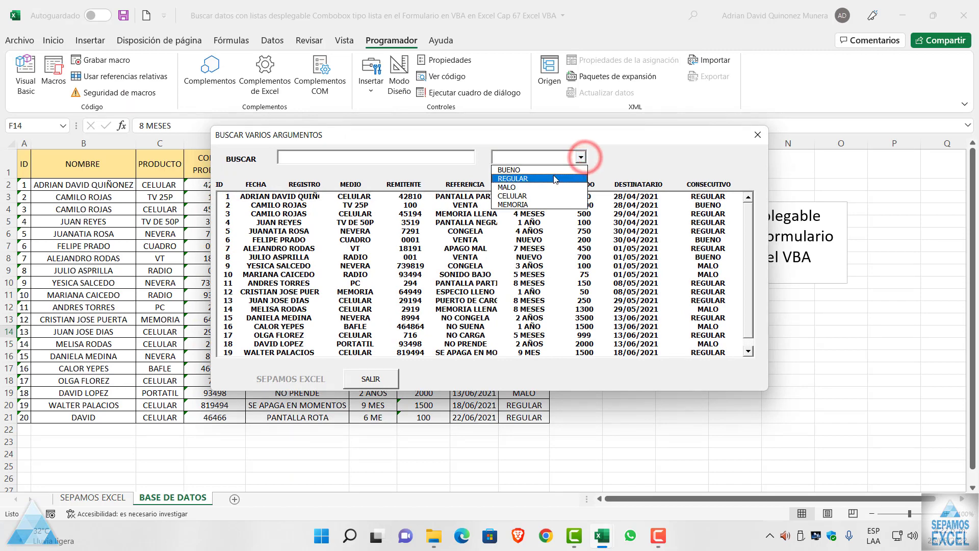
{"action": "left_click", "coordinate": [535, 178]}
{"action": "left_click", "coordinate": [581, 157]}
{"action": "left_click", "coordinate": [512, 196]}
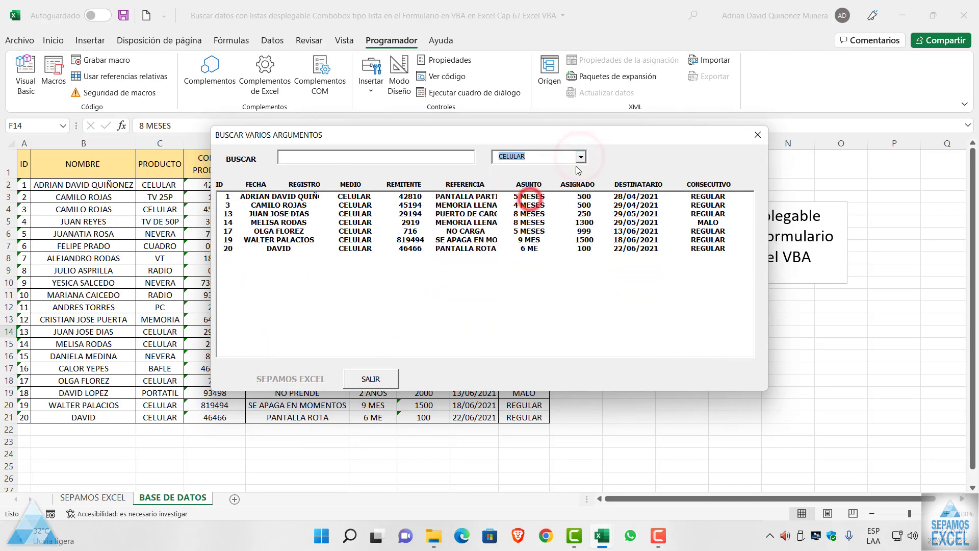
{"action": "left_click", "coordinate": [580, 157]}
{"action": "left_click", "coordinate": [530, 205]}
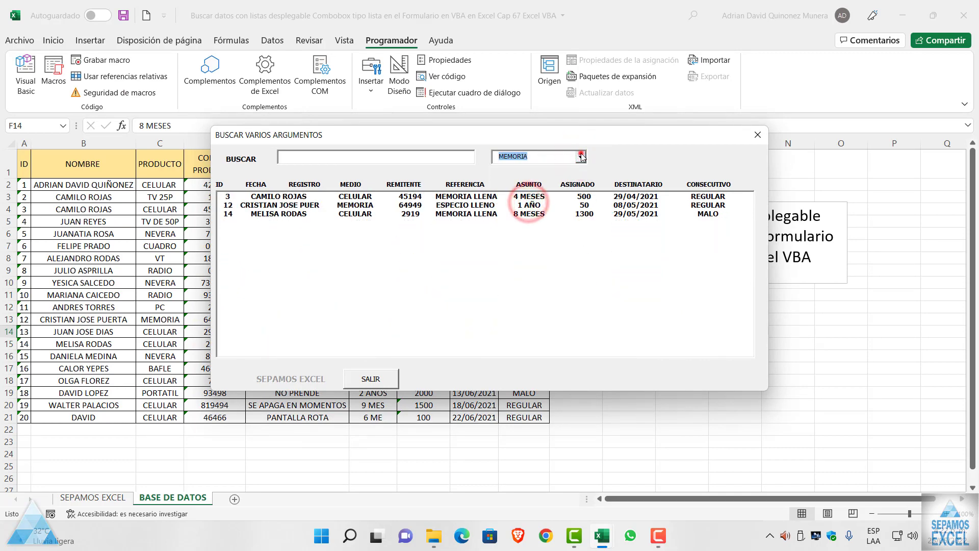
{"action": "left_click", "coordinate": [581, 158]}
{"action": "left_click", "coordinate": [552, 169]}
{"action": "left_click", "coordinate": [581, 158]}
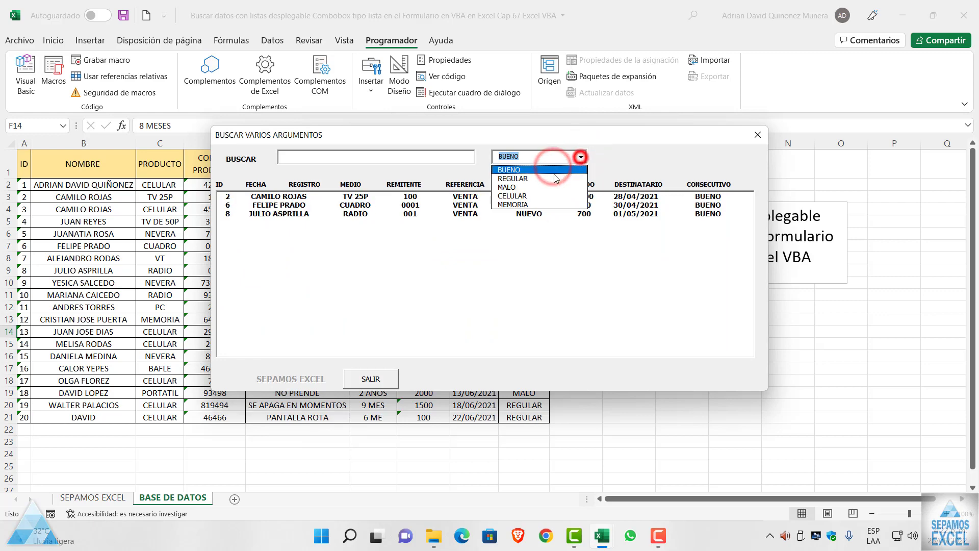
{"action": "left_click", "coordinate": [531, 187]}
{"action": "left_click", "coordinate": [582, 158]}
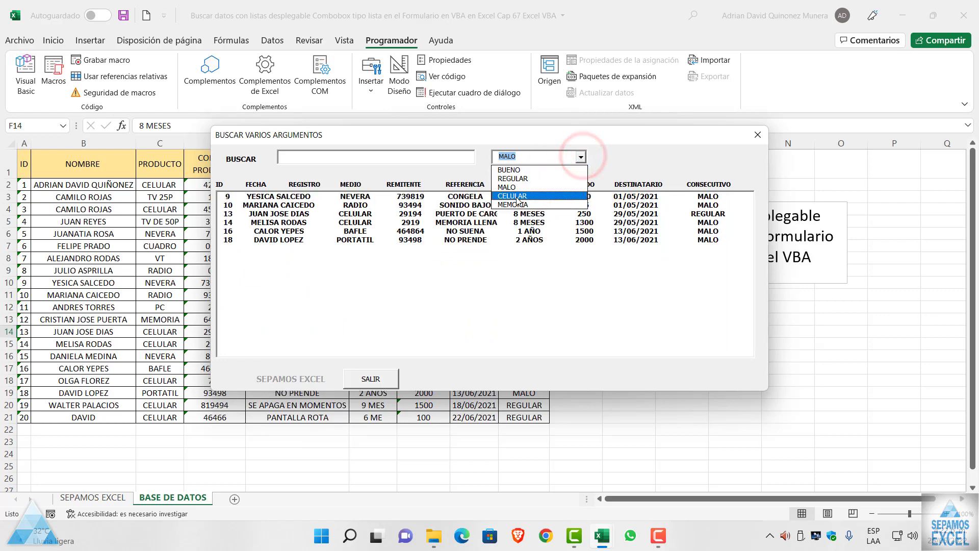
{"action": "left_click", "coordinate": [516, 196]}
{"action": "left_click", "coordinate": [581, 158]}
{"action": "left_click", "coordinate": [510, 169]}
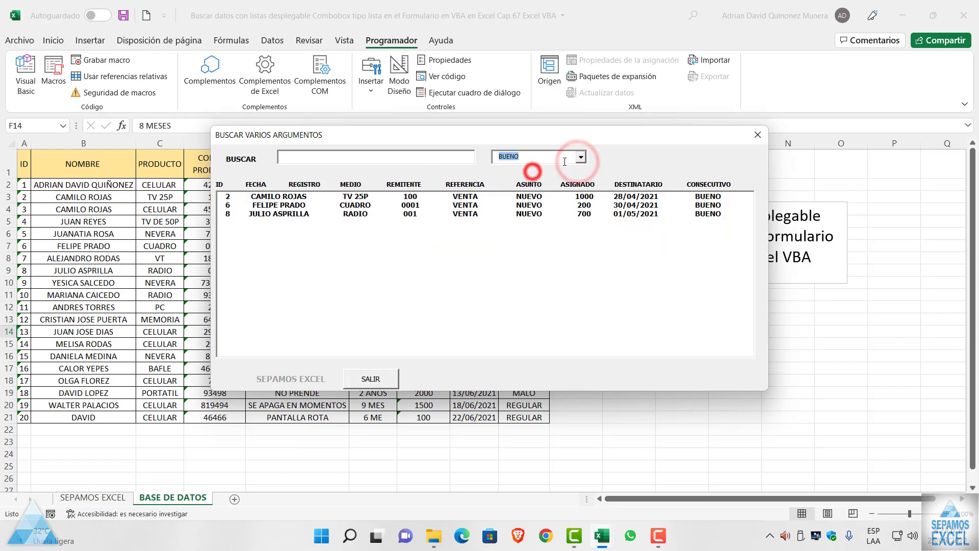
{"action": "left_click", "coordinate": [581, 157]}
{"action": "left_click", "coordinate": [513, 196]}
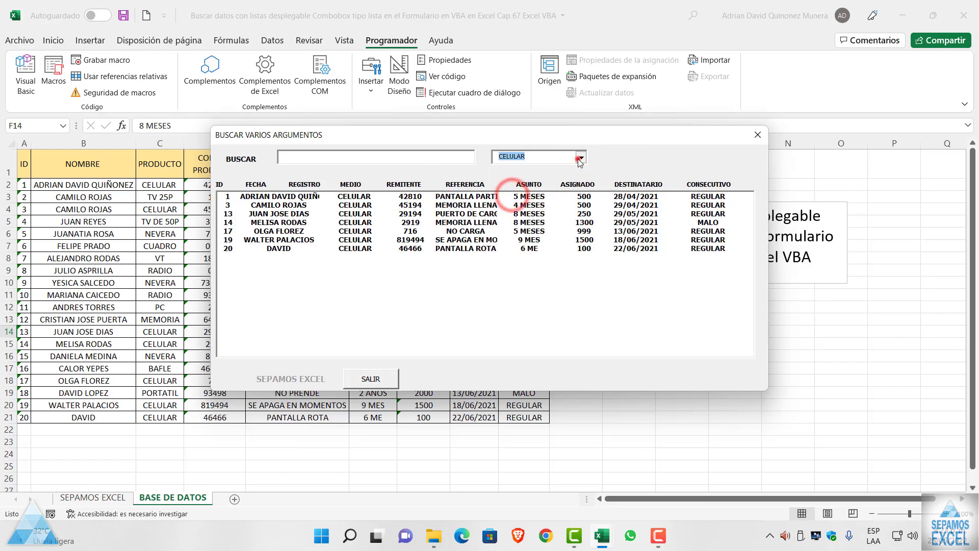
{"action": "left_click", "coordinate": [581, 158]}
{"action": "left_click", "coordinate": [537, 170]}
{"action": "left_click", "coordinate": [758, 135]}
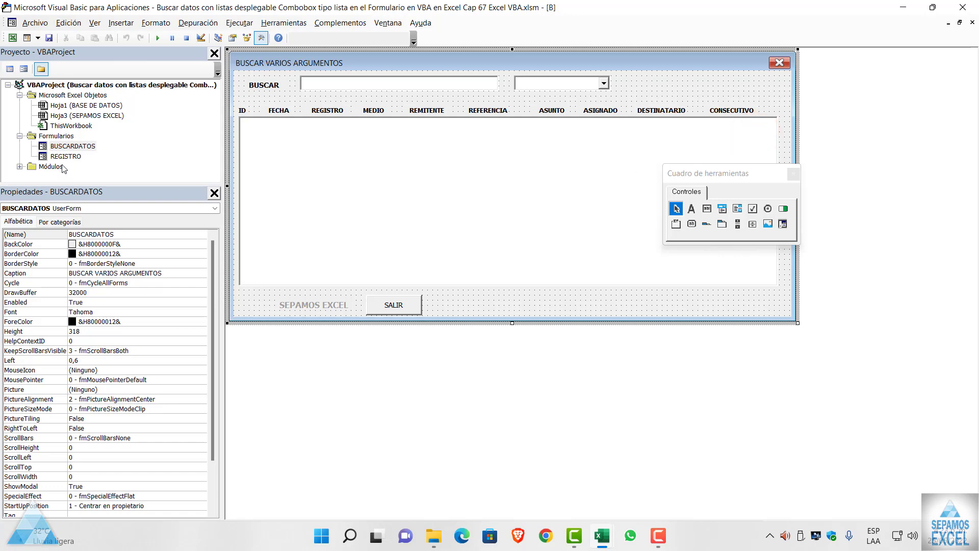
Step: Open and close the client registration form in Excel to check it
{"action": "left_click", "coordinate": [9, 40]}
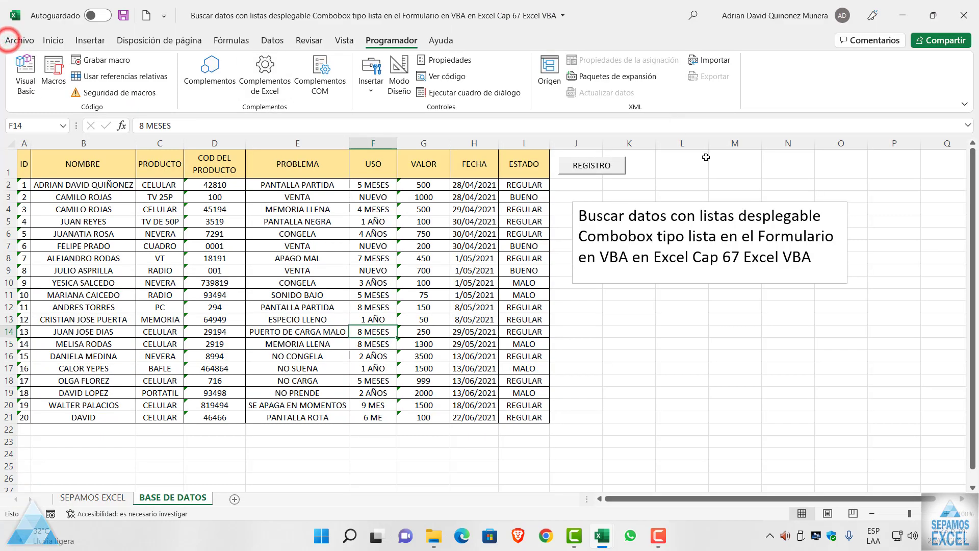
{"action": "left_click", "coordinate": [605, 164]}
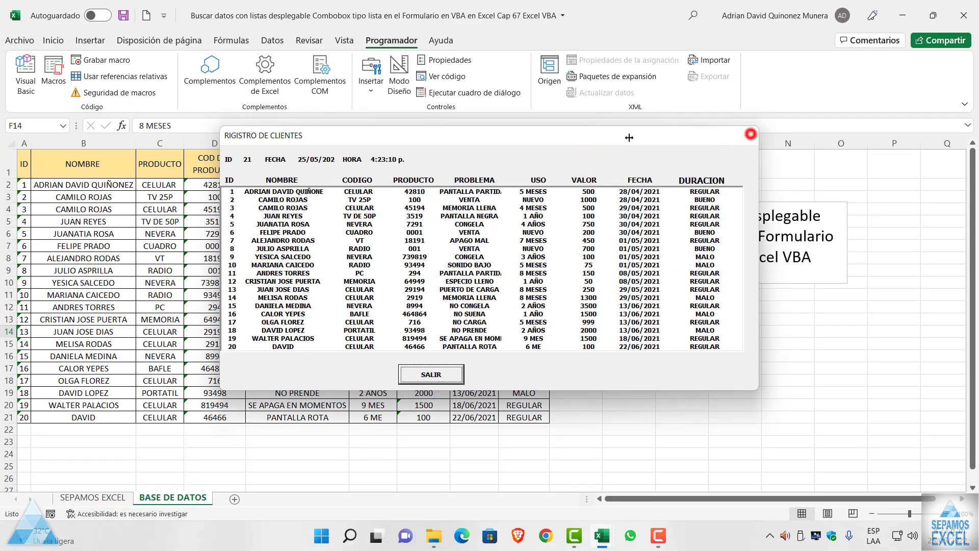
{"action": "left_click", "coordinate": [747, 135]}
{"action": "left_click", "coordinate": [28, 81]}
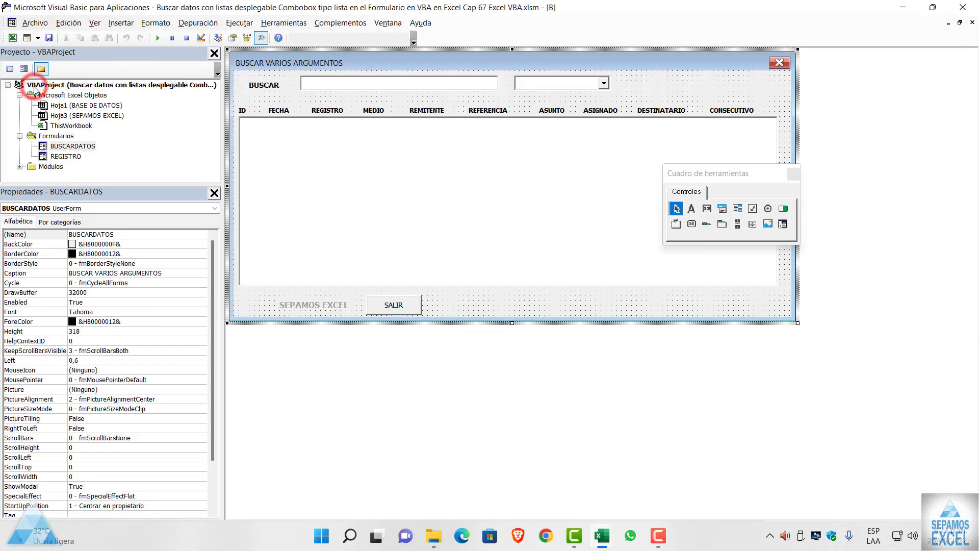
Step: Open the REGISTRO form in the designer and position a second button beside SALIR
{"action": "double_click", "coordinate": [61, 156]}
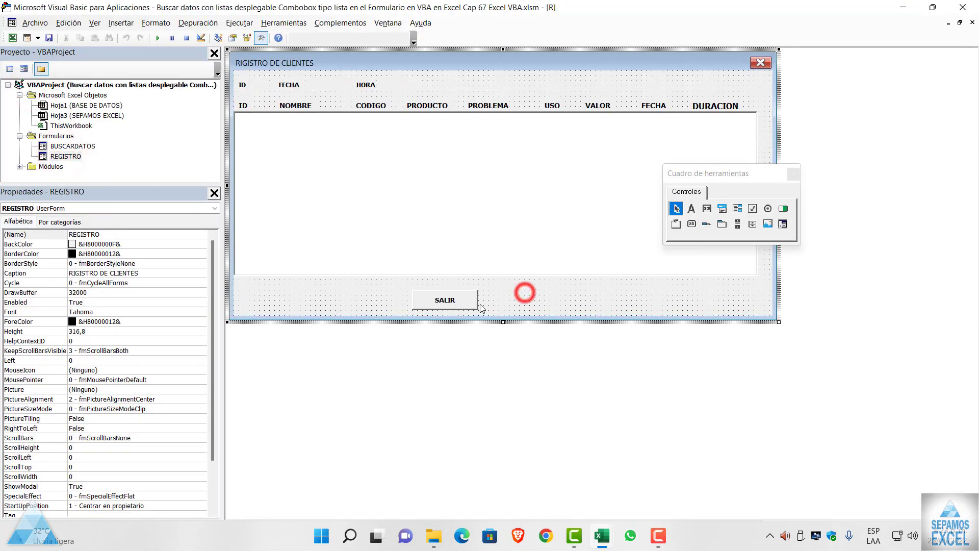
{"action": "left_click", "coordinate": [468, 301]}
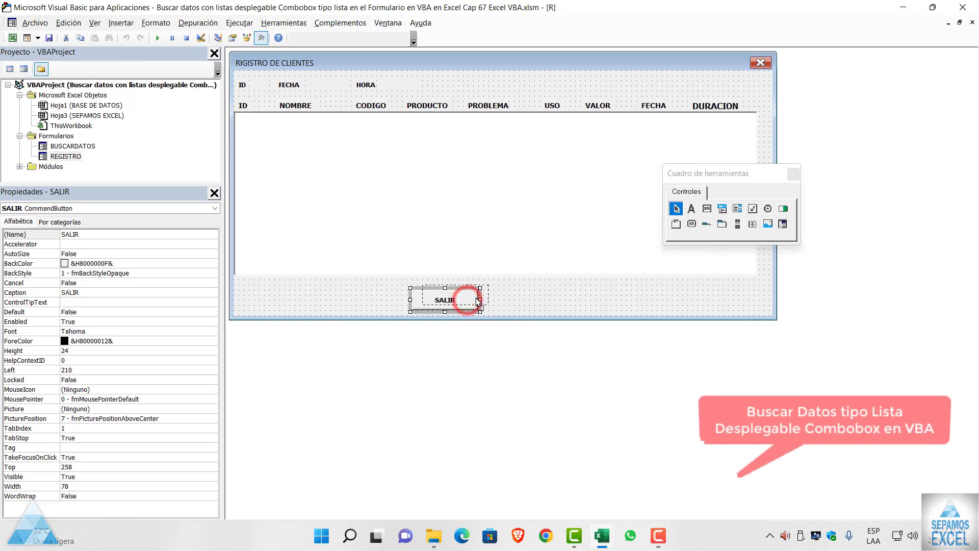
{"action": "left_click", "coordinate": [524, 295]}
{"action": "left_click_drag", "start_coordinate": [472, 303], "coordinate": [555, 302]}
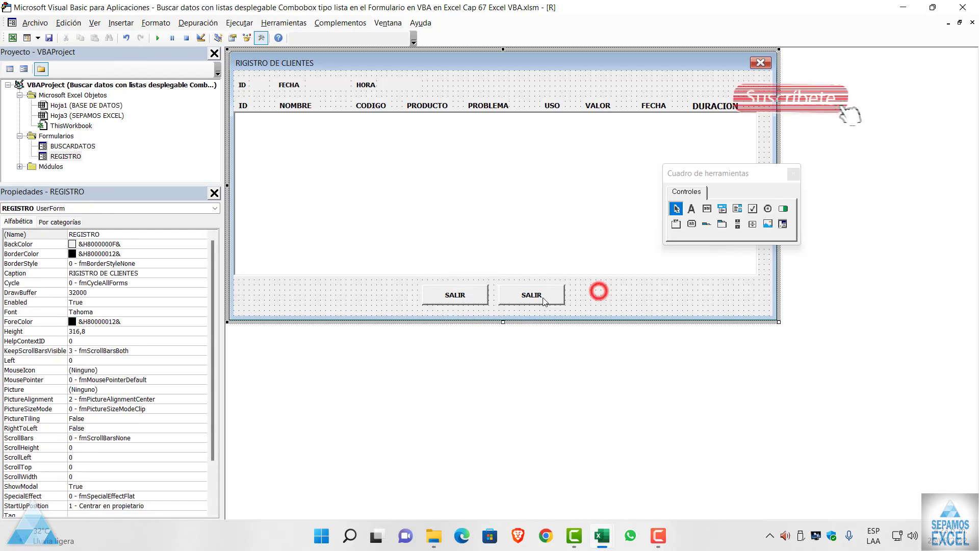
Step: Set the new button's Caption and (Name) both to BUSCAR
{"action": "double_click", "coordinate": [85, 293]}
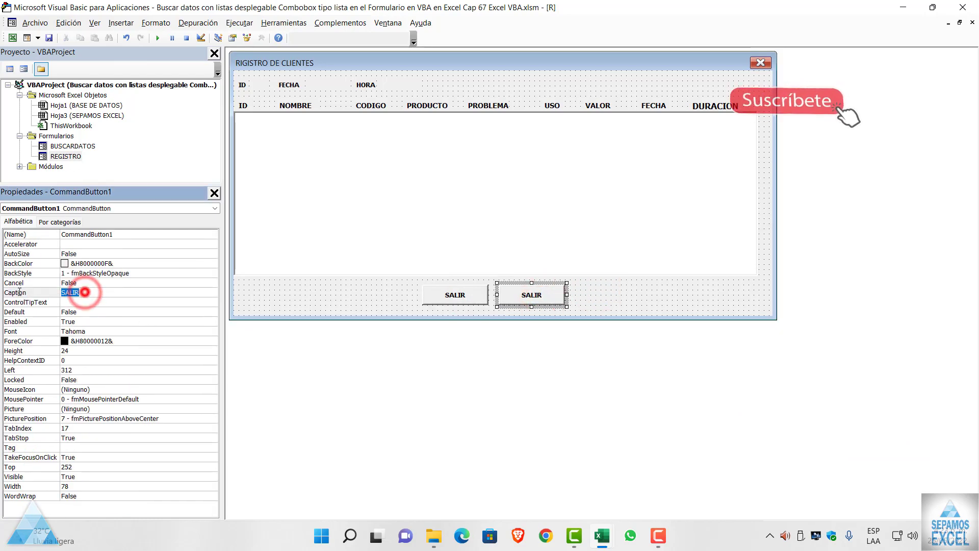
{"action": "key", "text": "BackSpace"}
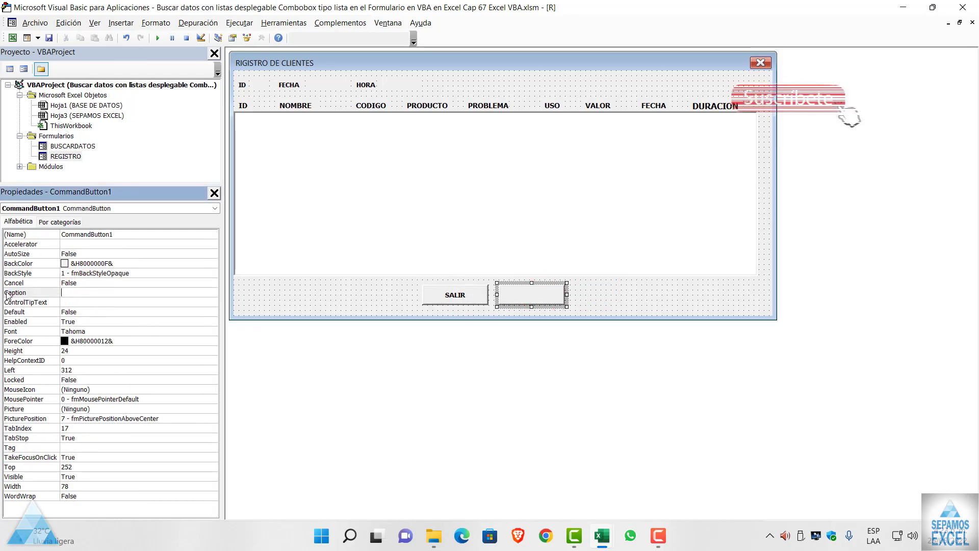
{"action": "type", "text": "BUSCAR"}
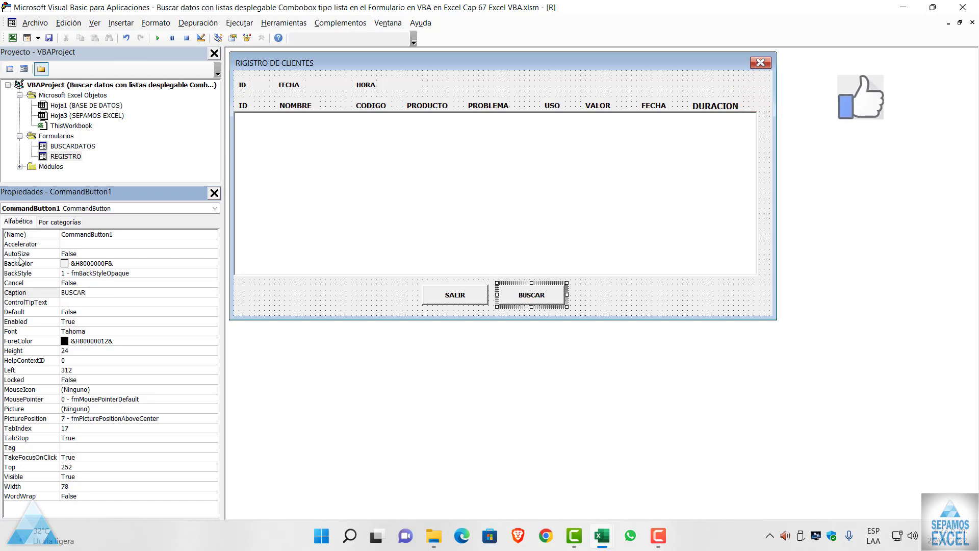
{"action": "left_click", "coordinate": [115, 233]}
{"action": "double_click", "coordinate": [123, 231]}
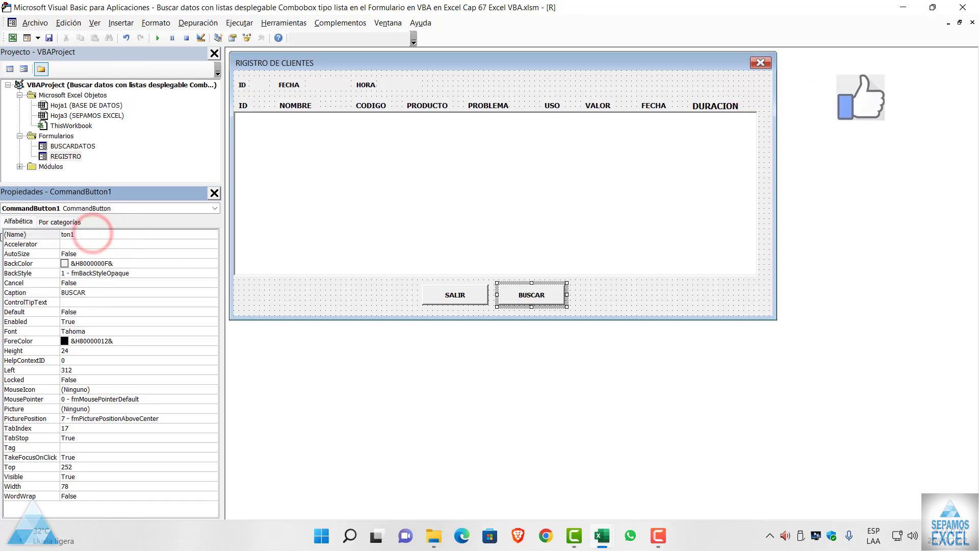
{"action": "type", "text": "ton1"}
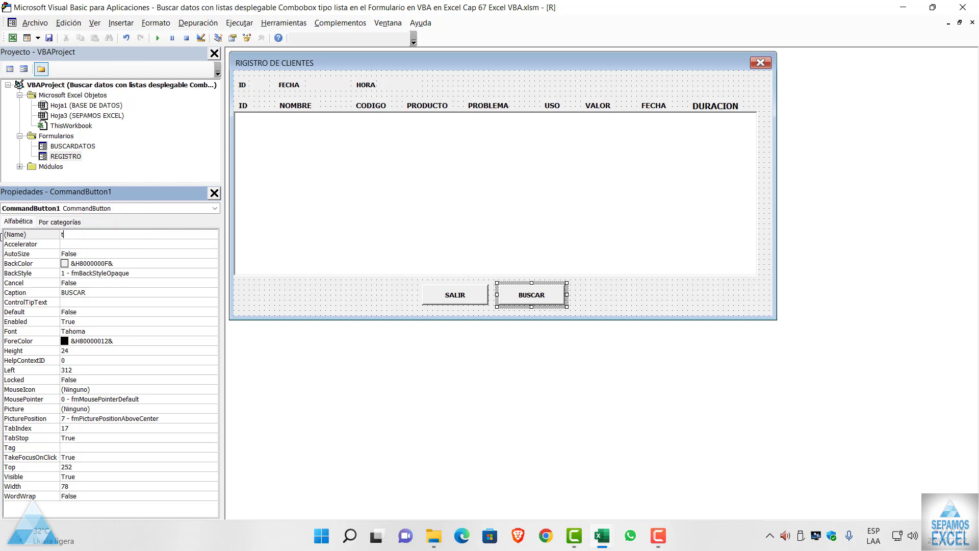
{"action": "key", "text": "BackSpace"}
{"action": "key", "text": "BackSpace"}
{"action": "key", "text": "BackSpace"}
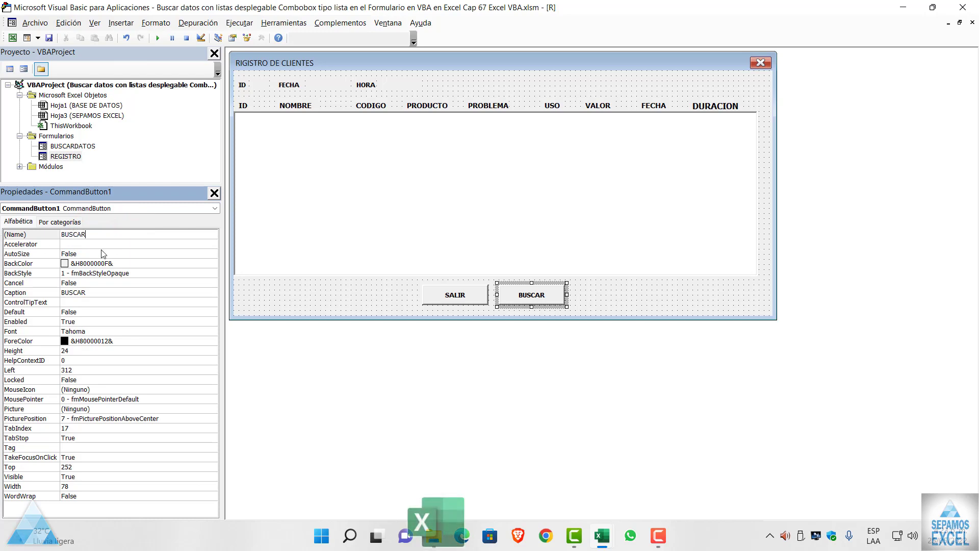
{"action": "left_click", "coordinate": [365, 303]}
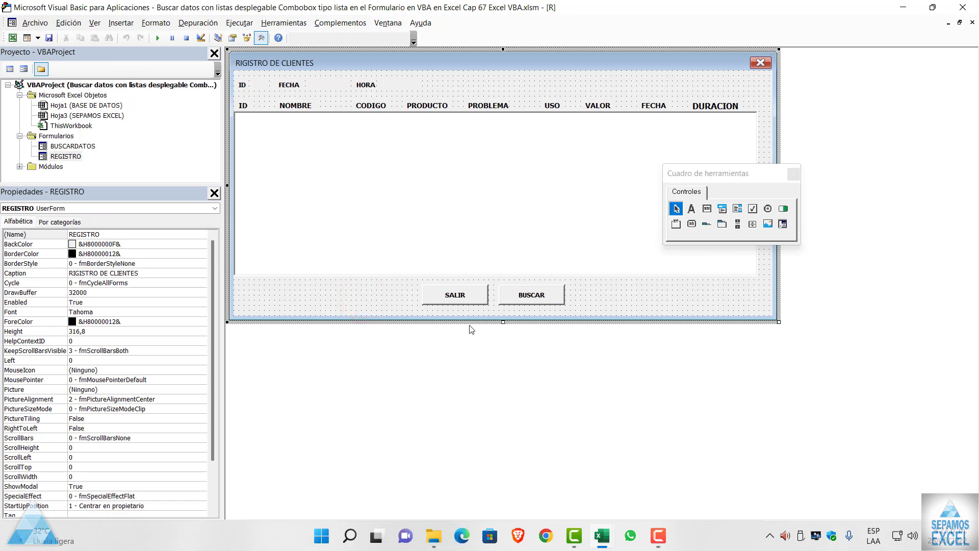
Step: Write BUSCARDATOS.Show in the BUSCAR_Click procedure and return to Excel
{"action": "double_click", "coordinate": [526, 301]}
{"action": "type", "text": "BUSCARDATOS"}
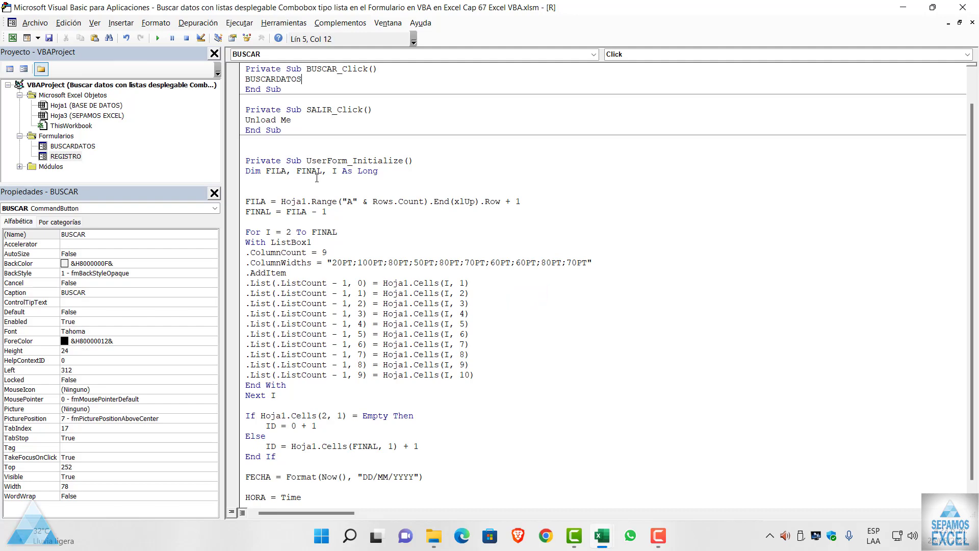
{"action": "type", "text": ".SH"}
{"action": "left_click", "coordinate": [511, 155]}
{"action": "scroll", "coordinate": [511, 155], "scroll_direction": "up", "scroll_amount": 1}
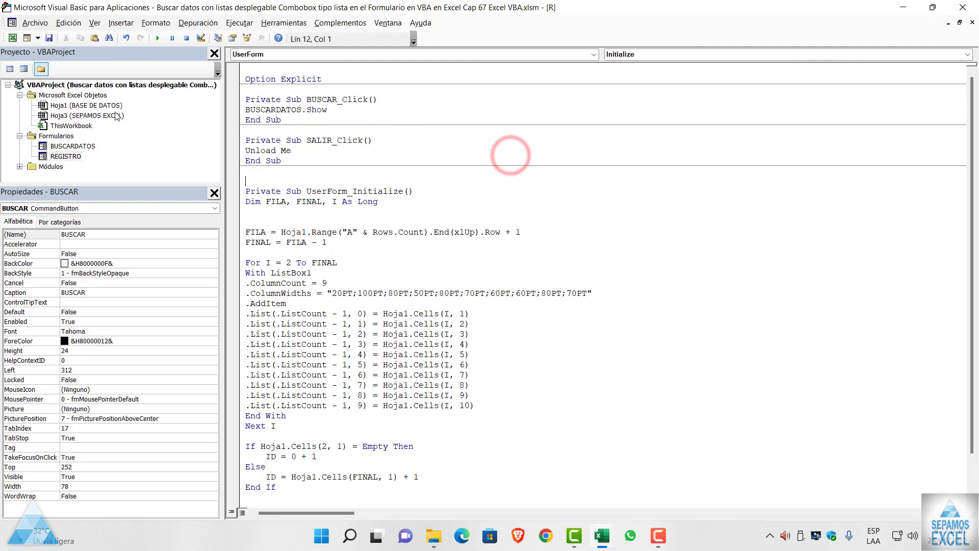
{"action": "left_click", "coordinate": [12, 39]}
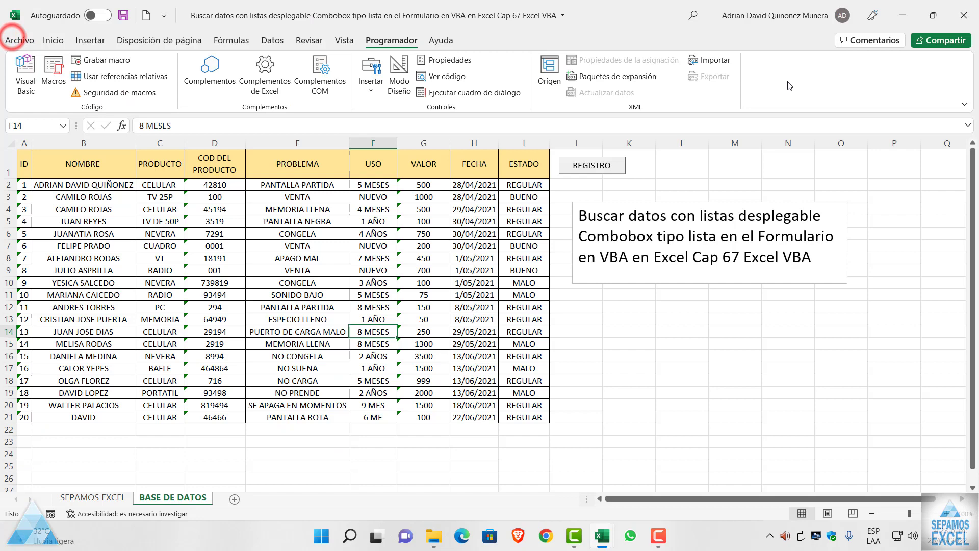
Step: Collapse the Excel ribbon to Show Tabs Only
{"action": "left_click", "coordinate": [890, 184]}
{"action": "left_click", "coordinate": [967, 104]}
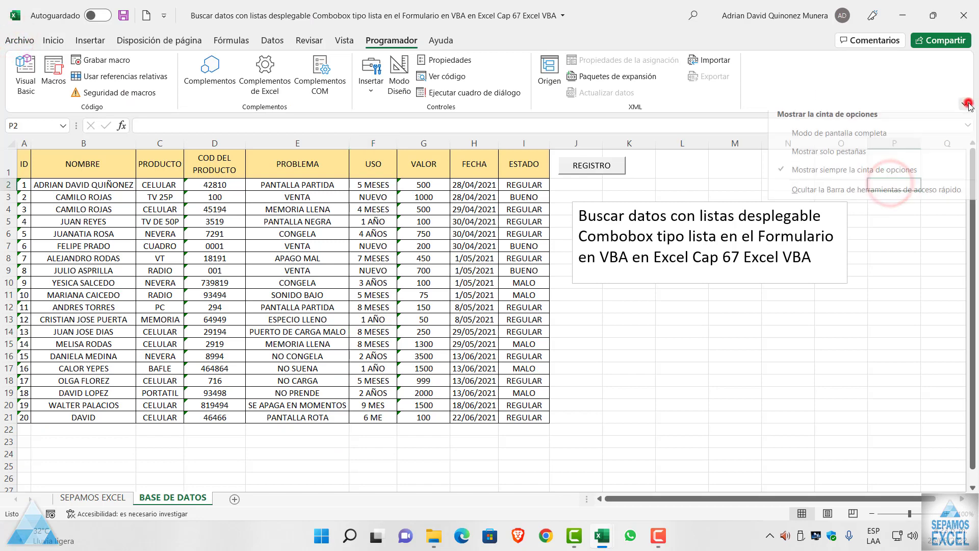
{"action": "left_click", "coordinate": [849, 152]}
{"action": "left_click", "coordinate": [896, 219]}
Step: Open REGISTRO DE CLIENTES, move it aside, and launch the search form via BUSCAR
{"action": "left_click", "coordinate": [614, 102]}
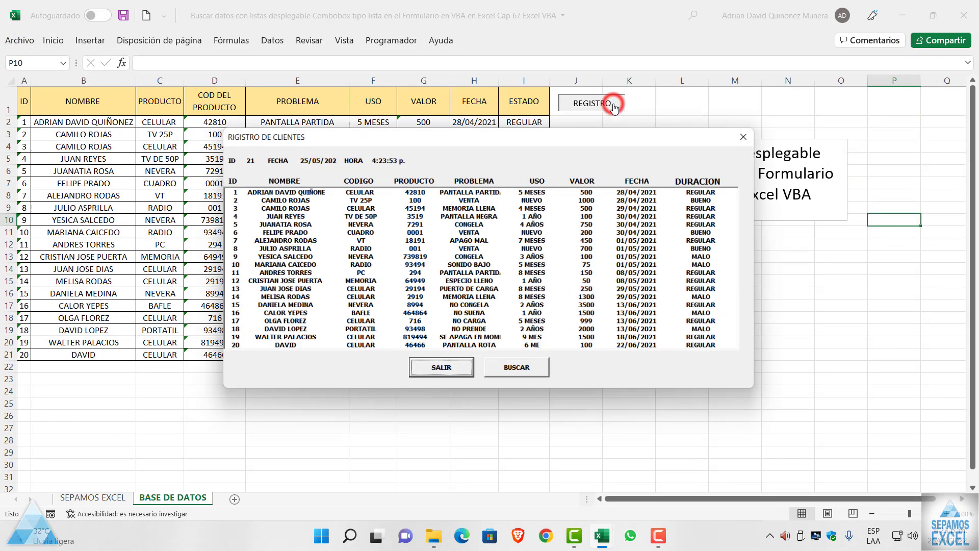
{"action": "mouse_move", "coordinate": [598, 138]}
{"action": "left_mouse_down"}
{"action": "mouse_move", "coordinate": [790, 88]}
{"action": "mouse_move", "coordinate": [800, 48]}
{"action": "left_mouse_up"}
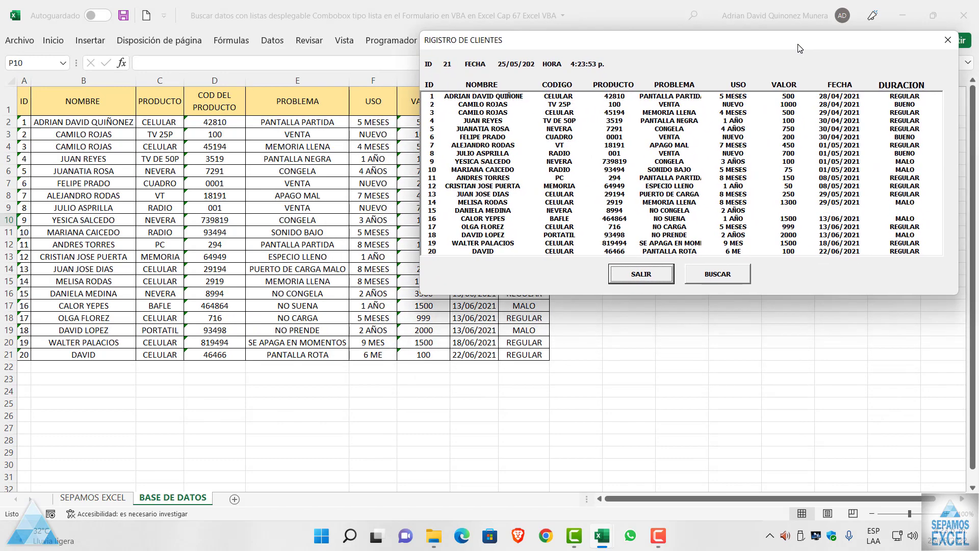
{"action": "left_click", "coordinate": [728, 275]}
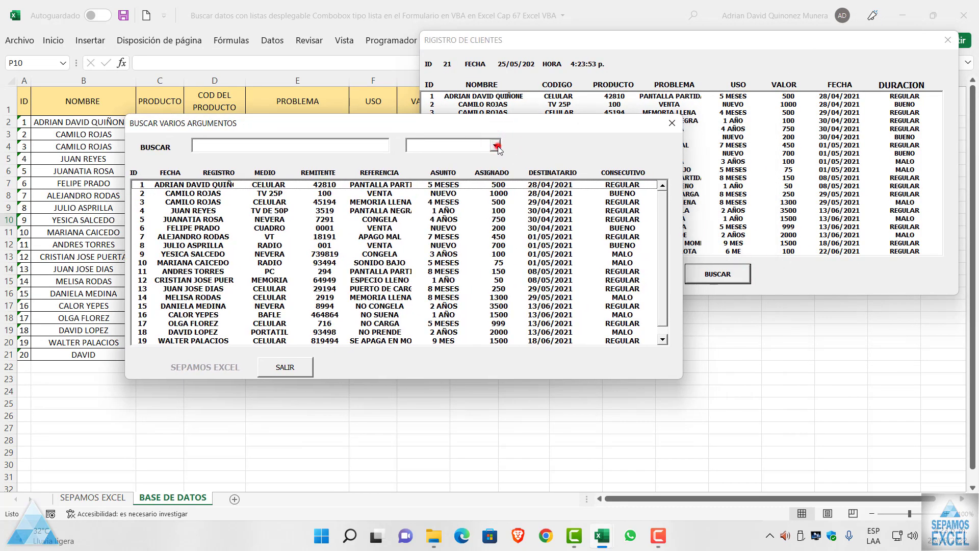
Step: Filter by MALO, MEMORIA, REGULAR, BUENO, CELULAR, BUENO and MALO, then close both forms
{"action": "left_click", "coordinate": [499, 147]}
{"action": "left_click", "coordinate": [464, 175]}
{"action": "left_click", "coordinate": [494, 146]}
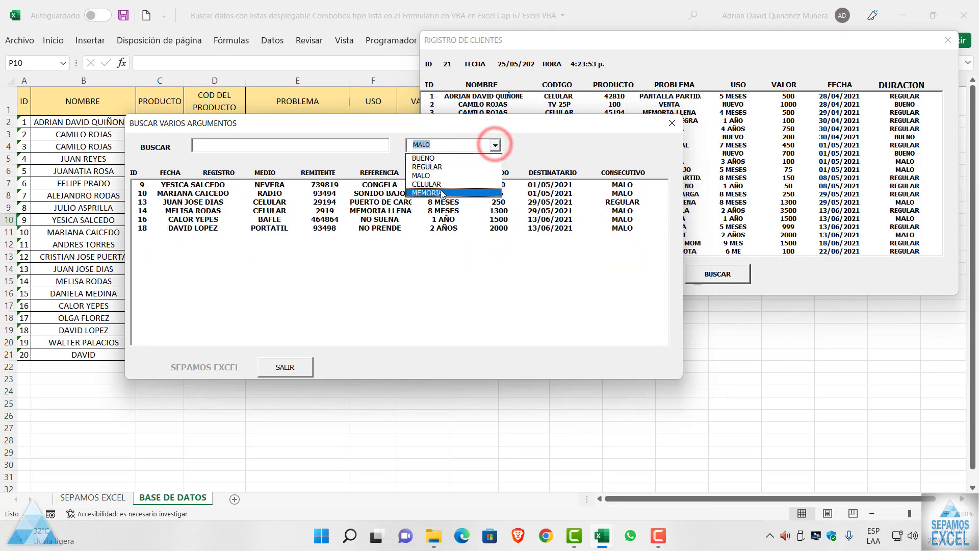
{"action": "left_click", "coordinate": [441, 193]}
{"action": "left_click", "coordinate": [495, 145]}
{"action": "left_click", "coordinate": [457, 167]}
{"action": "left_click", "coordinate": [494, 146]}
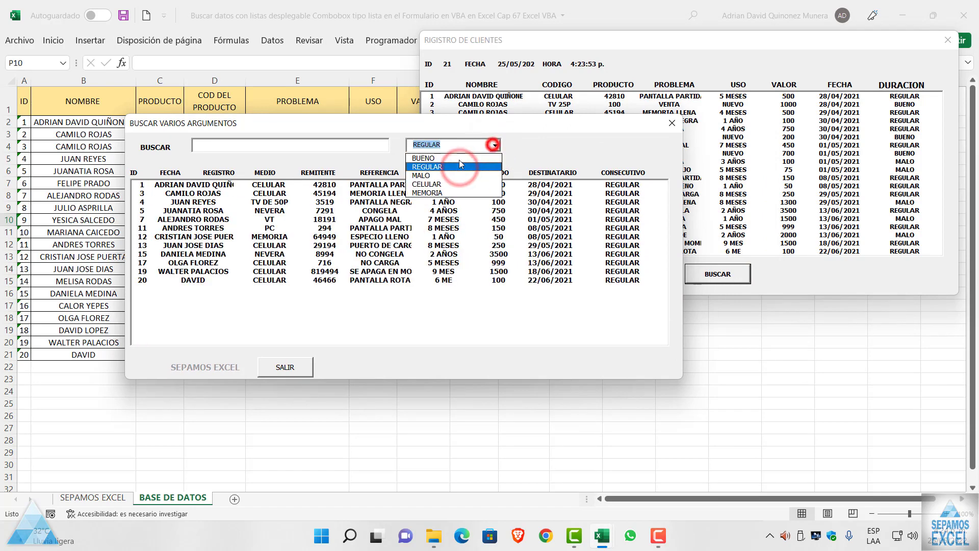
{"action": "left_click", "coordinate": [449, 158]}
{"action": "left_click", "coordinate": [495, 145]}
{"action": "left_click", "coordinate": [444, 184]}
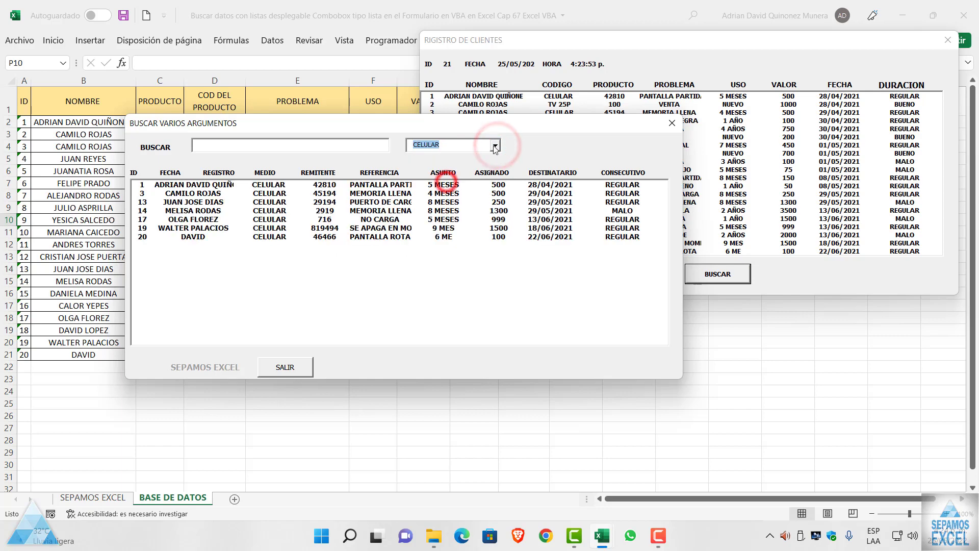
{"action": "left_click", "coordinate": [495, 145]}
{"action": "left_click", "coordinate": [449, 158]}
{"action": "left_click", "coordinate": [494, 146]}
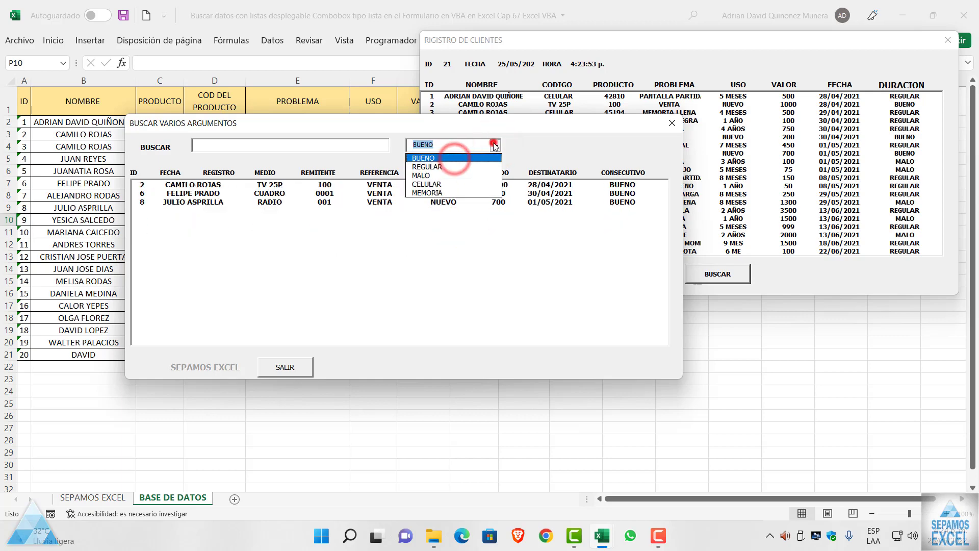
{"action": "left_click", "coordinate": [442, 176]}
{"action": "left_click", "coordinate": [671, 123]}
{"action": "left_click", "coordinate": [634, 275]}
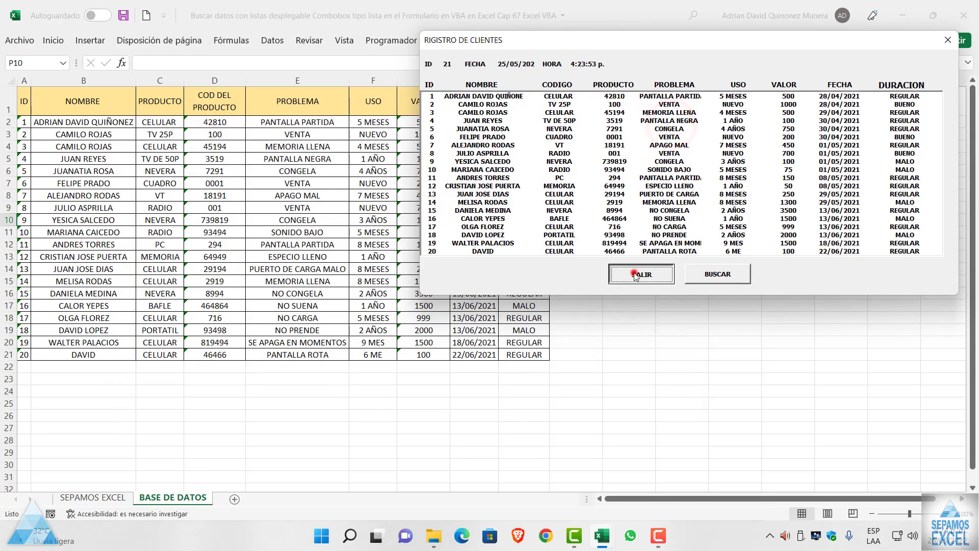
Step: Open the BUSCARDATOS form's ComboBox1_Change code in the VBA editor
{"action": "left_click", "coordinate": [378, 37]}
{"action": "left_click", "coordinate": [19, 72]}
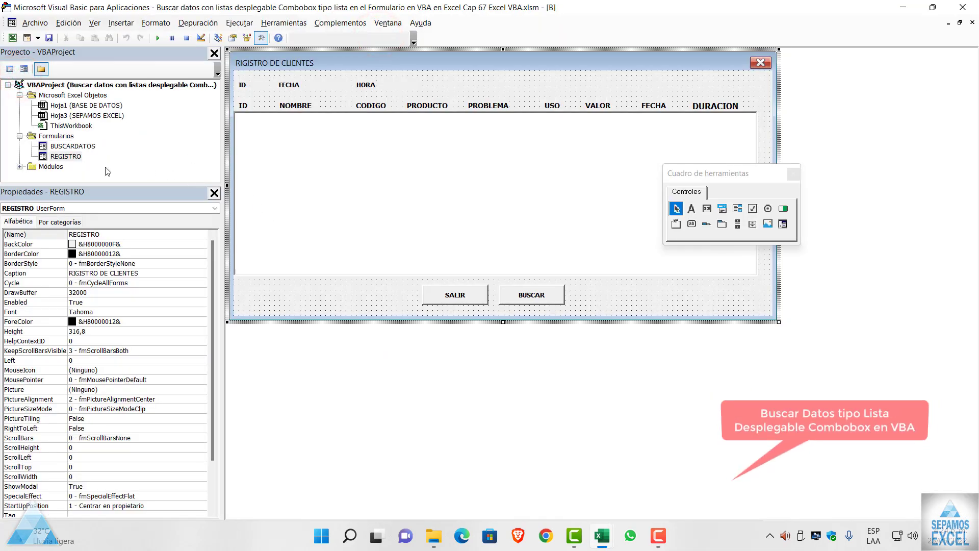
{"action": "double_click", "coordinate": [74, 146]}
{"action": "double_click", "coordinate": [576, 85]}
{"action": "scroll", "coordinate": [573, 81], "scroll_direction": "down", "scroll_amount": 2}
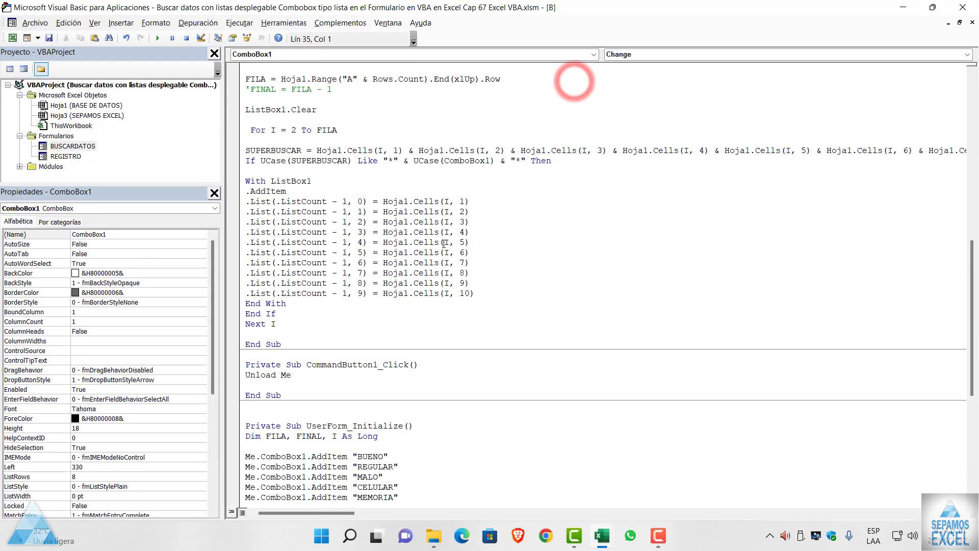
Step: Add a MsgBox line after Next I with DATOS ENCONTRADOS CON EXITO, vbInformation and SEPAMOS EXCEL
{"action": "left_click", "coordinate": [281, 330]}
{"action": "type", "text": "ME"}
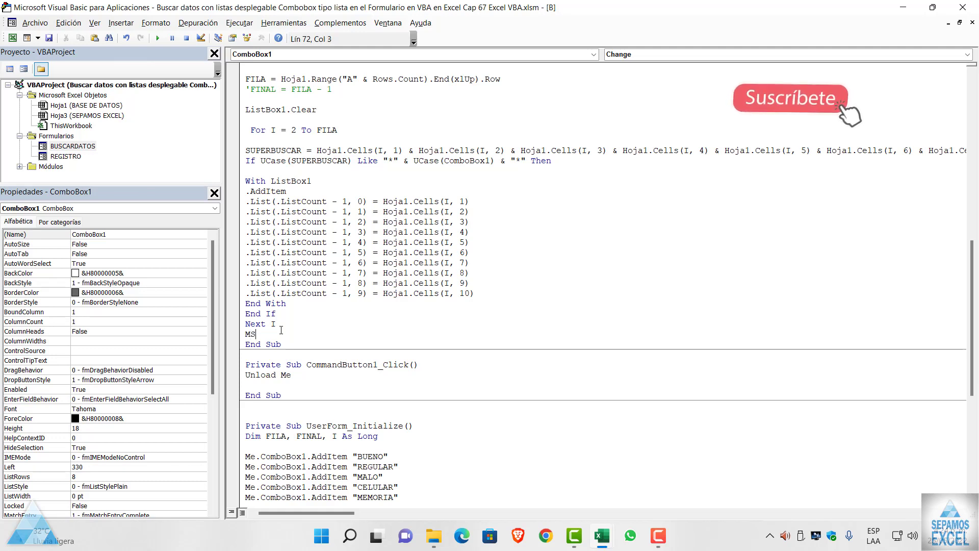
{"action": "type", "text": "SGBOX DATOS"}
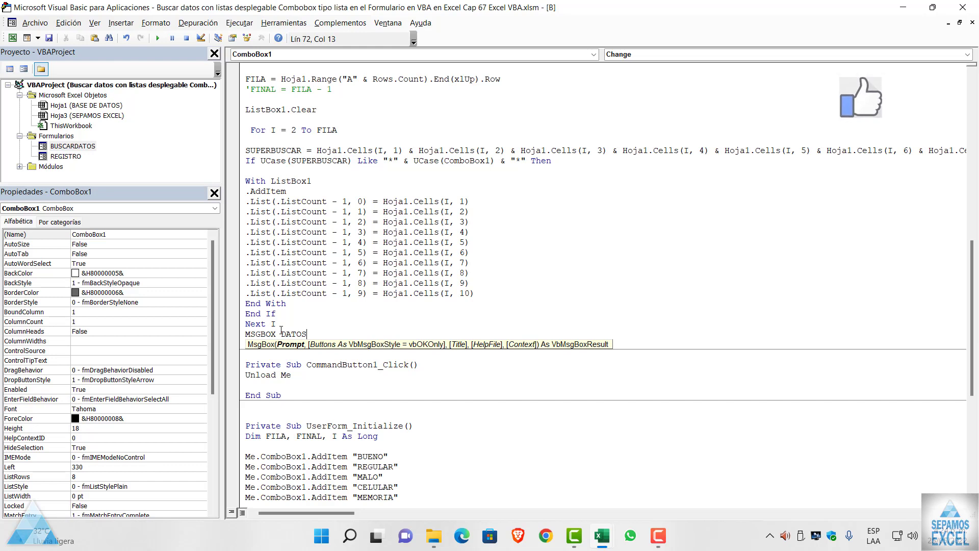
{"action": "type", "text": " ENCONT"}
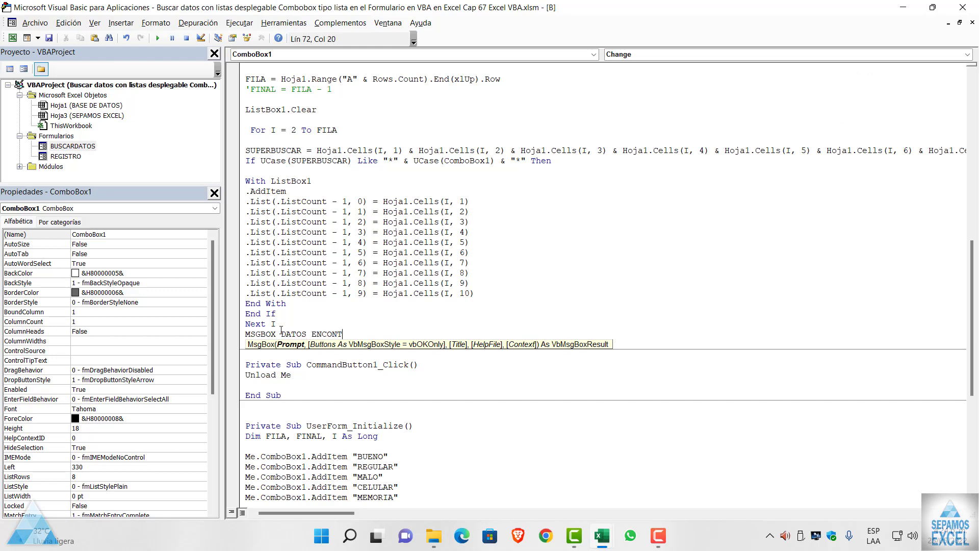
{"action": "type", "text": "RADOS CON EXTIO"}
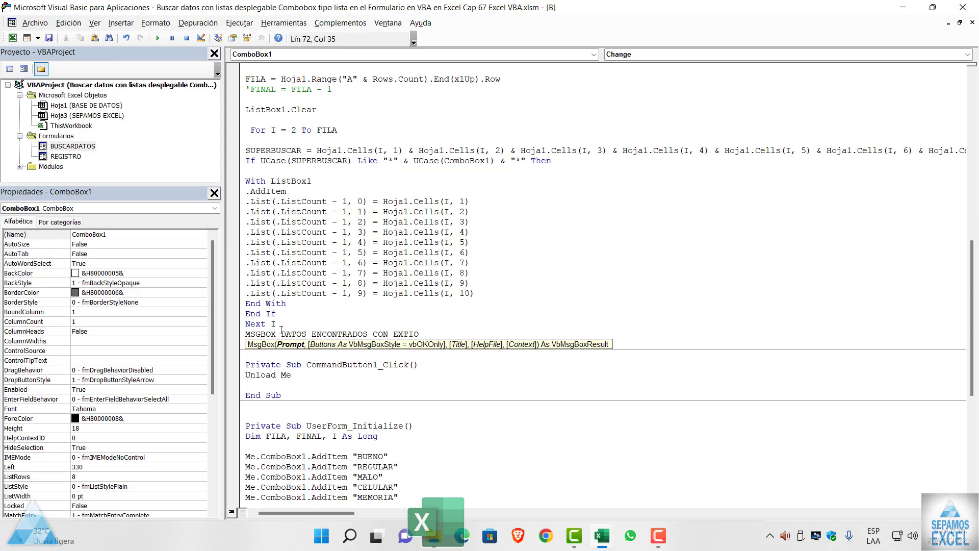
{"action": "key", "text": "BackSpace"}
{"action": "key", "text": "BackSpace"}
{"action": "key", "text": "BackSpace"}
{"action": "type", "text": "ITO,"}
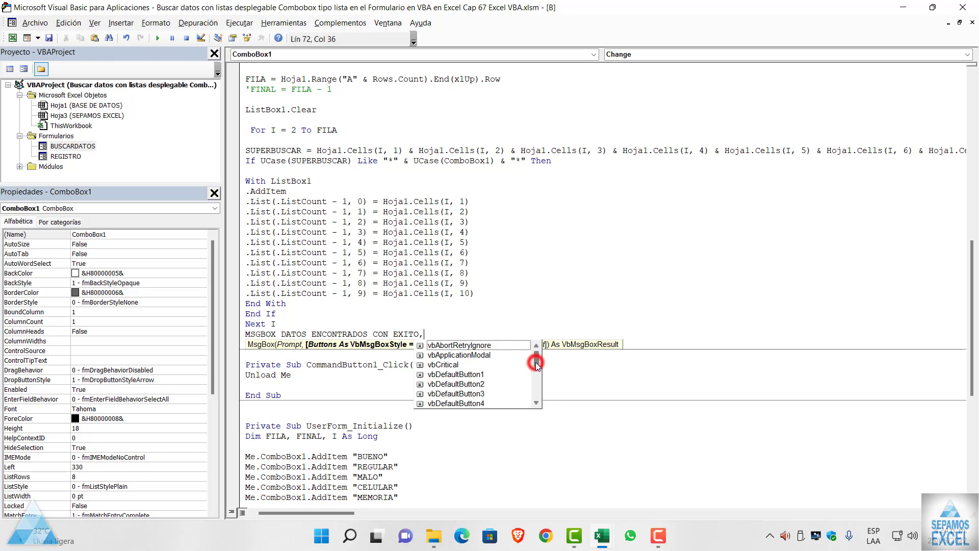
{"action": "left_click_drag", "start_coordinate": [535, 363], "coordinate": [535, 370]}
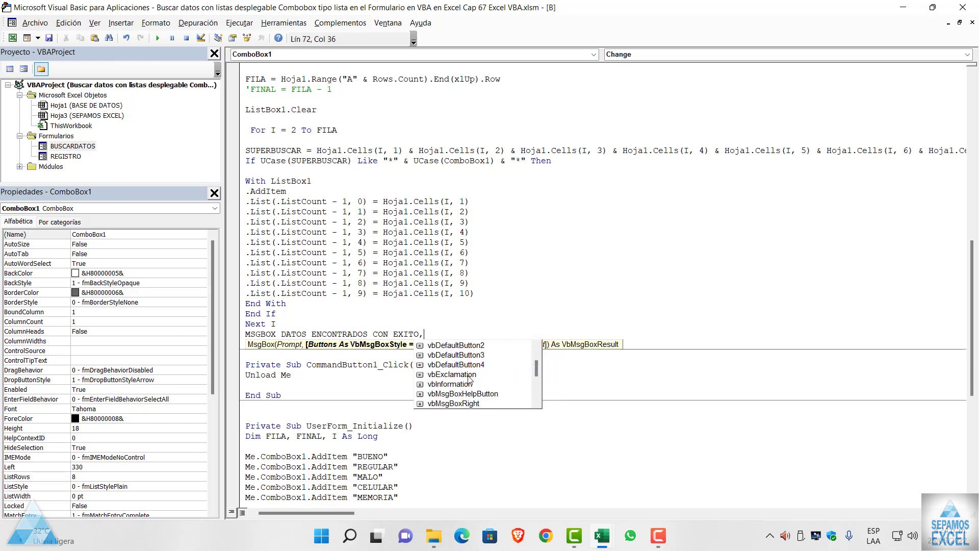
{"action": "double_click", "coordinate": [466, 384]}
{"action": "type", "text": ",\"SEPAMOS EXCEL"}
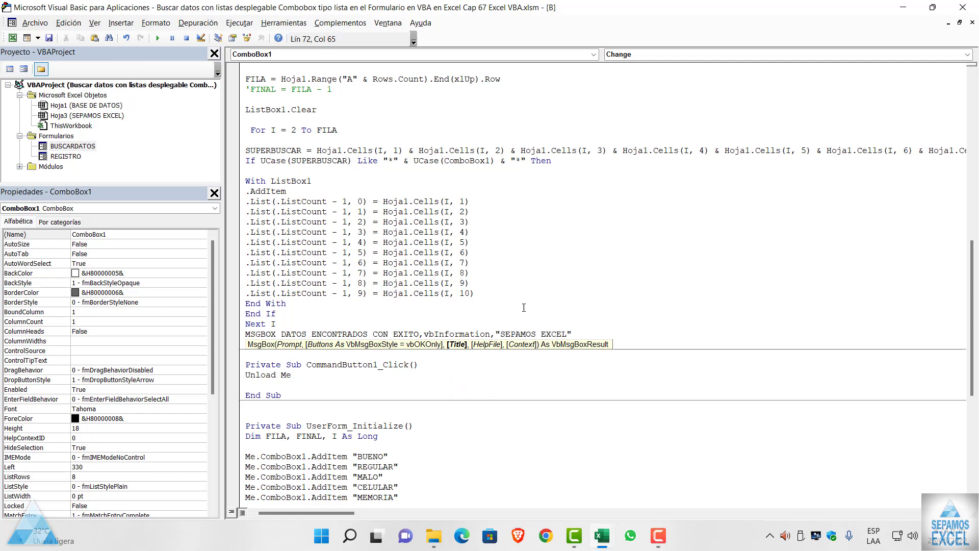
Step: Fix the MsgBox quotes so the prompt and title are properly quoted, clearing the compile errors
{"action": "left_click", "coordinate": [524, 307]}
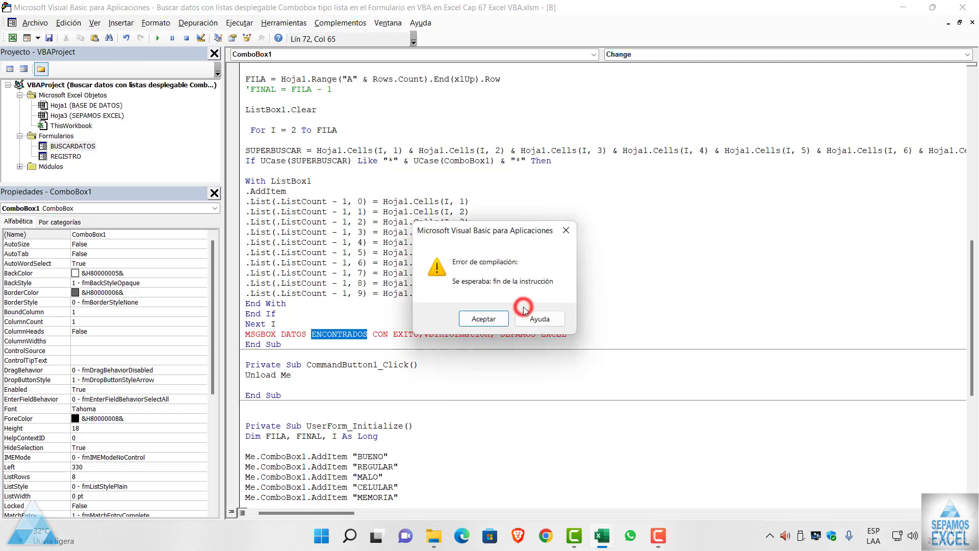
{"action": "left_click", "coordinate": [474, 320]}
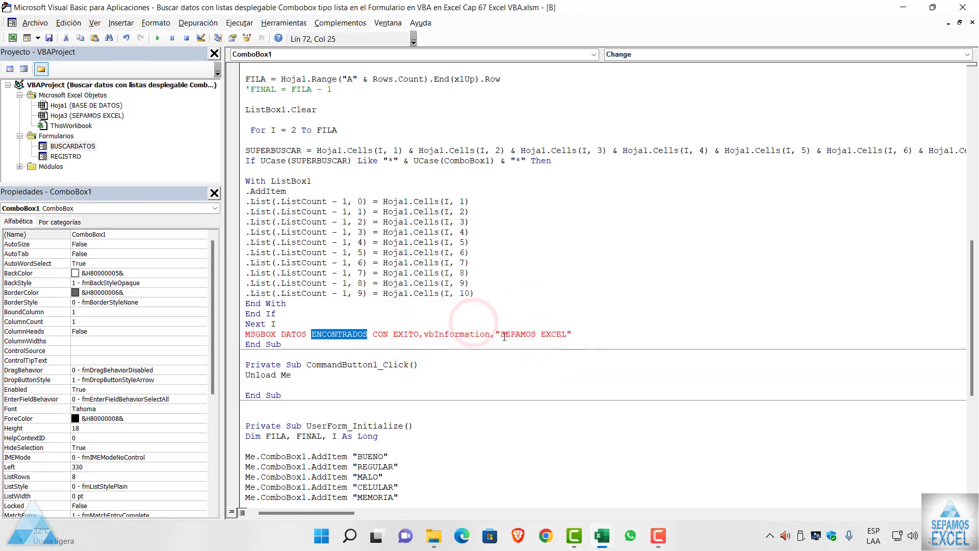
{"action": "left_click", "coordinate": [503, 334]}
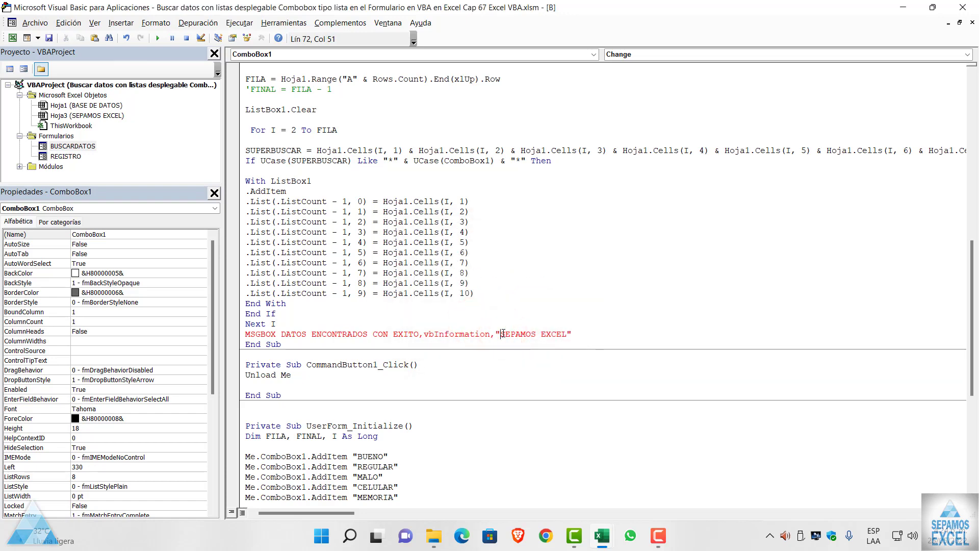
{"action": "key", "text": "BackSpace"}
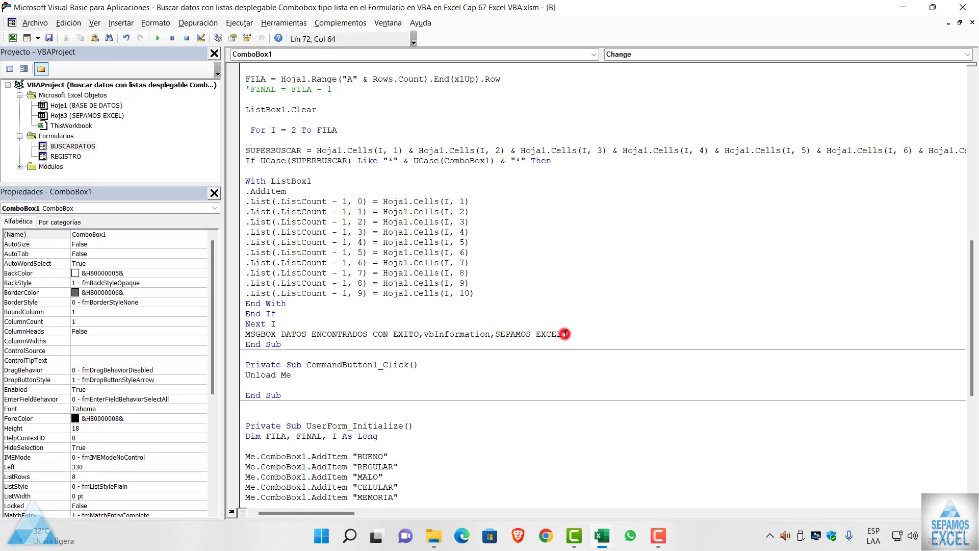
{"action": "key", "text": "BackSpace"}
{"action": "left_click", "coordinate": [566, 305]}
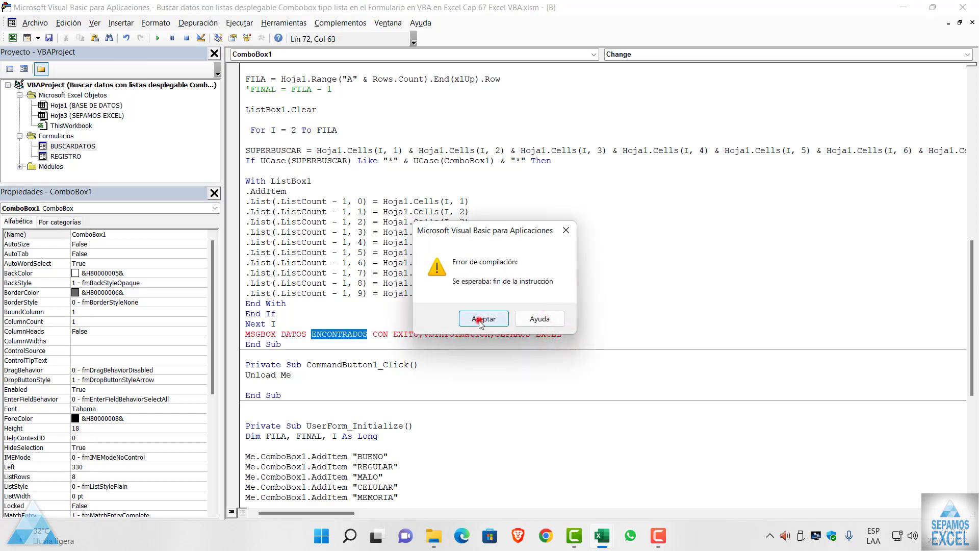
{"action": "left_click", "coordinate": [479, 319]}
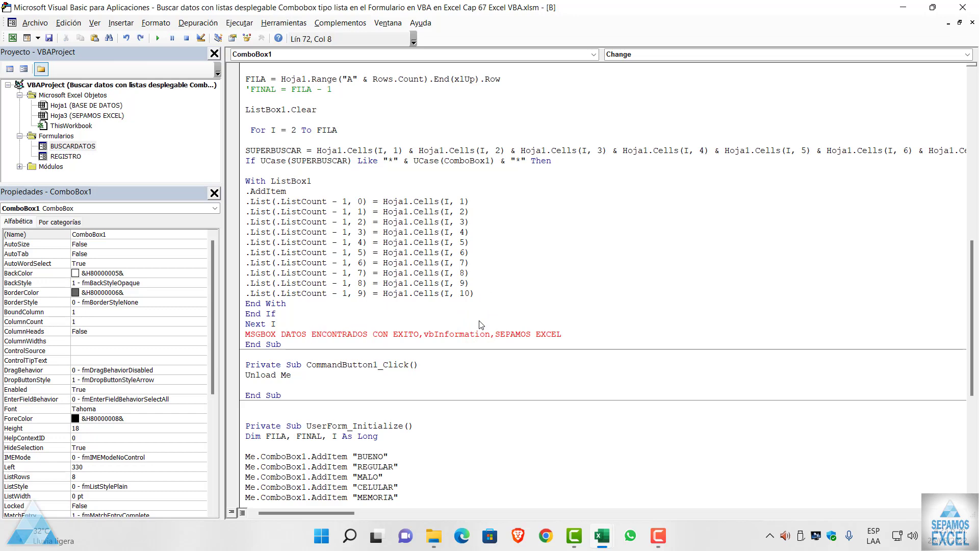
{"action": "type", "text": "\""}
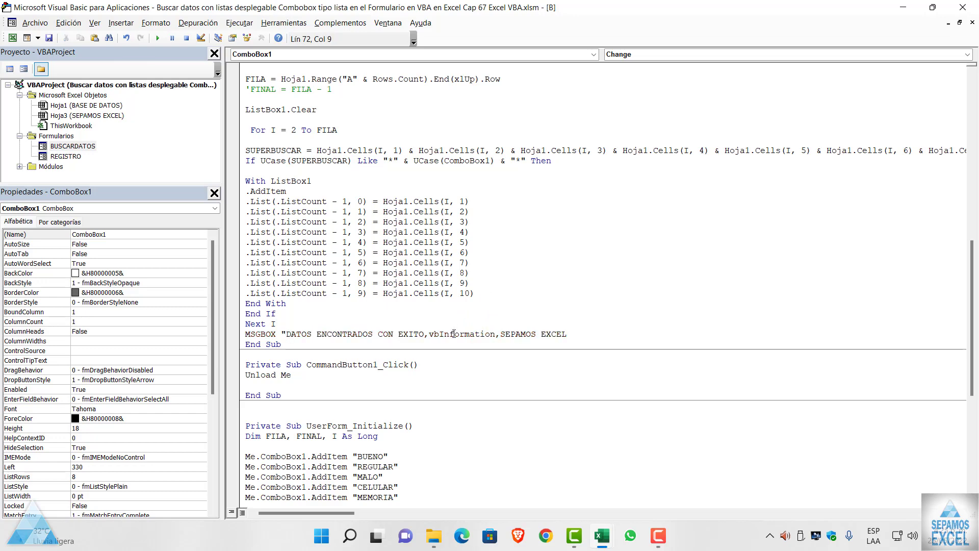
{"action": "left_click", "coordinate": [424, 336]}
{"action": "type", "text": "\""}
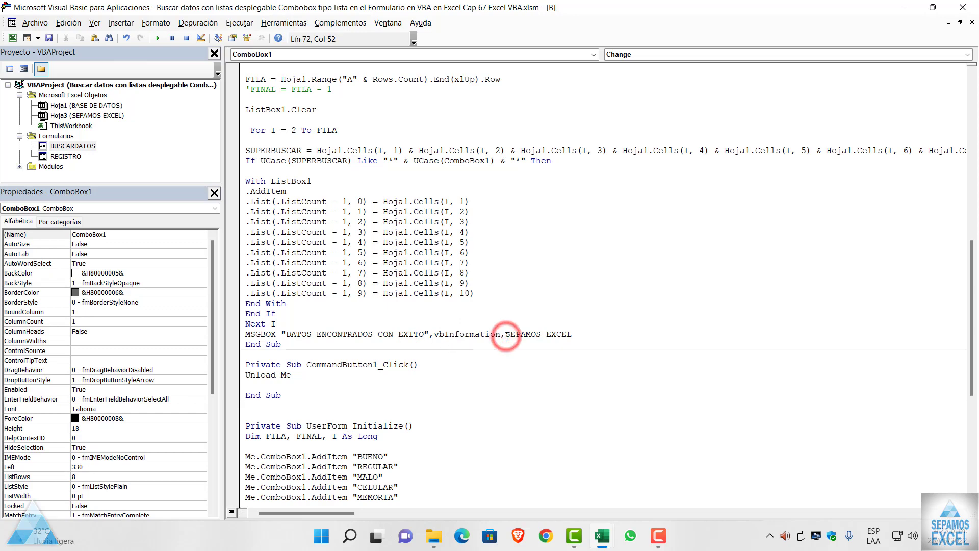
{"action": "type", "text": "\""}
{"action": "left_click", "coordinate": [578, 334]}
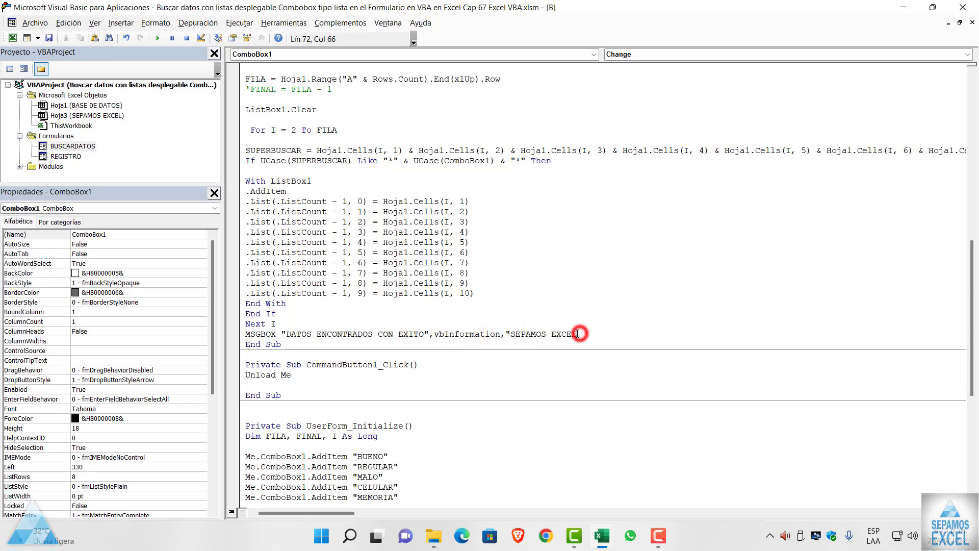
{"action": "type", "text": "\""}
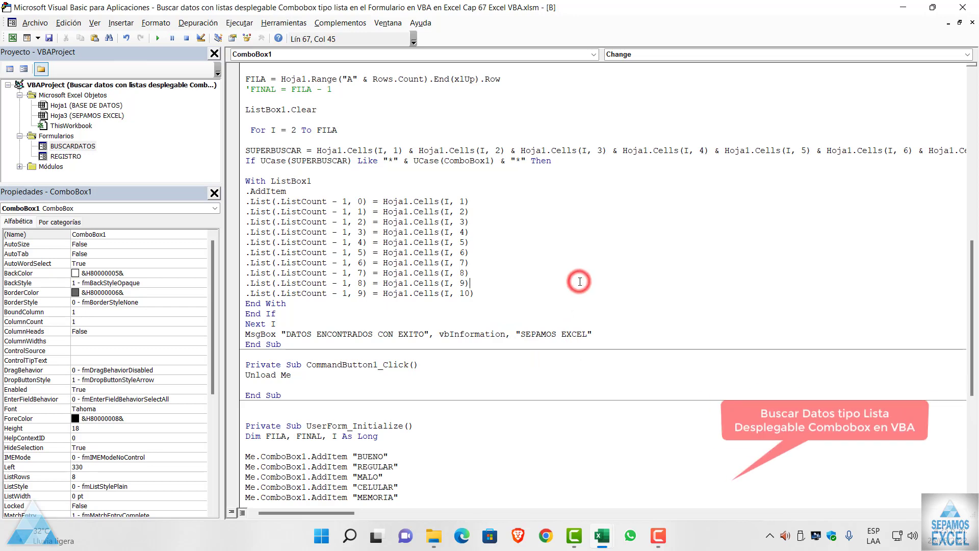
Step: Run the form and filter by BUENO, MALO and REGULAR, dismissing each success message, then close it
{"action": "key", "text": "F5"}
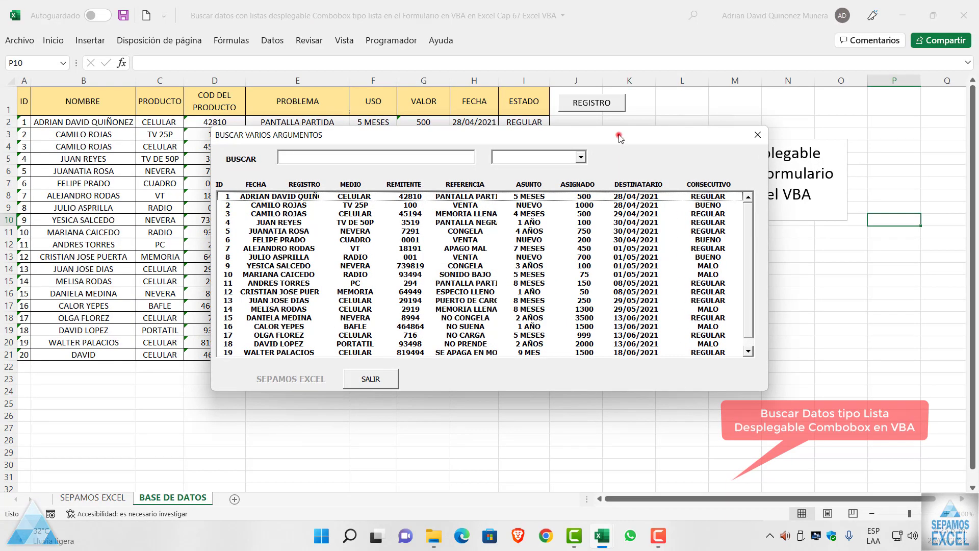
{"action": "left_click_drag", "start_coordinate": [619, 138], "coordinate": [549, 93]}
{"action": "left_click", "coordinate": [510, 113]}
{"action": "left_click", "coordinate": [508, 124]}
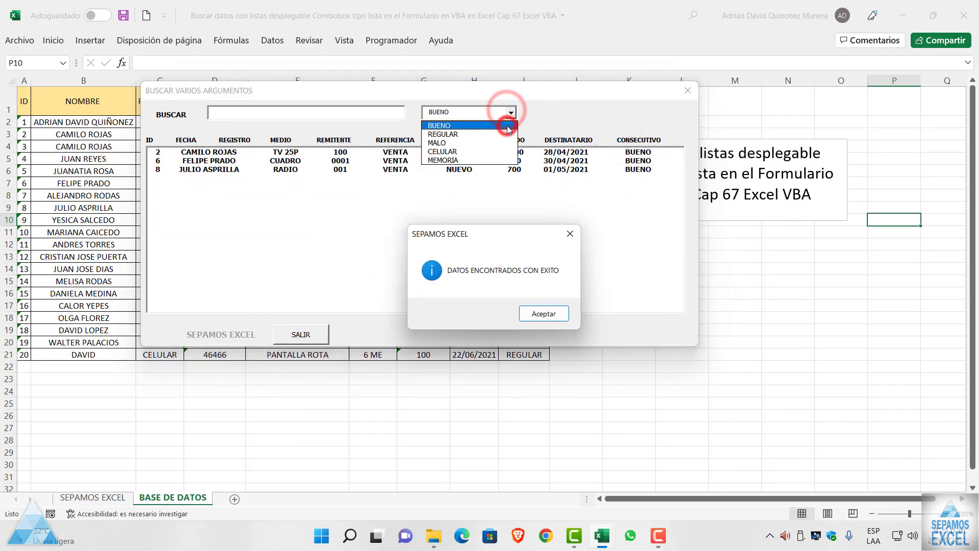
{"action": "left_click", "coordinate": [539, 311]}
{"action": "left_click", "coordinate": [510, 113]}
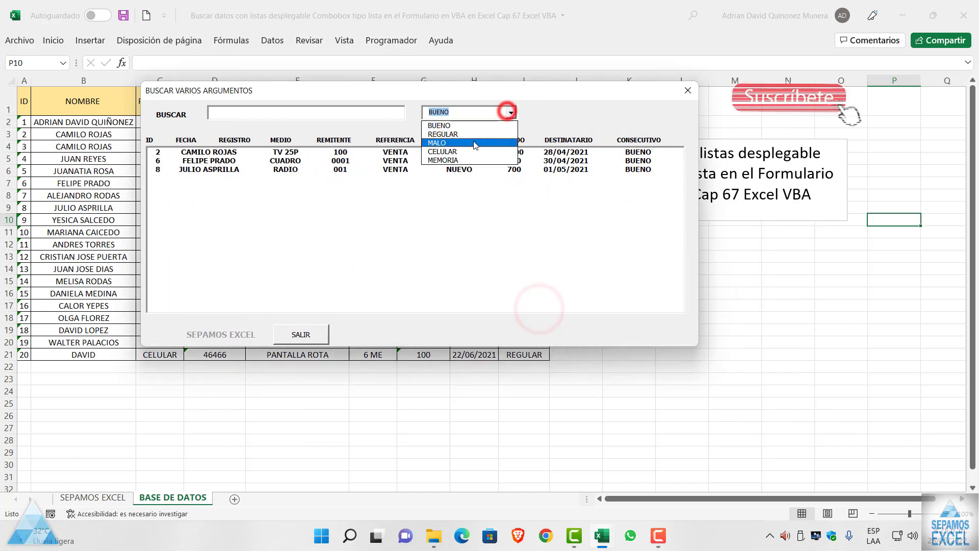
{"action": "left_click", "coordinate": [464, 144]}
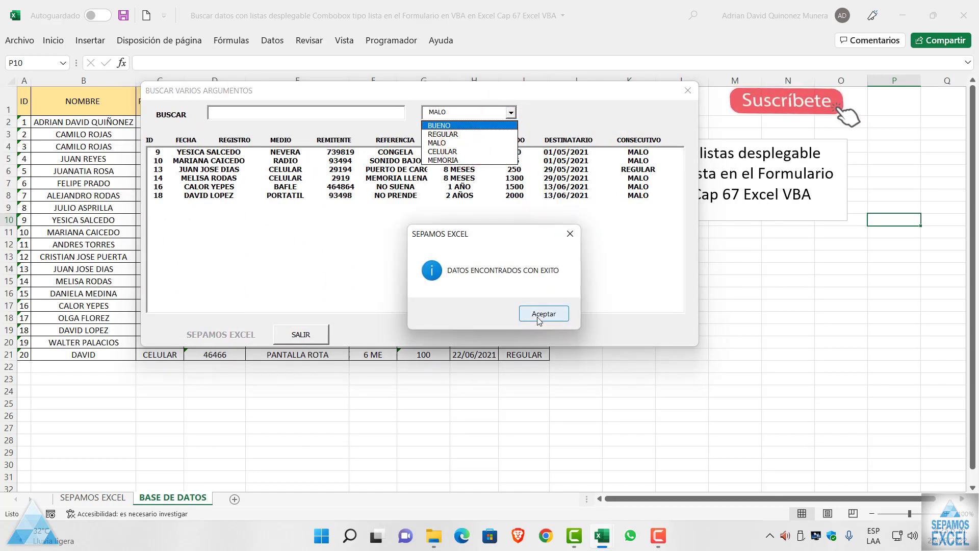
{"action": "left_click", "coordinate": [539, 313]}
{"action": "left_click", "coordinate": [510, 112]}
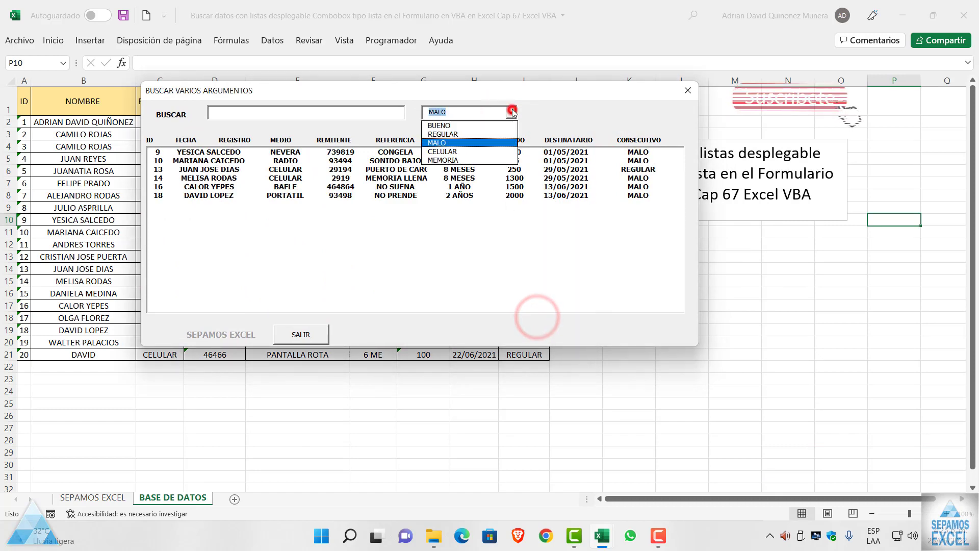
{"action": "left_click", "coordinate": [474, 134]}
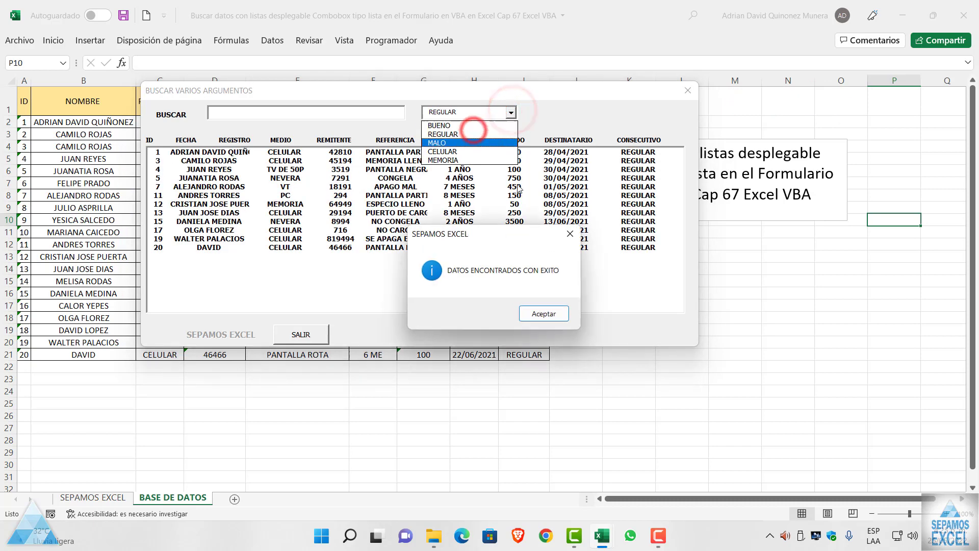
{"action": "left_click", "coordinate": [535, 313]}
{"action": "left_click", "coordinate": [688, 92]}
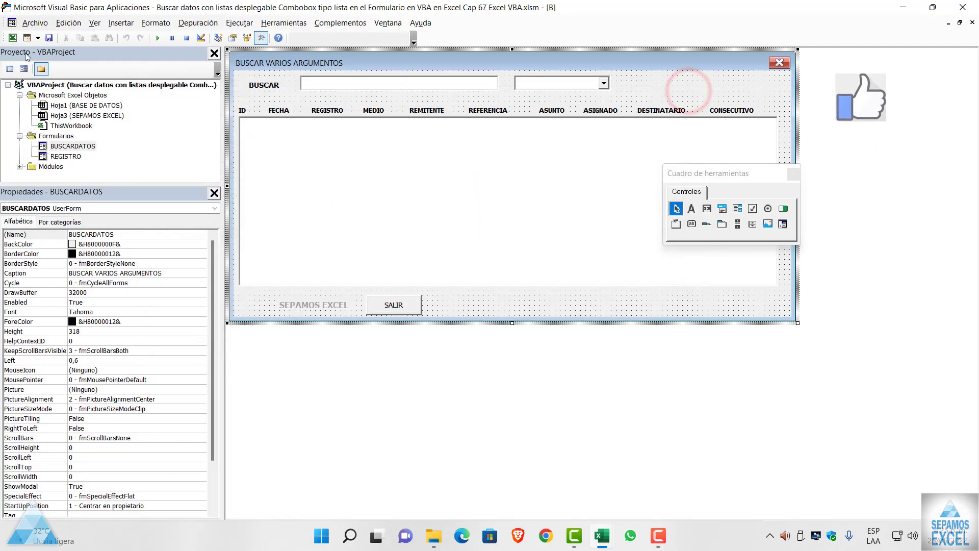
{"action": "left_click", "coordinate": [8, 43]}
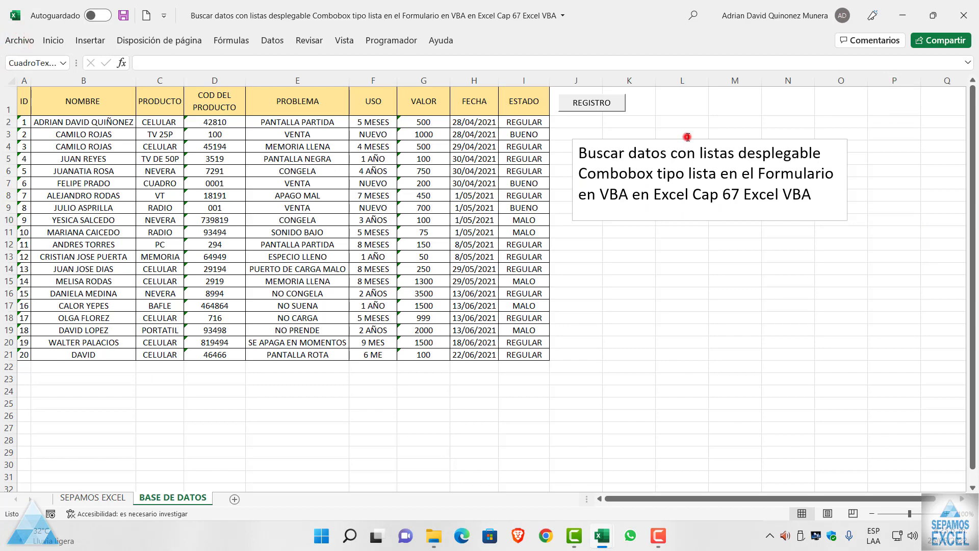
Step: Move the title text box below the data table, then bring up the REGISTRO form at upper right
{"action": "left_click_drag", "start_coordinate": [689, 137], "coordinate": [708, 380]}
{"action": "left_click", "coordinate": [701, 291]}
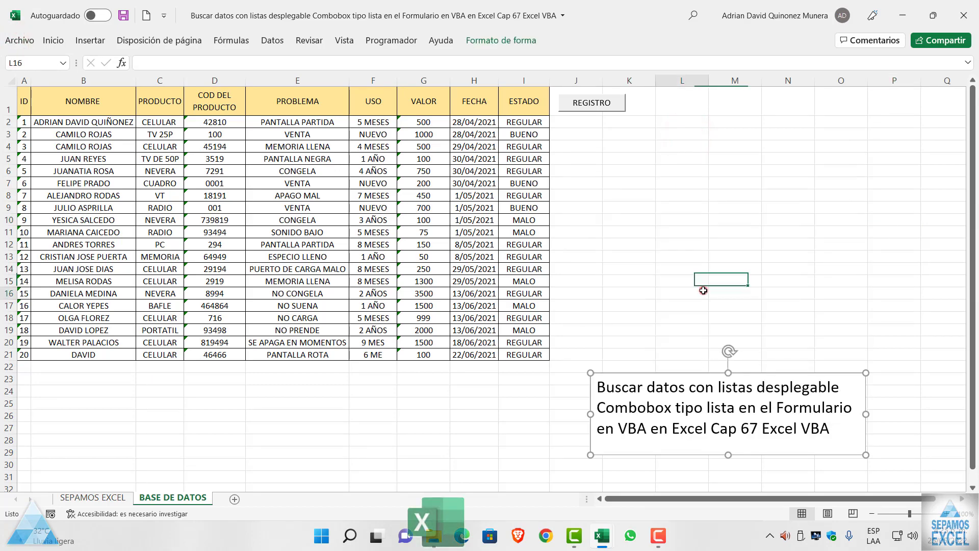
{"action": "left_click", "coordinate": [600, 113]}
{"action": "mouse_move", "coordinate": [553, 128]}
{"action": "left_mouse_down"}
{"action": "mouse_move", "coordinate": [760, 48]}
{"action": "mouse_move", "coordinate": [765, 34]}
{"action": "left_mouse_up"}
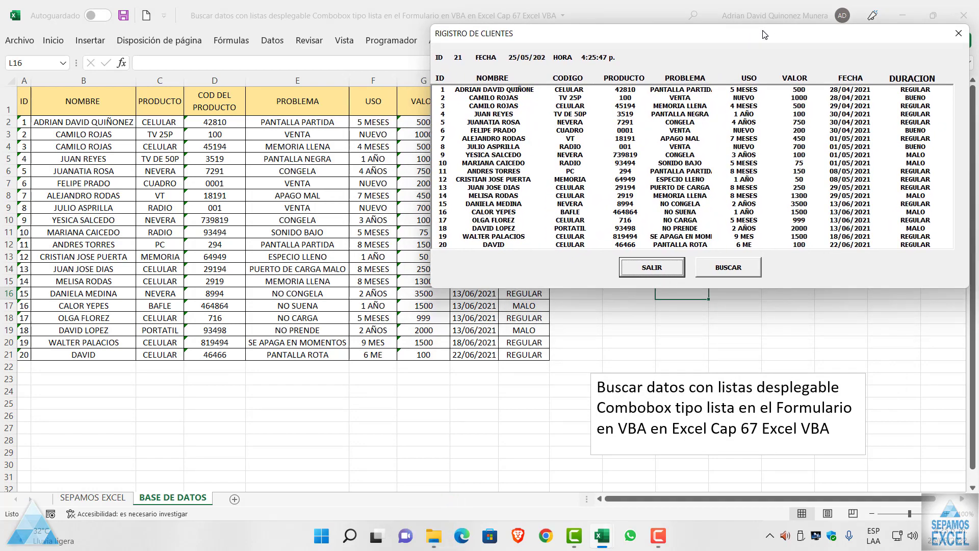
Step: Launch the search form from REGISTRO and filter the records by REGULAR
{"action": "left_click", "coordinate": [733, 267]}
{"action": "left_click_drag", "start_coordinate": [460, 139], "coordinate": [375, 116]}
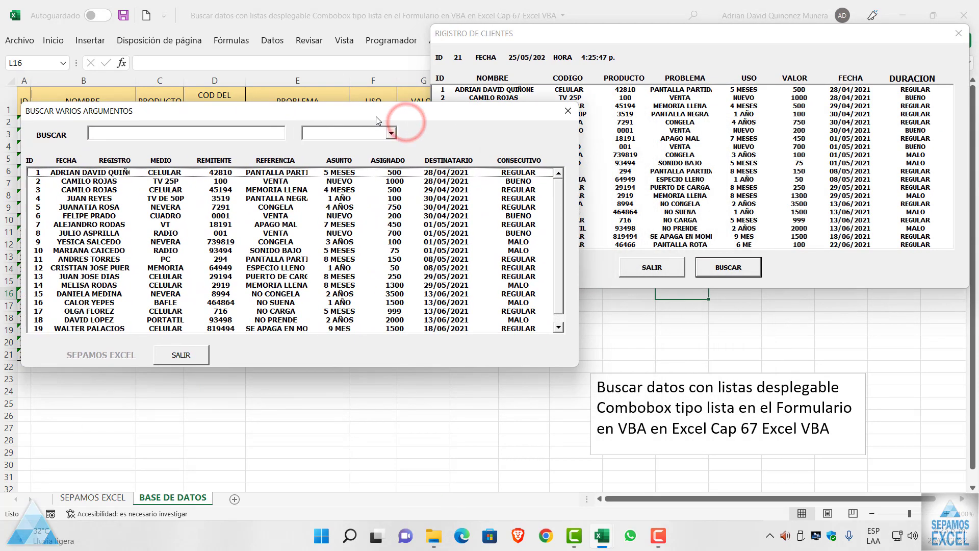
{"action": "left_click", "coordinate": [392, 133]}
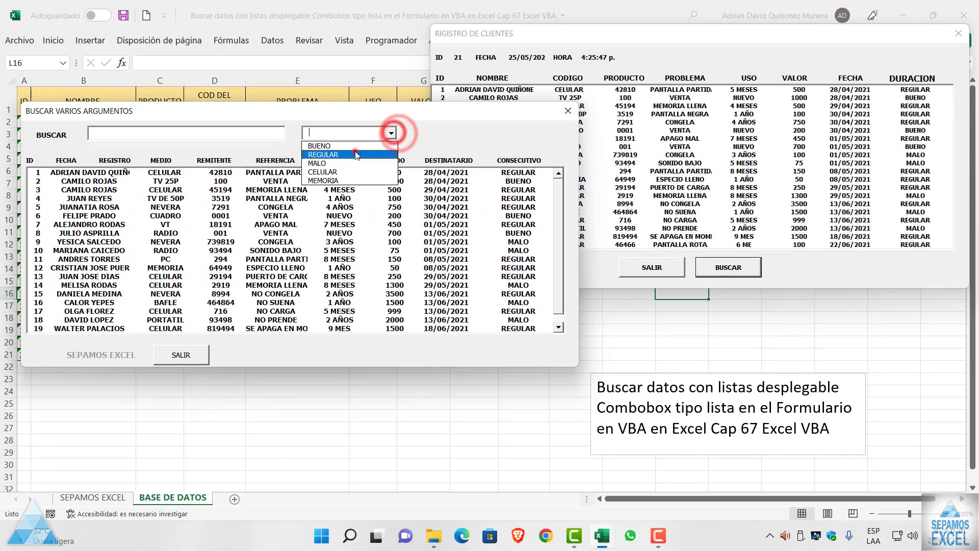
{"action": "left_click", "coordinate": [357, 146]}
{"action": "left_click", "coordinate": [526, 311]}
Step: Filter the records by CELULAR and then MALO, dismissing each success message
{"action": "left_click", "coordinate": [391, 133]}
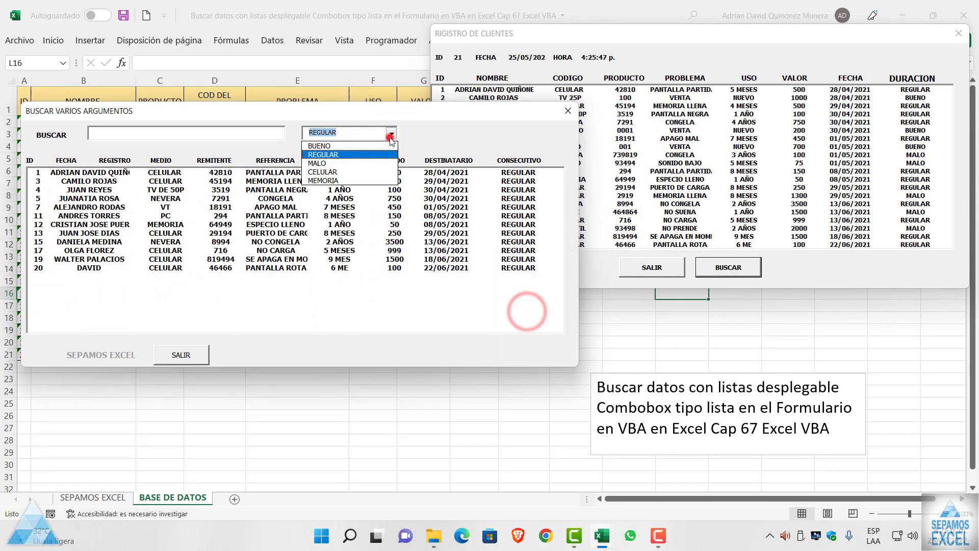
{"action": "left_click", "coordinate": [342, 172]}
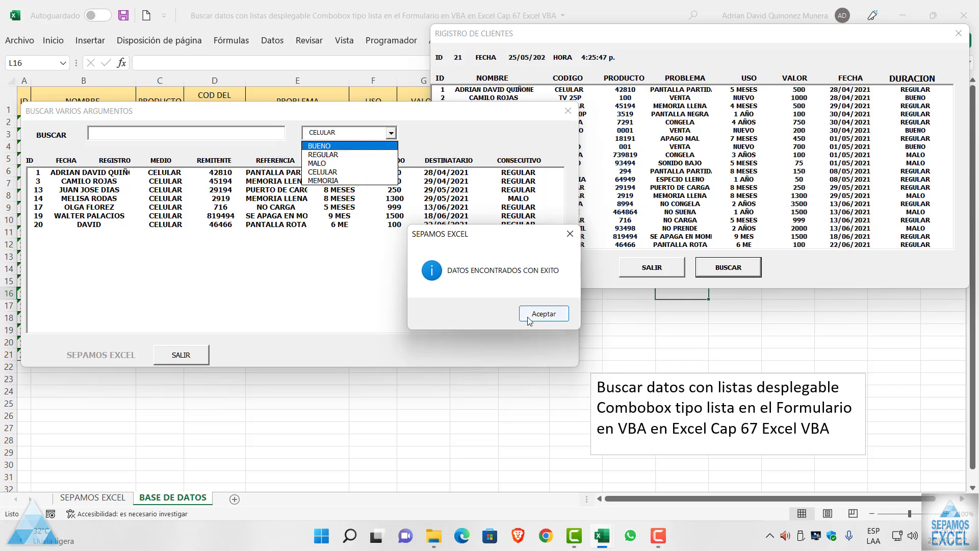
{"action": "left_click", "coordinate": [528, 314]}
{"action": "left_click", "coordinate": [391, 133]}
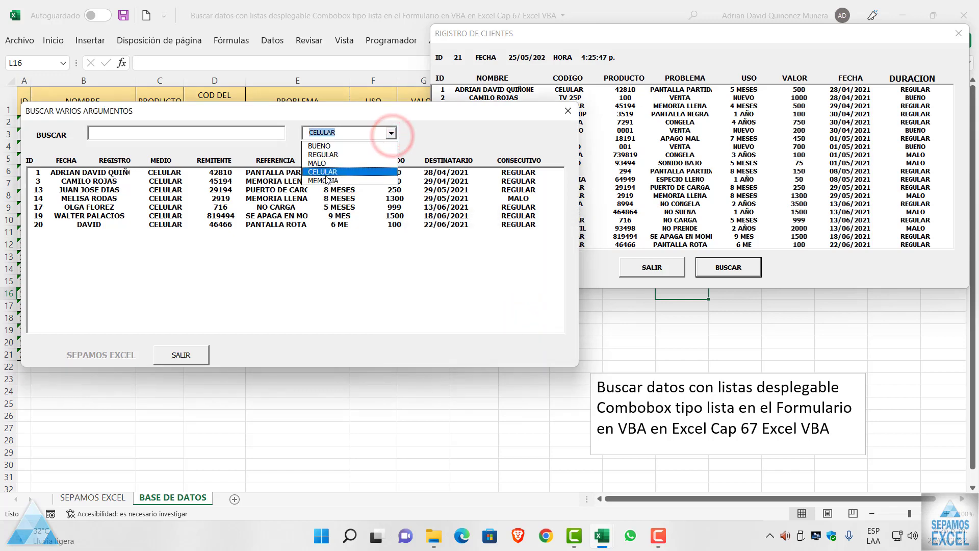
{"action": "left_click", "coordinate": [318, 163]}
{"action": "left_click_drag", "start_coordinate": [521, 240], "coordinate": [412, 252]}
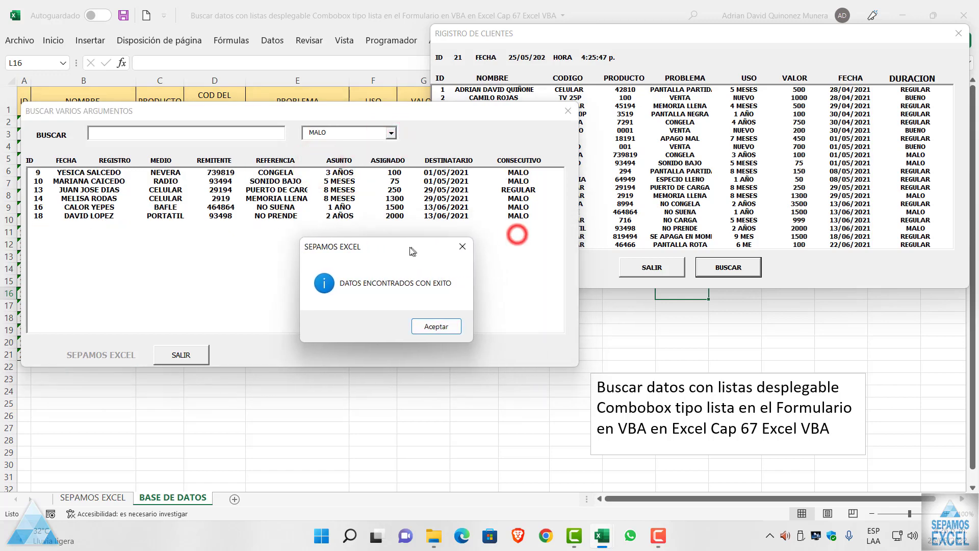
{"action": "left_click", "coordinate": [392, 133]}
{"action": "left_click", "coordinate": [461, 249]}
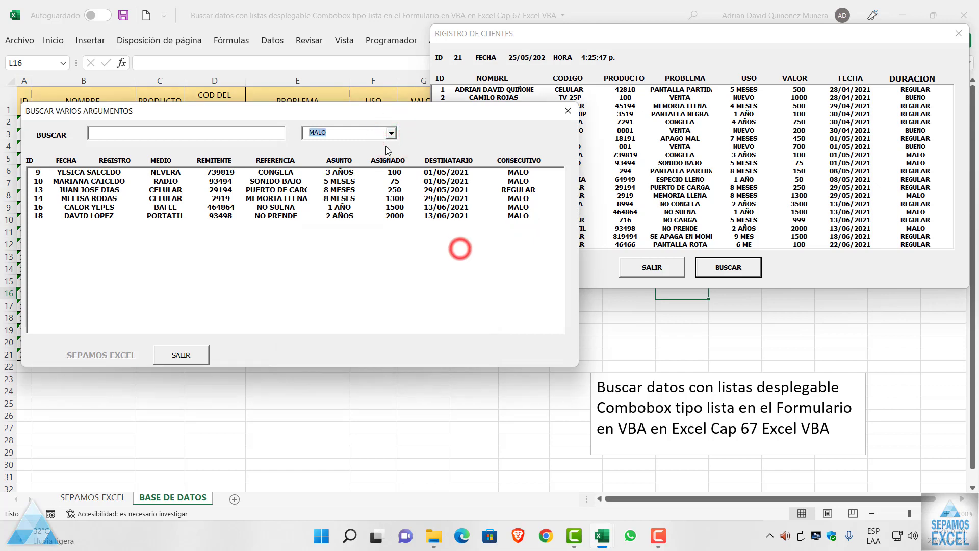
Step: Reselect MALO, then filter by BUENO to list the three BUENO records
{"action": "left_click", "coordinate": [391, 133]}
{"action": "left_click", "coordinate": [384, 162]}
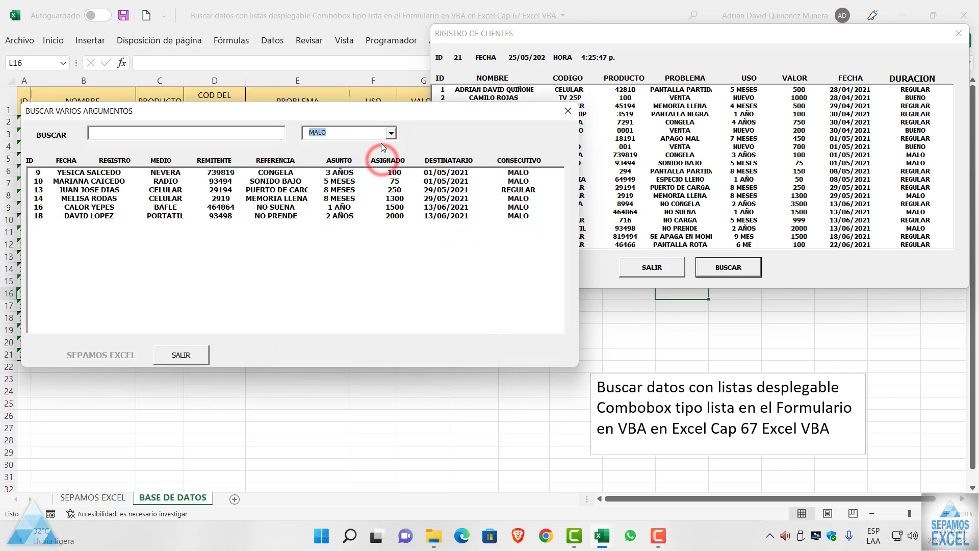
{"action": "left_click", "coordinate": [390, 133]}
{"action": "left_click", "coordinate": [357, 146]}
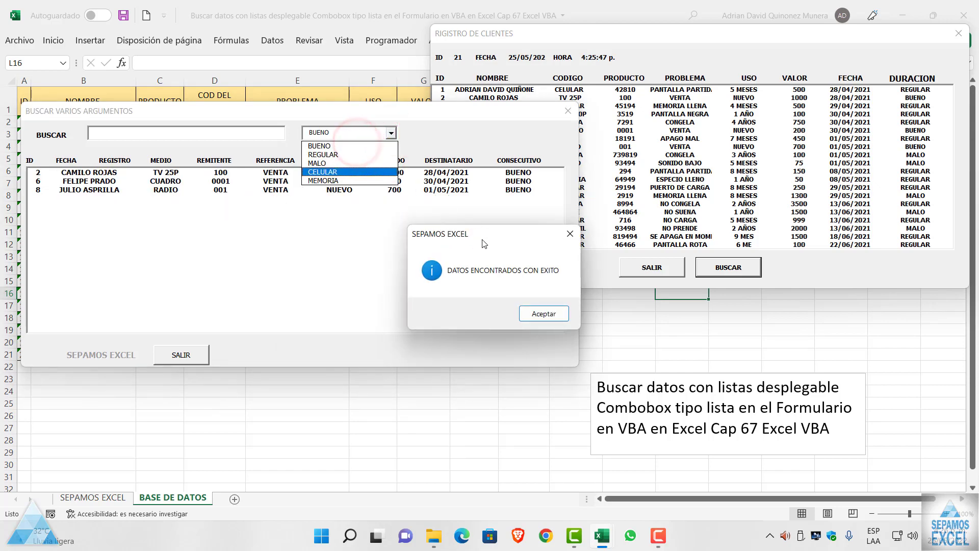